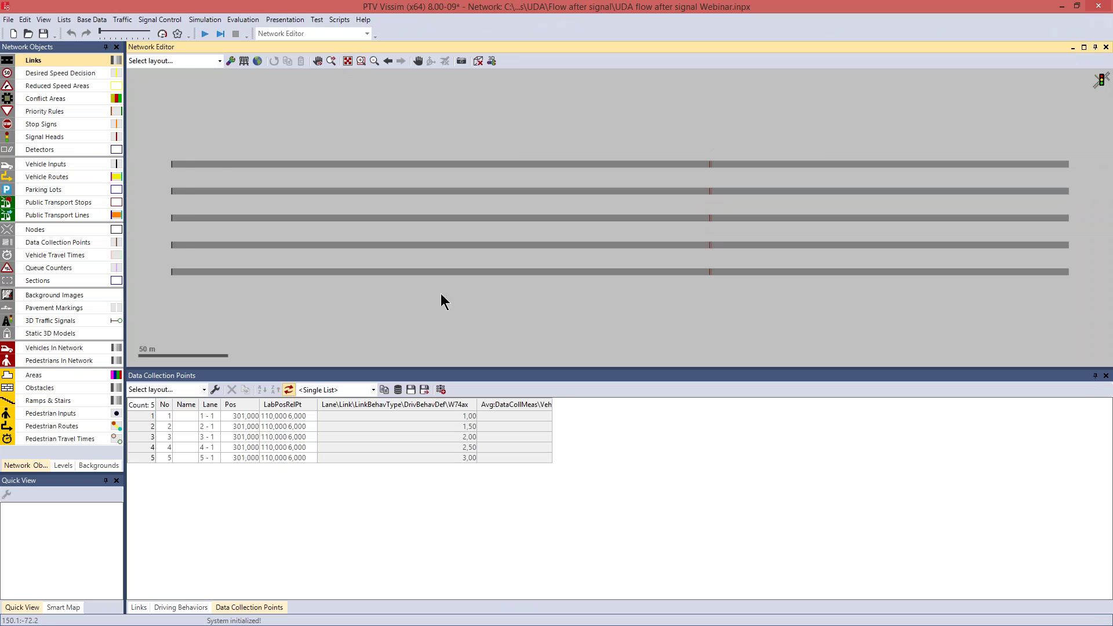
Step: Open the list of user-defined attributes and view the blank definition dialog for a new attribute
{"action": "left_click", "coordinate": [92, 19]}
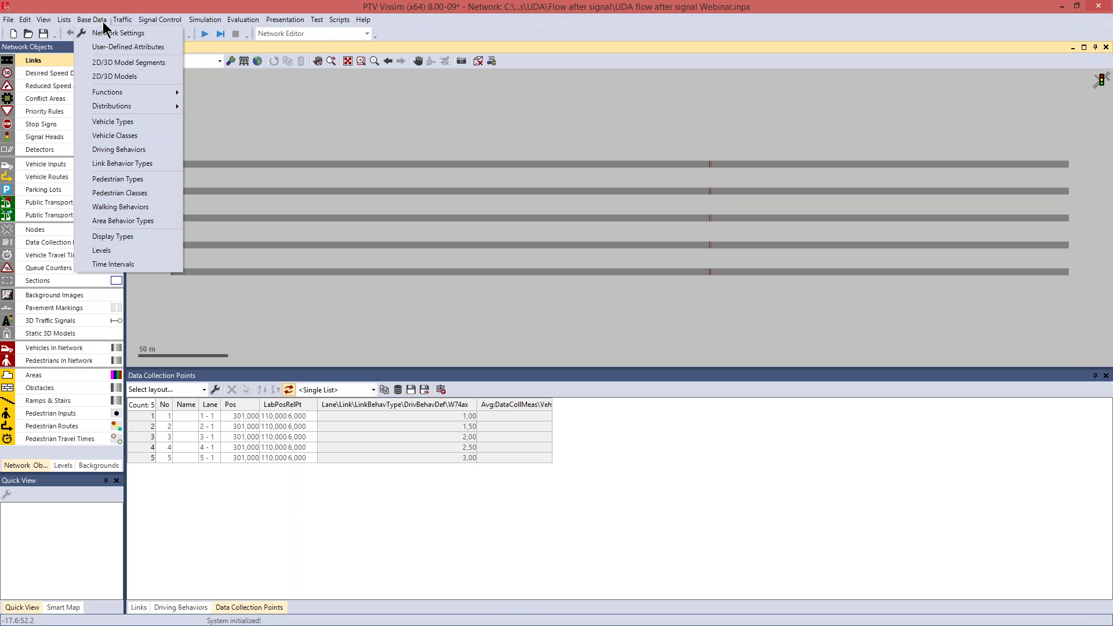
{"action": "left_click", "coordinate": [109, 46]}
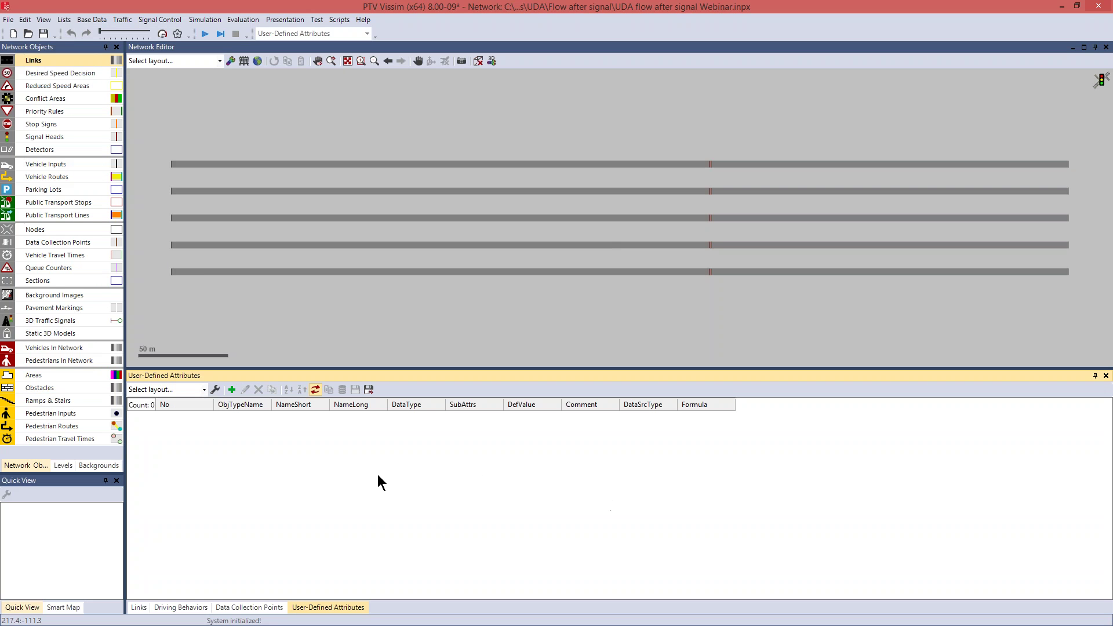
{"action": "left_click", "coordinate": [232, 389]}
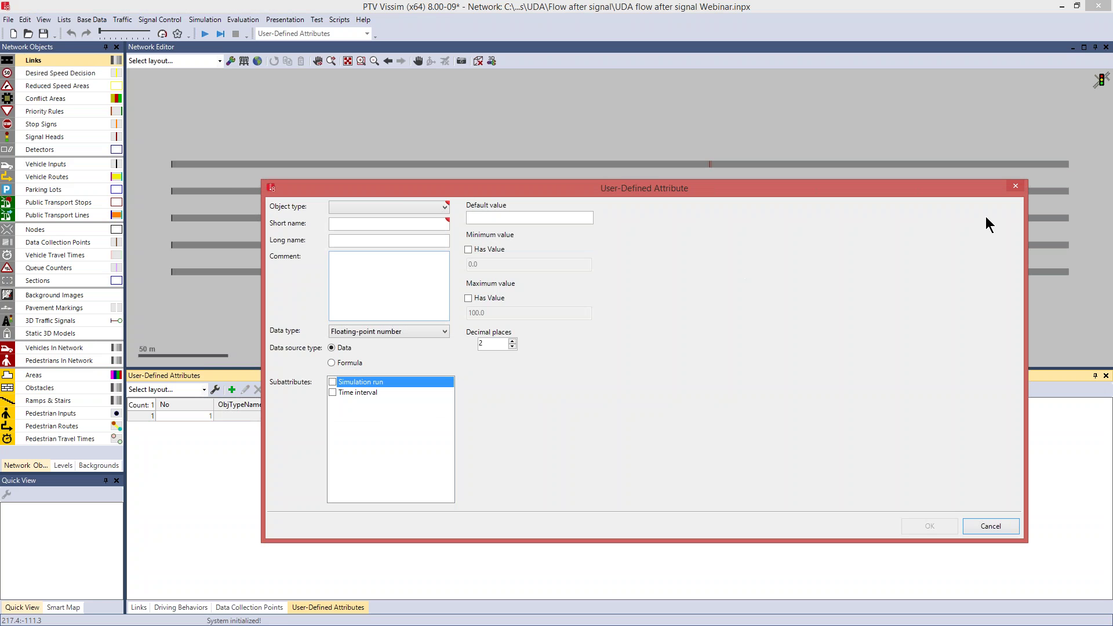
{"action": "left_click", "coordinate": [1017, 186]}
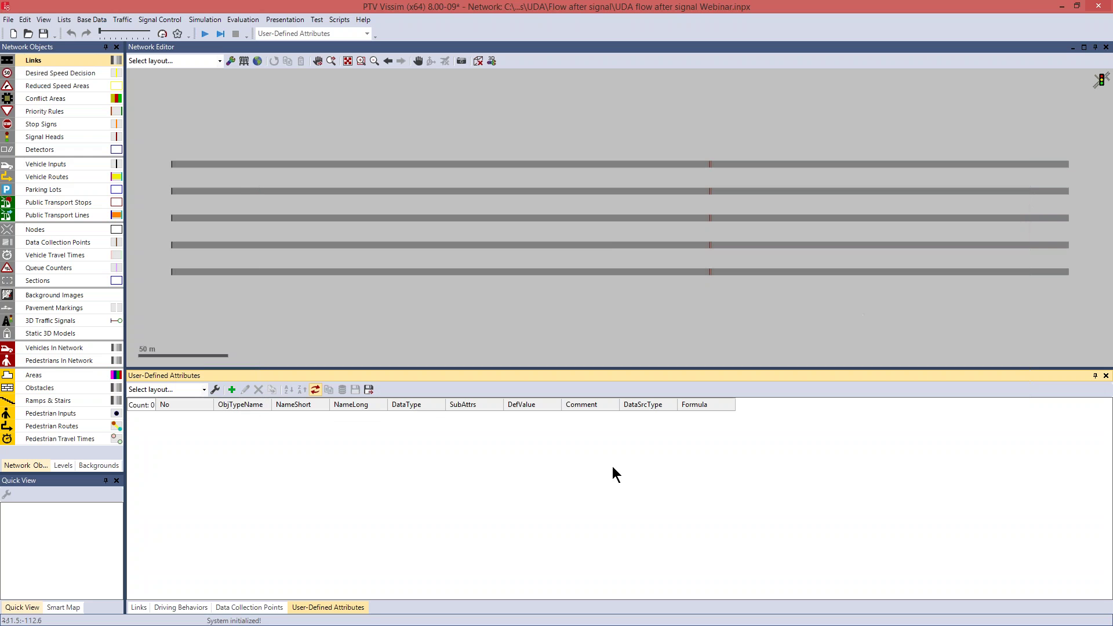
{"action": "right_click", "coordinate": [535, 470]}
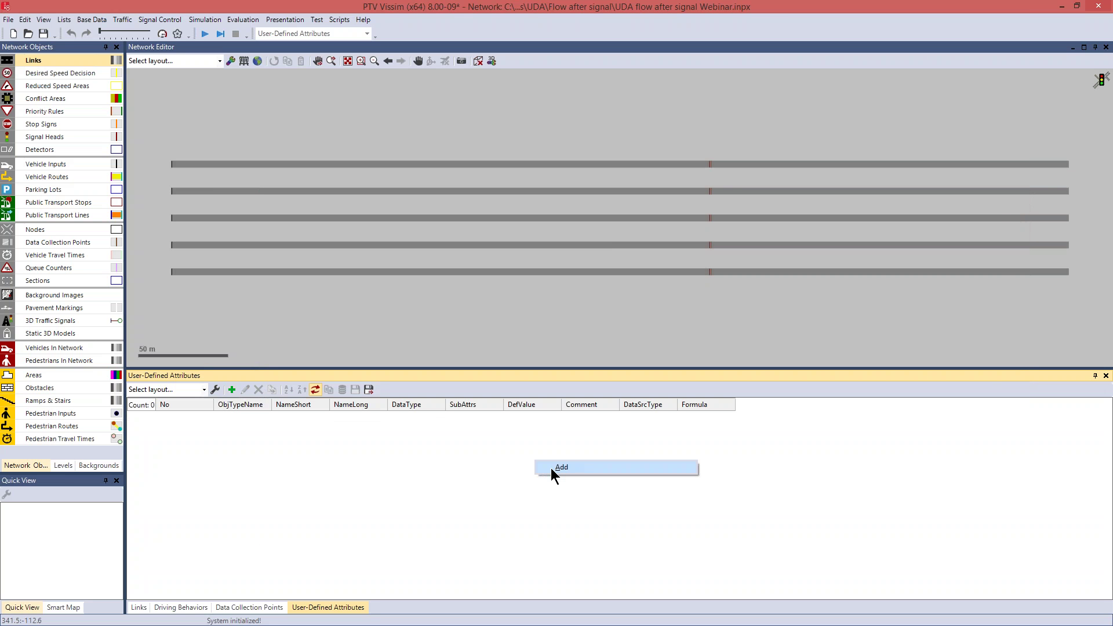
{"action": "left_click", "coordinate": [551, 468]}
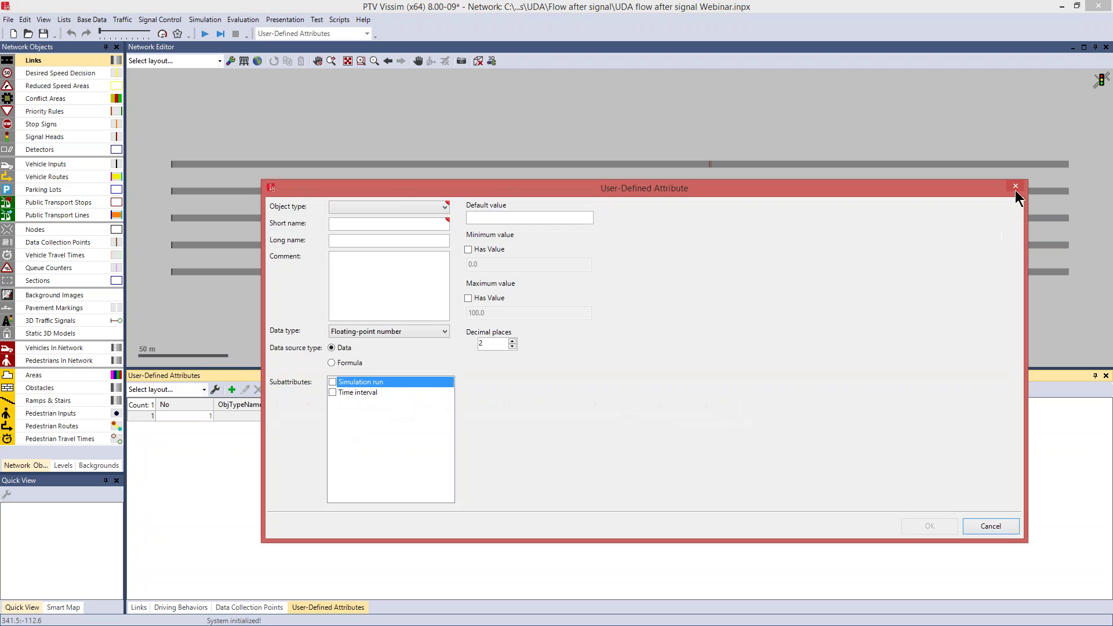
{"action": "left_click", "coordinate": [1014, 189]}
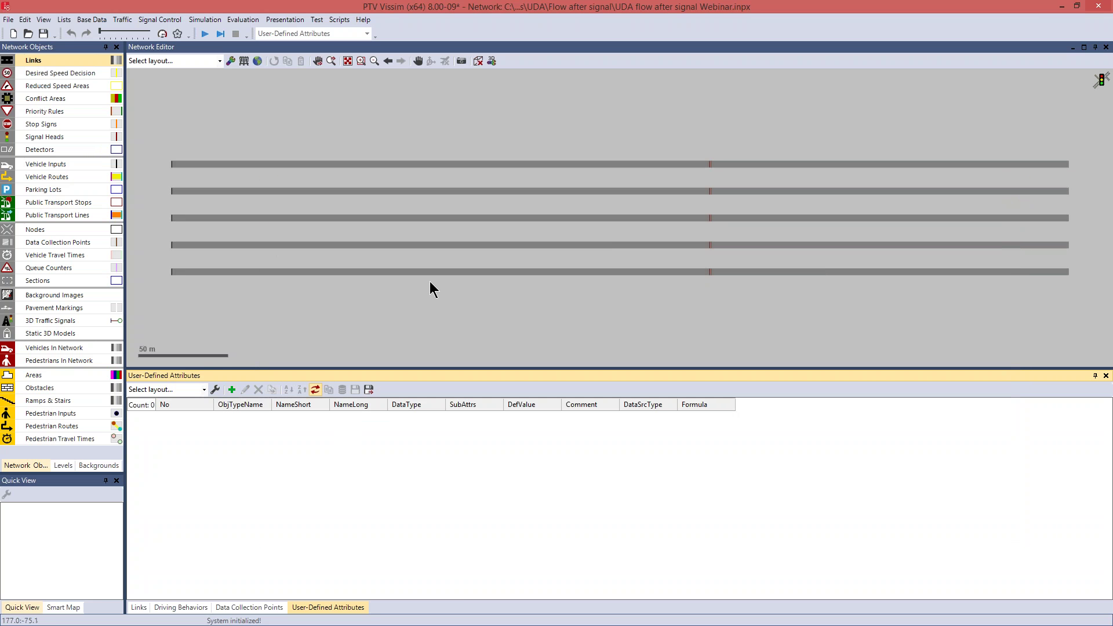
Step: View the new user-defined attribute dialog as started from the Links network object type, and dismiss it
{"action": "right_click", "coordinate": [67, 58]}
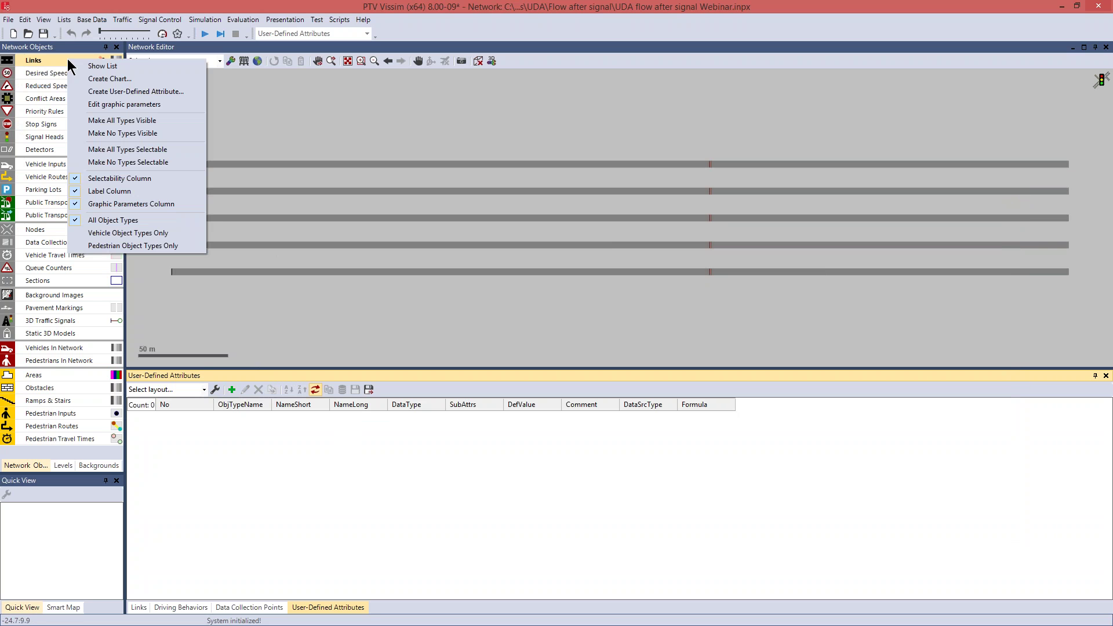
{"action": "left_click", "coordinate": [96, 92]}
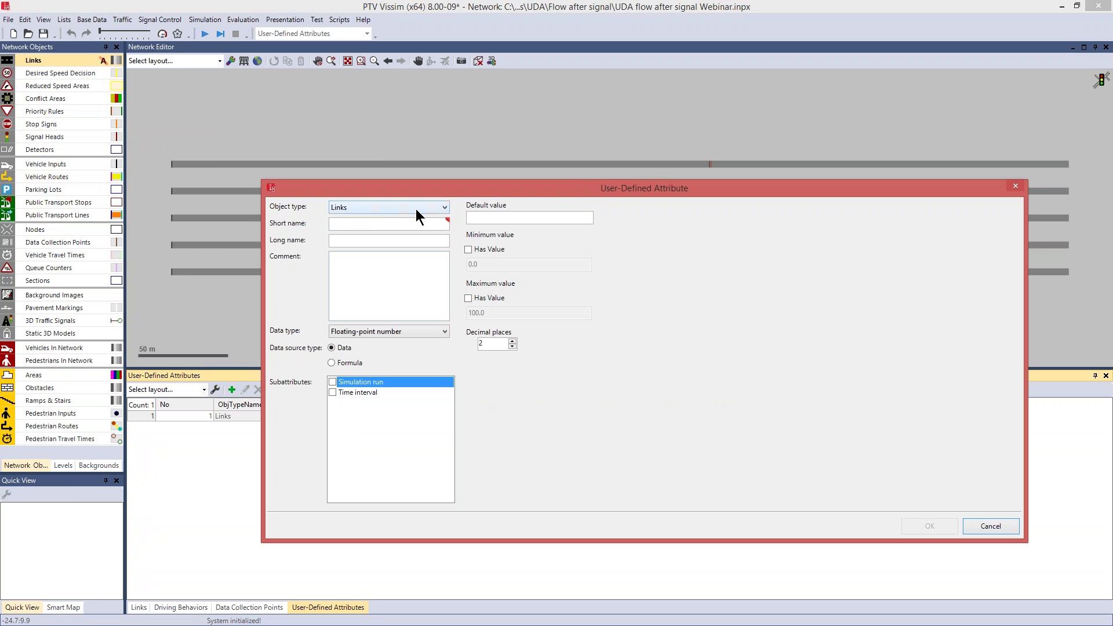
{"action": "left_click", "coordinate": [1016, 186]}
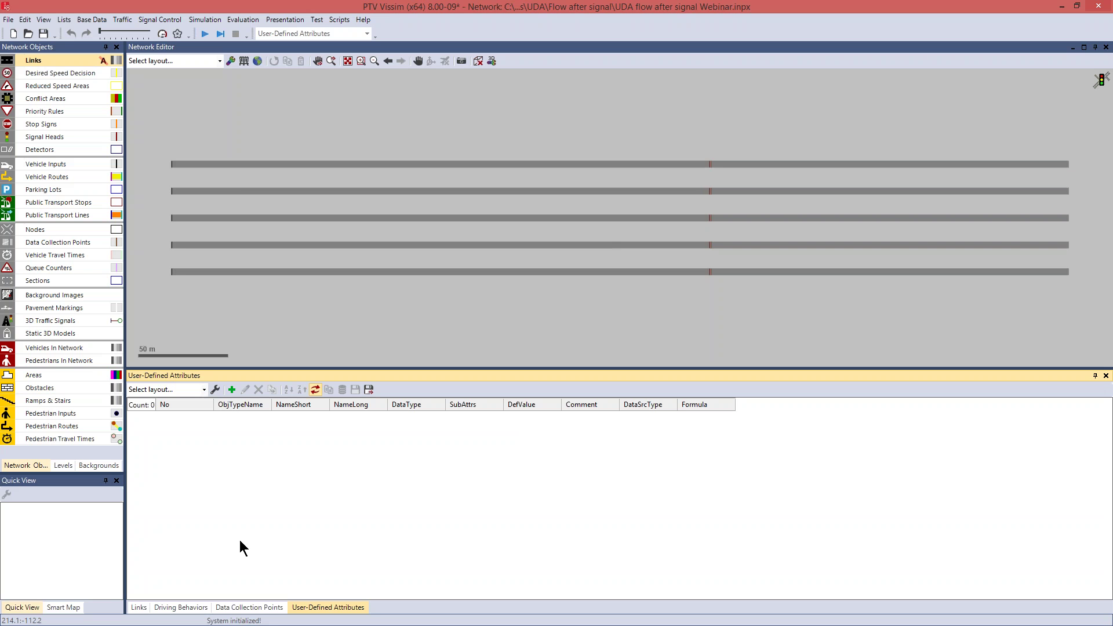
Step: Show the Links list and view the user-defined attribute dialog started from its empty area
{"action": "left_click", "coordinate": [142, 609]}
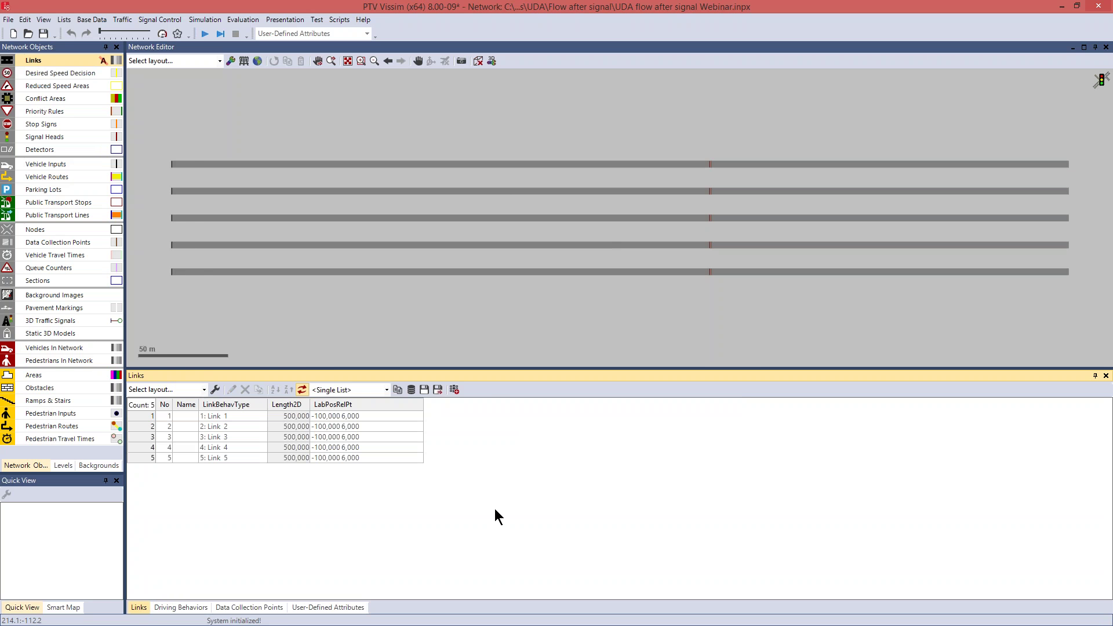
{"action": "right_click", "coordinate": [490, 469]}
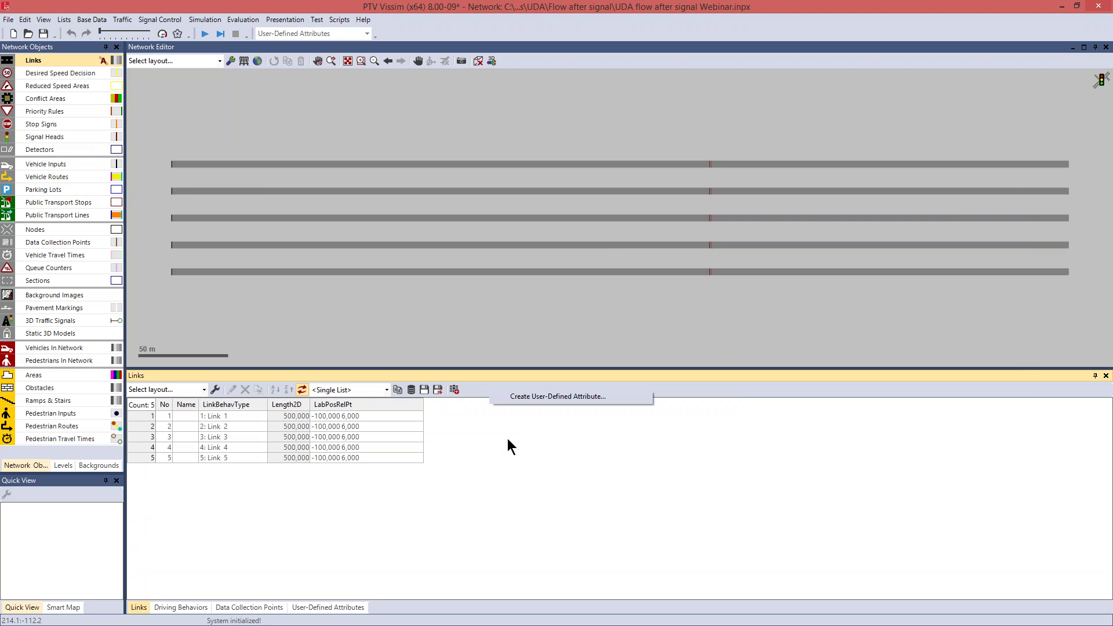
{"action": "left_click", "coordinate": [543, 398]}
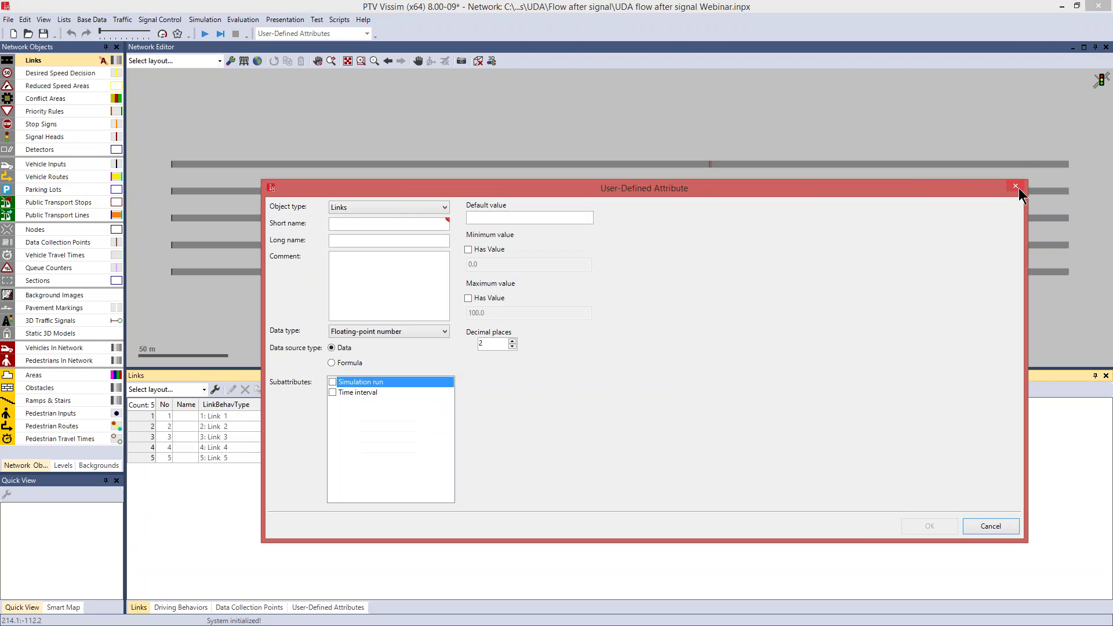
{"action": "left_click", "coordinate": [1016, 186]}
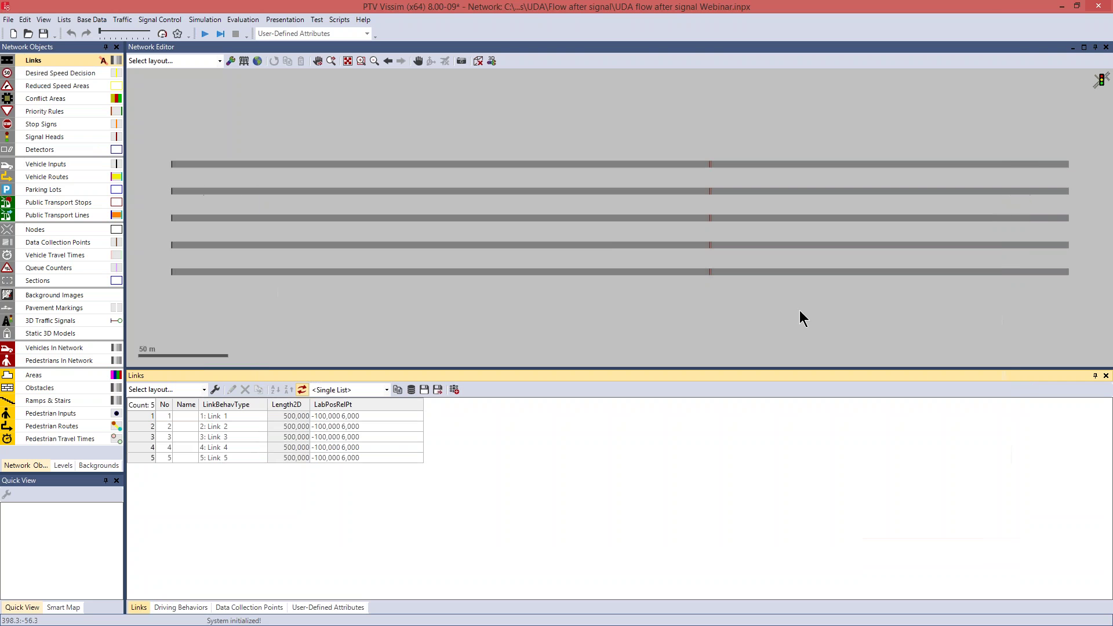
Step: Create a new user-defined attribute for the Links object type and set its data source type to Formula
{"action": "left_click", "coordinate": [455, 390]}
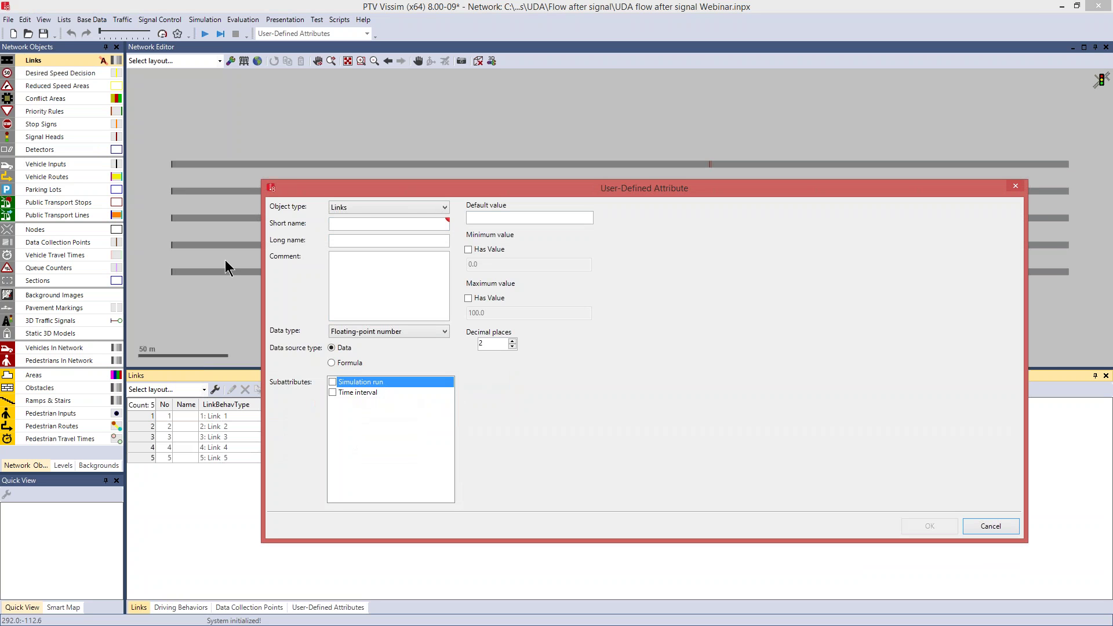
{"action": "left_click_drag", "start_coordinate": [372, 187], "coordinate": [385, 203]}
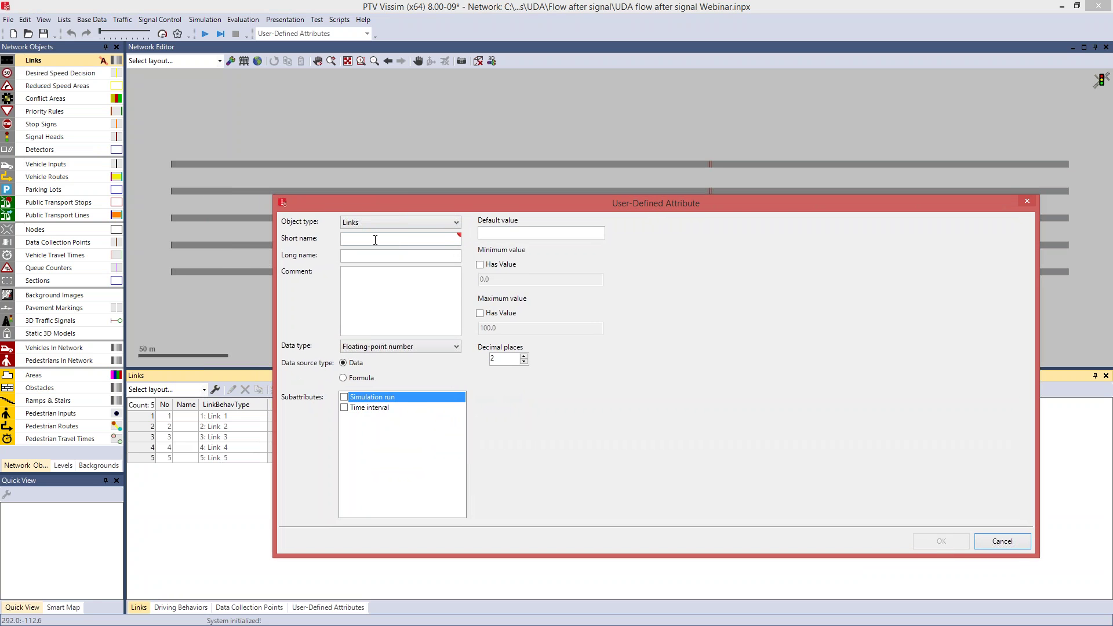
{"action": "left_click", "coordinate": [410, 295]}
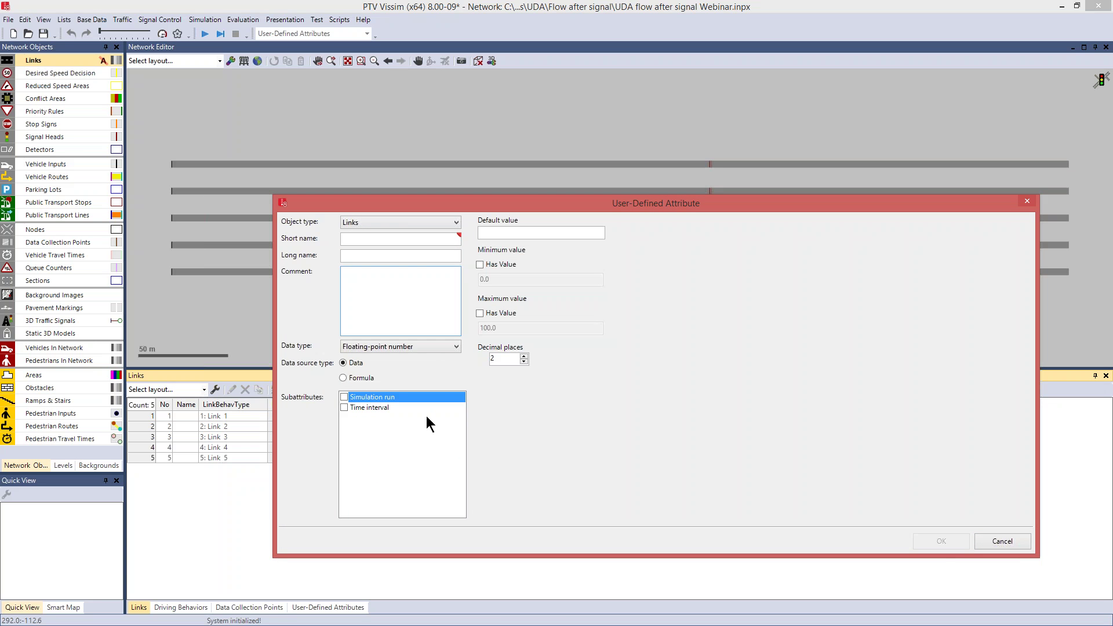
{"action": "left_click", "coordinate": [451, 350]}
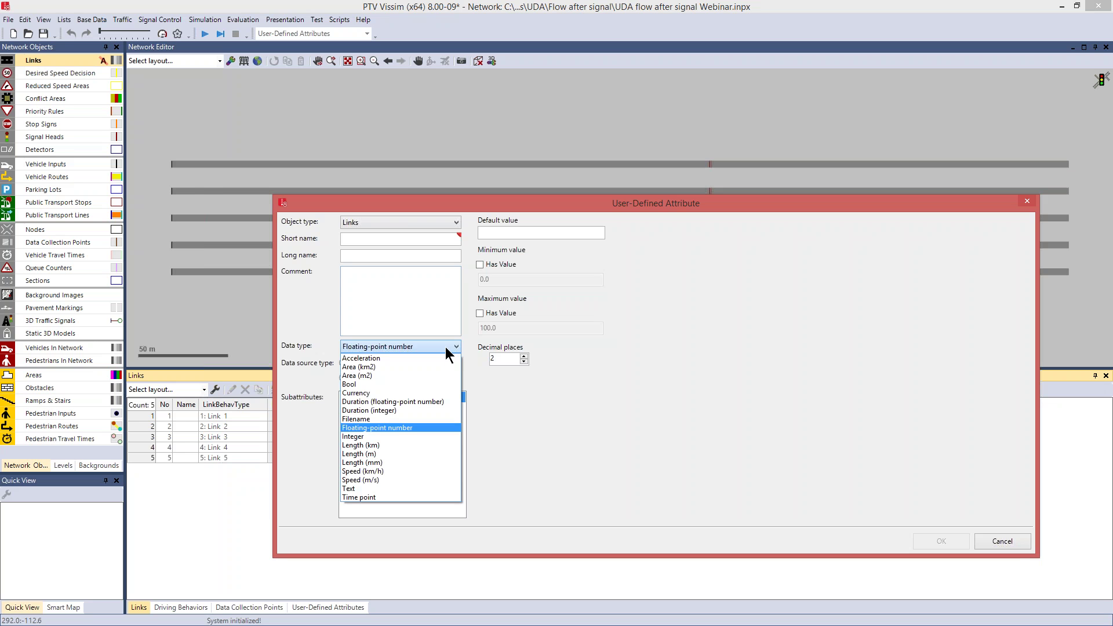
{"action": "left_click", "coordinate": [406, 347]}
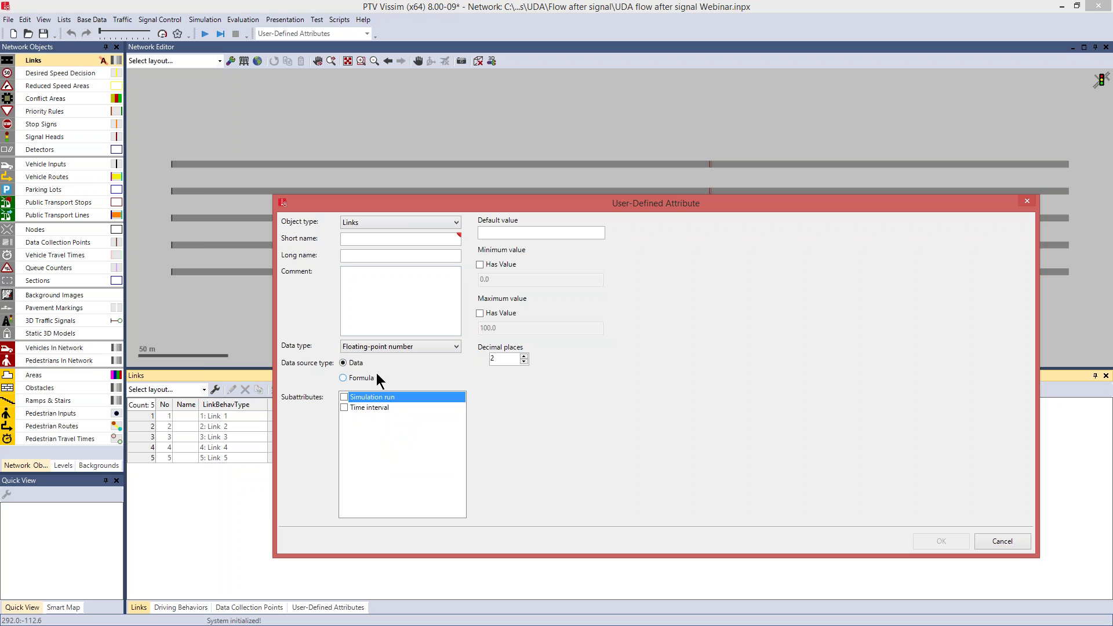
{"action": "left_click", "coordinate": [346, 378]}
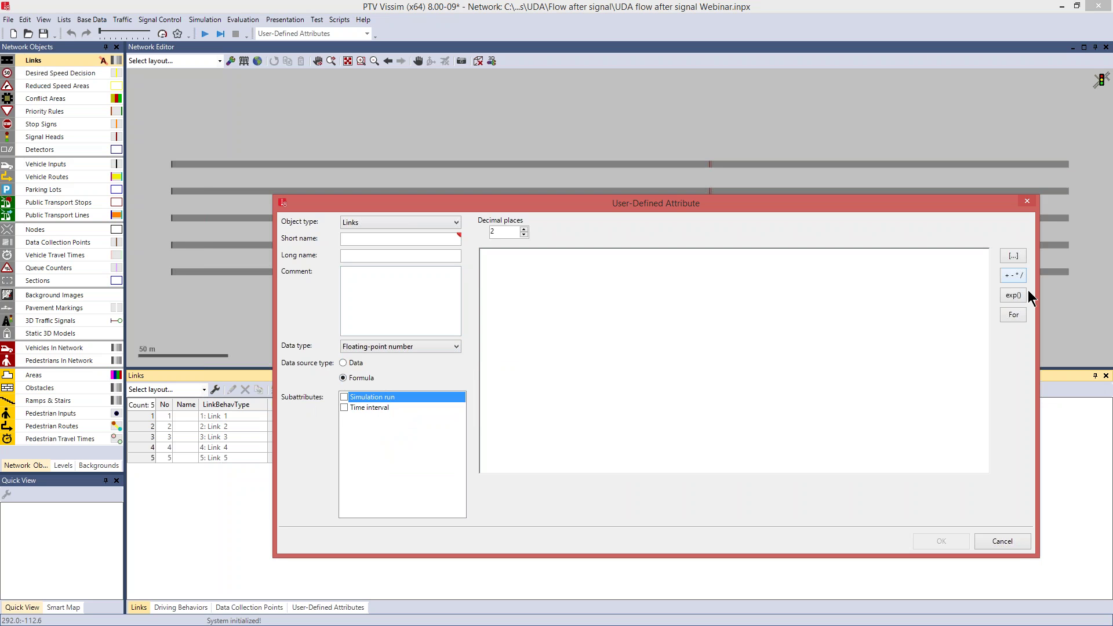
Step: Examine the attributes, operators, functions and table lookup options available for building the formula, without inserting any
{"action": "left_click", "coordinate": [1012, 257]}
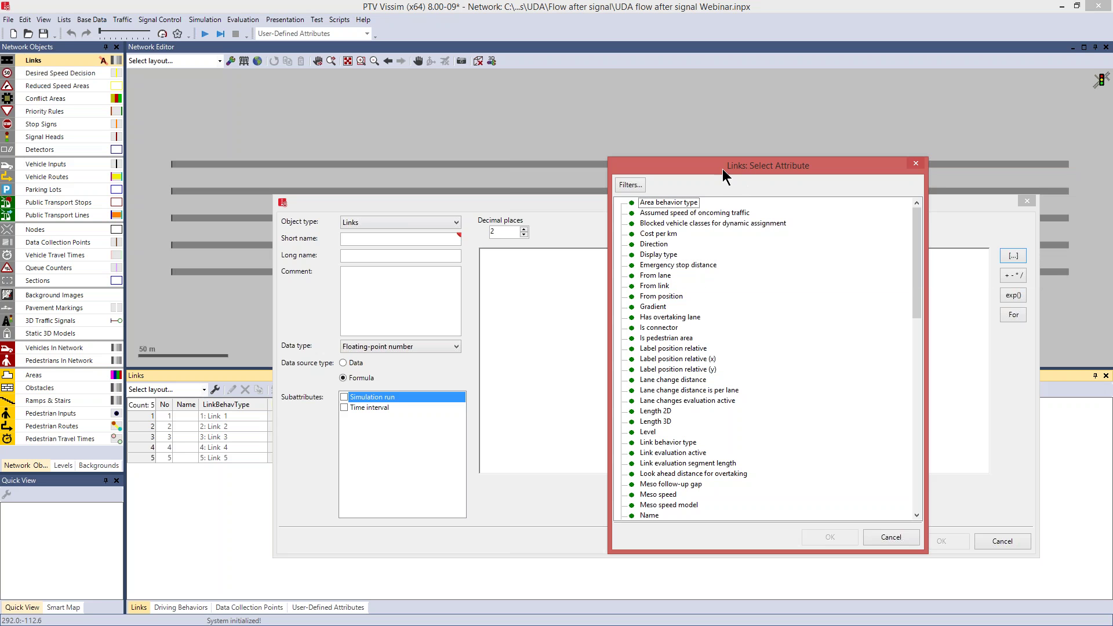
{"action": "left_click", "coordinate": [916, 164]}
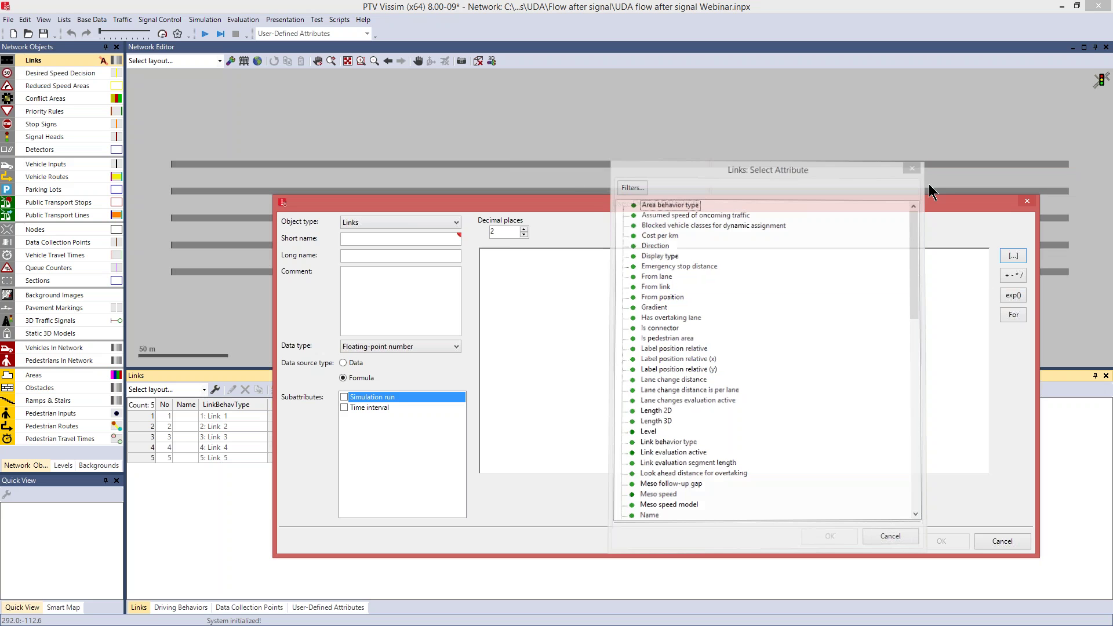
{"action": "left_click", "coordinate": [1013, 275]}
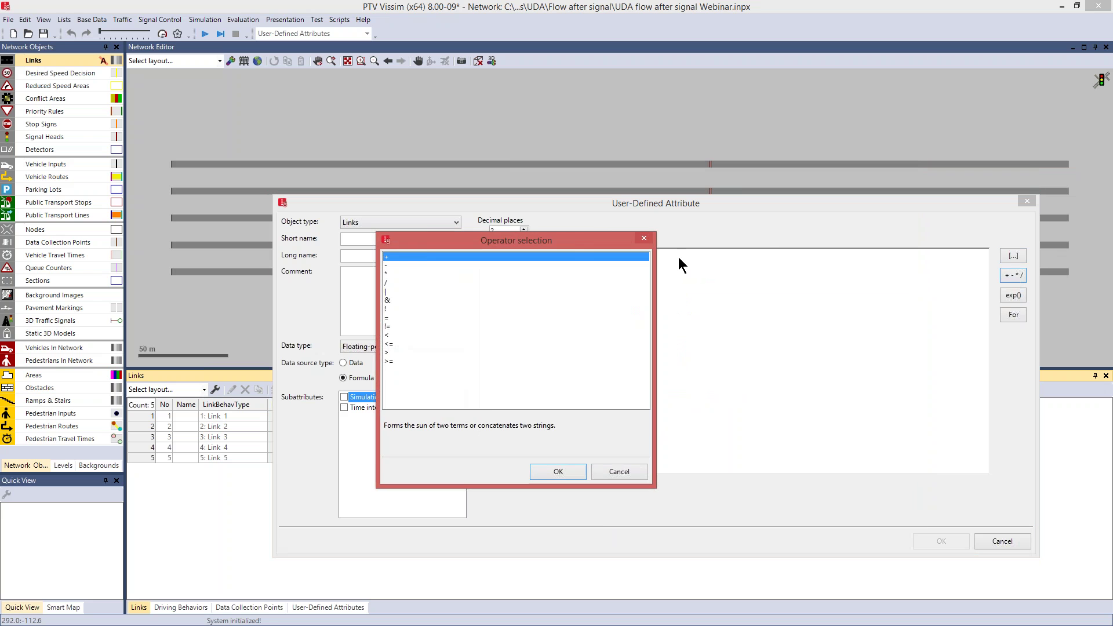
{"action": "left_click_drag", "start_coordinate": [584, 243], "coordinate": [700, 246]}
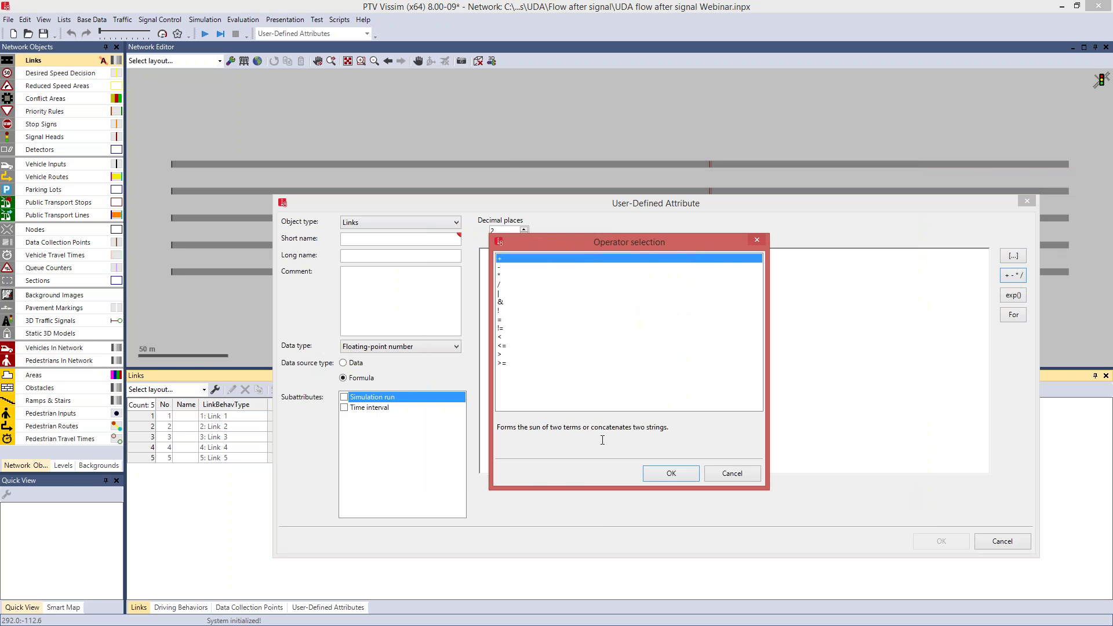
{"action": "left_click", "coordinate": [724, 472]}
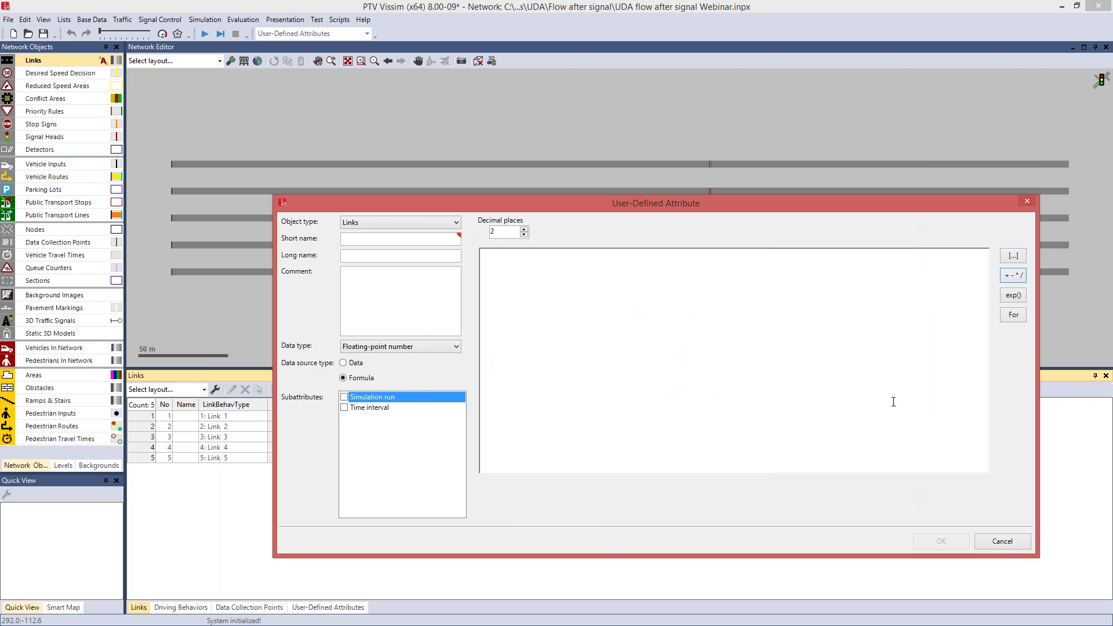
{"action": "left_click", "coordinate": [1021, 295]}
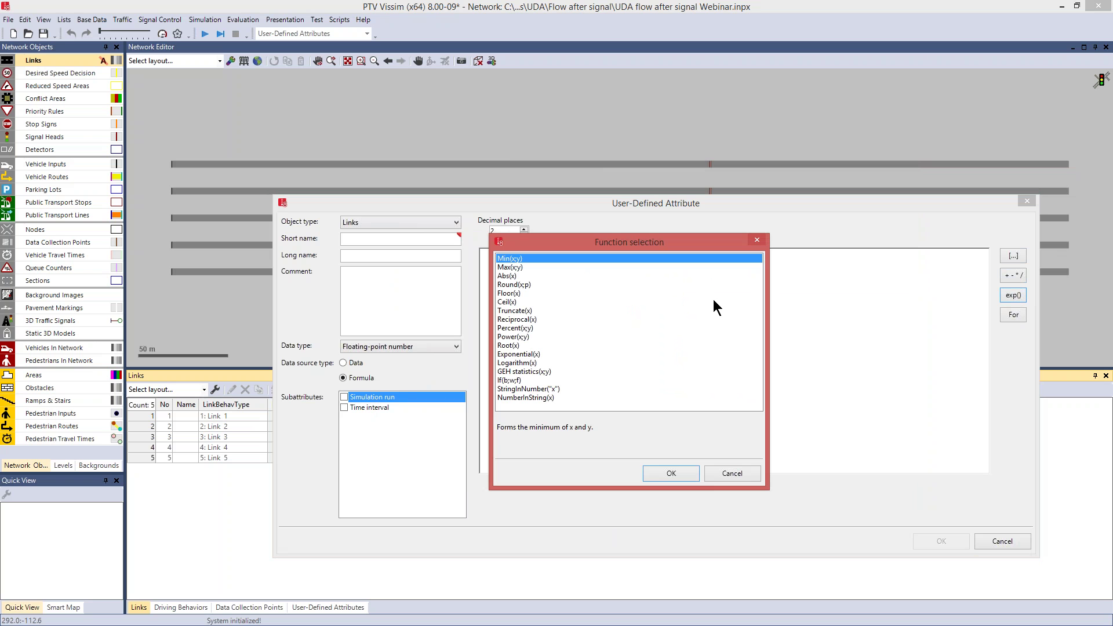
{"action": "left_click", "coordinate": [727, 475]}
{"action": "left_click", "coordinate": [1013, 316]}
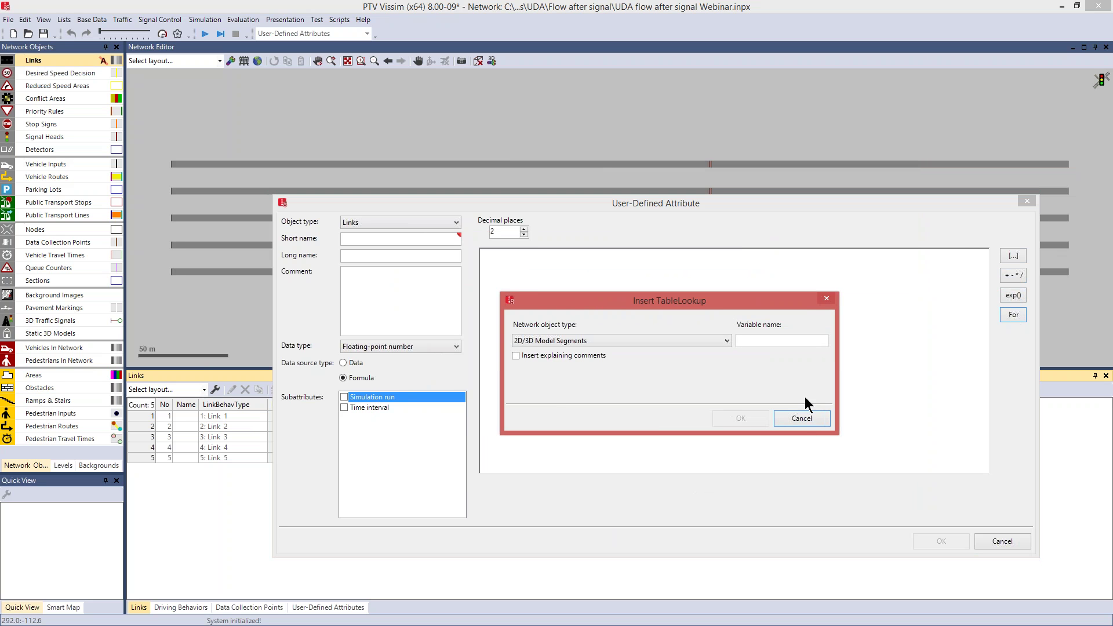
{"action": "left_click", "coordinate": [809, 416]}
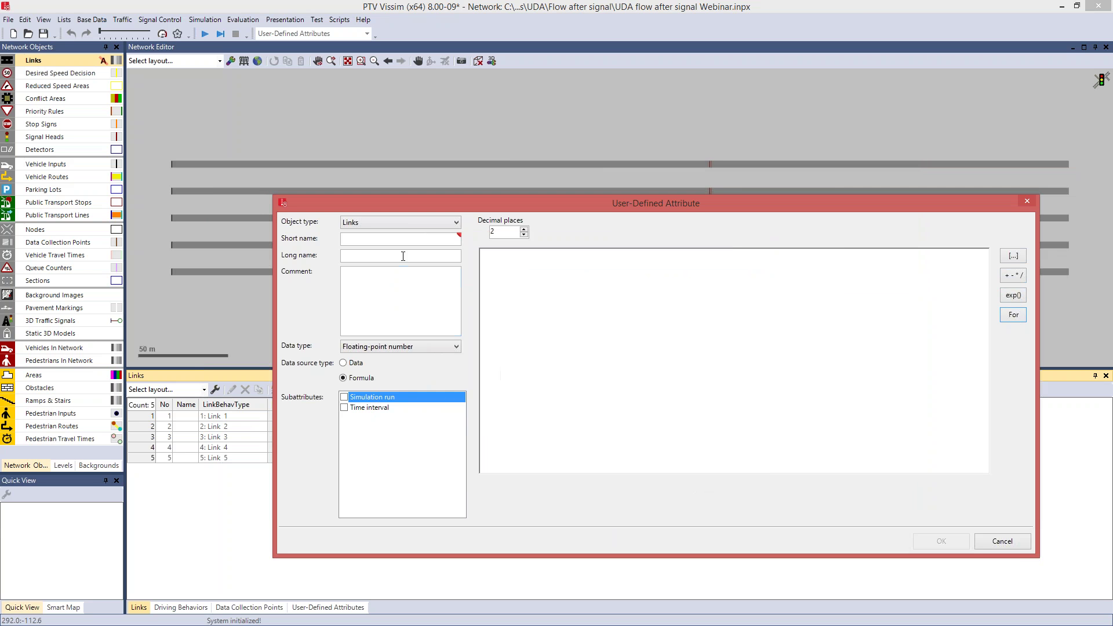
Step: Define the attribute with short name MyLabel, long name My Label, comment "abs" and data type Text
{"action": "left_click", "coordinate": [398, 239]}
{"action": "type", "text": "Labe"}
{"action": "key", "text": "BackSpace"}
{"action": "key", "text": "BackSpace"}
{"action": "key", "text": "BackSpace"}
{"action": "type", "text": "MyLabel"}
{"action": "left_click", "coordinate": [353, 257]}
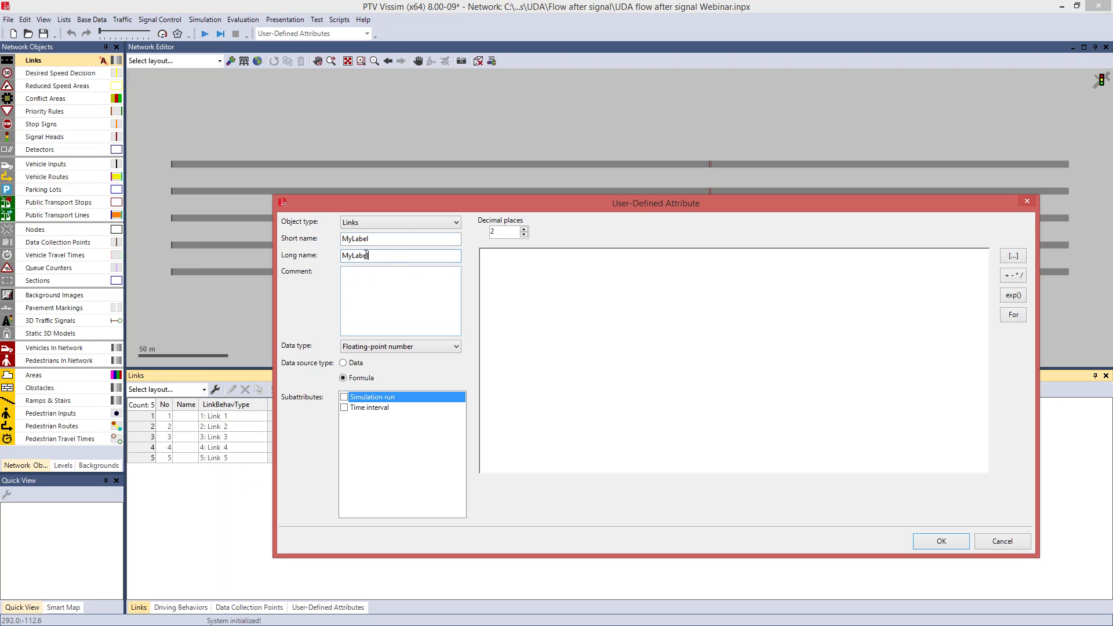
{"action": "left_click", "coordinate": [364, 300]}
{"action": "type", "text": "abs"}
{"action": "left_click", "coordinate": [457, 346]}
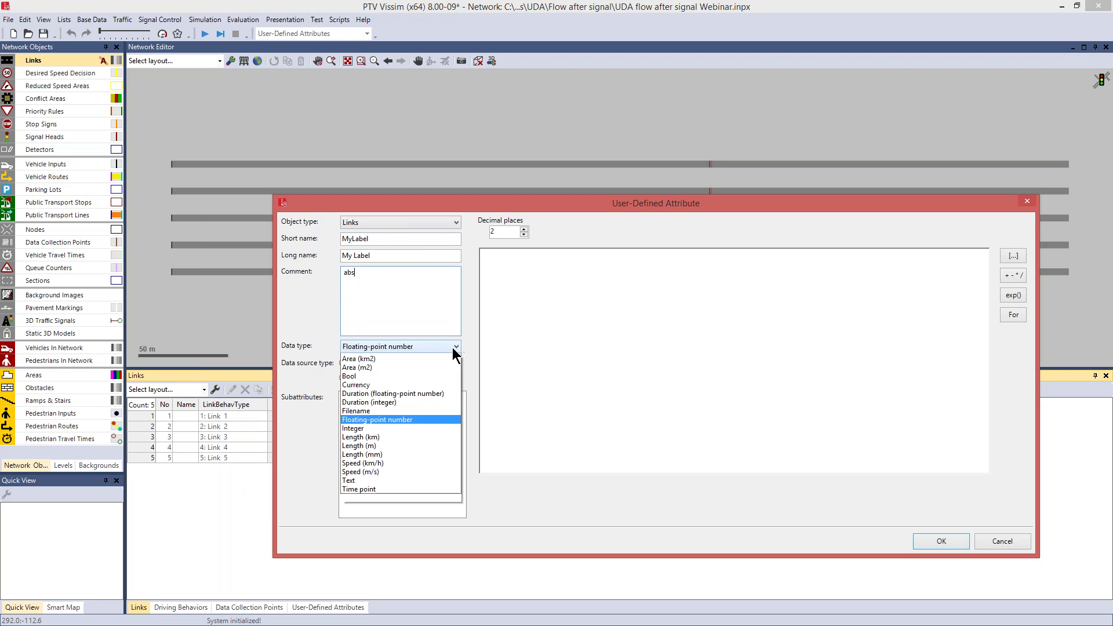
{"action": "left_click", "coordinate": [388, 488]}
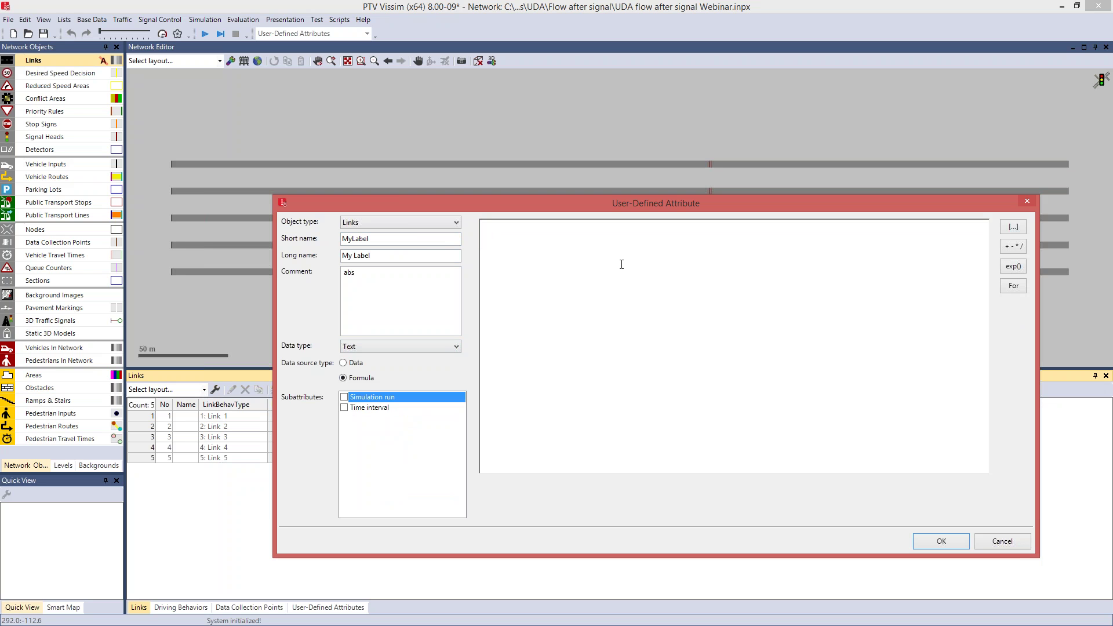
Step: Begin the formula with the text "Wiedemann74ax = " followed by the + concatenation operator
{"action": "type", "text": "\""}
{"action": "type", "text": "Lin"}
{"action": "key", "text": "BackSpace"}
{"action": "key", "text": "BackSpace"}
{"action": "key", "text": "BackSpace"}
{"action": "type", "text": "W"}
{"action": "type", "text": "demann "}
{"action": "type", "text": "ax"}
{"action": "type", "text": "74"}
{"action": "key", "text": "Delete"}
{"action": "key", "text": "Right"}
{"action": "type", "text": "="}
{"action": "left_click", "coordinate": [1013, 246]}
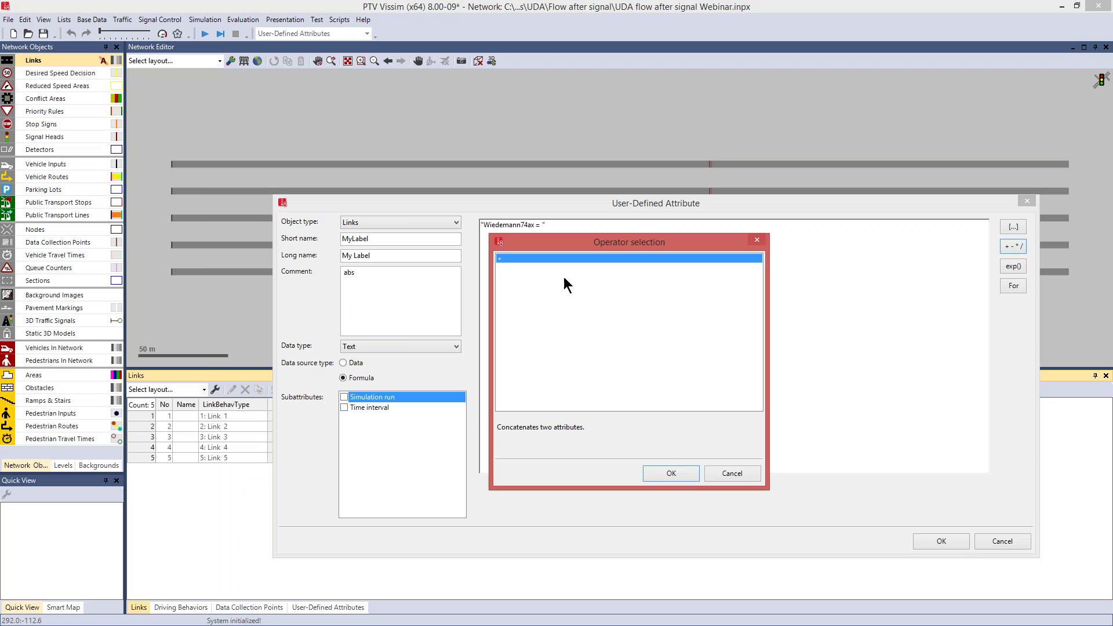
{"action": "left_click", "coordinate": [688, 472]}
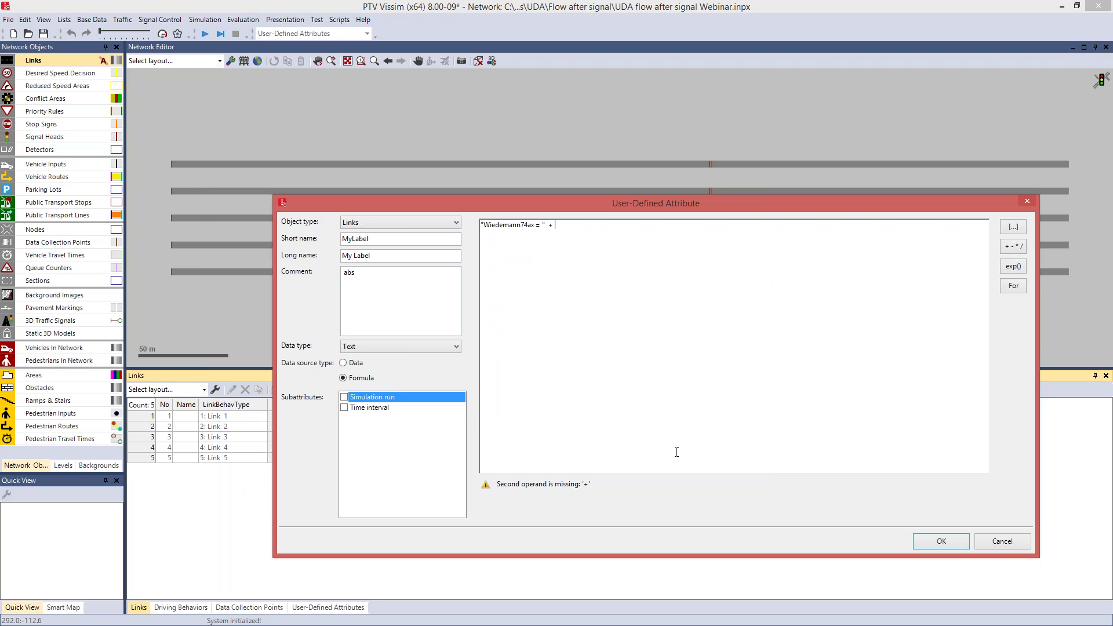
Step: Append the W74ax average standstill distance attribute of the link behavior type's default driving behavior to the formula and try to accept the definition
{"action": "left_click", "coordinate": [1014, 228]}
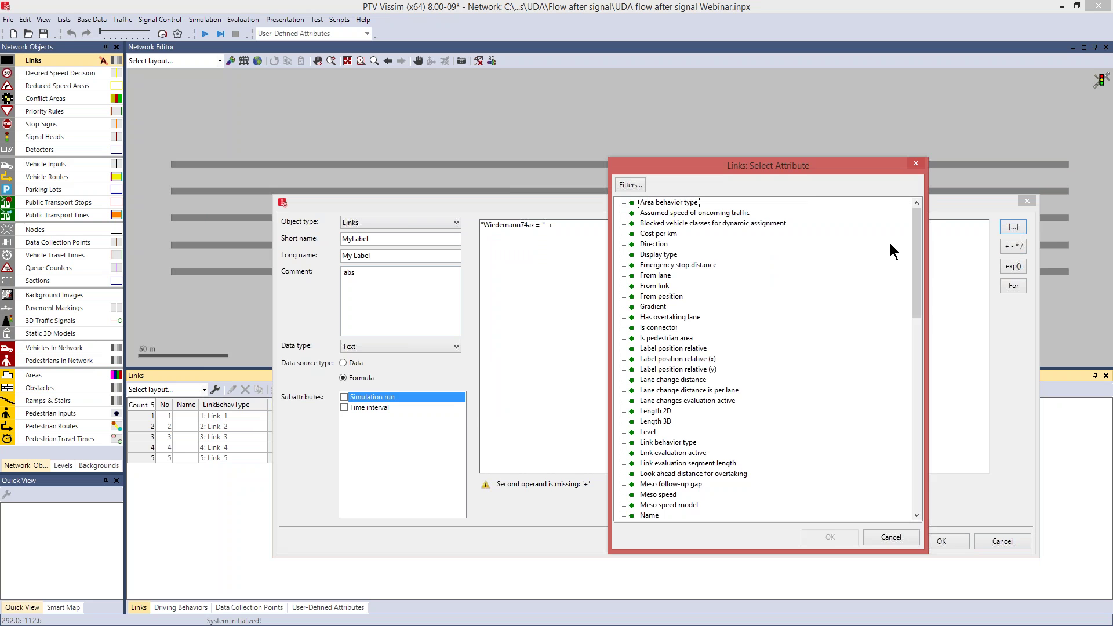
{"action": "left_click_drag", "start_coordinate": [917, 238], "coordinate": [920, 413]}
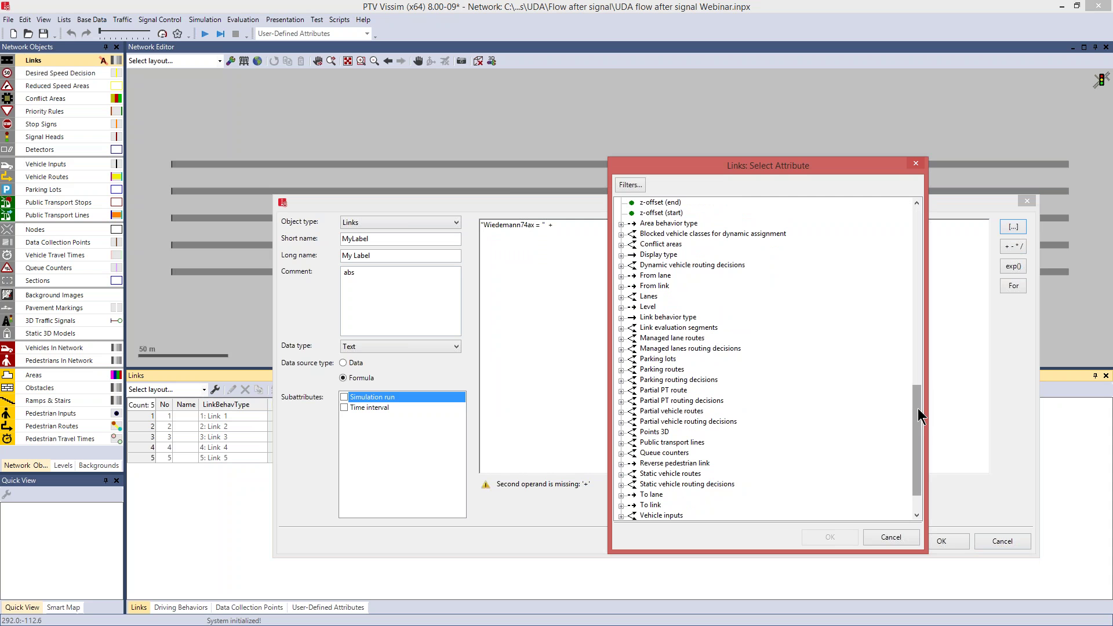
{"action": "left_click", "coordinate": [621, 318]}
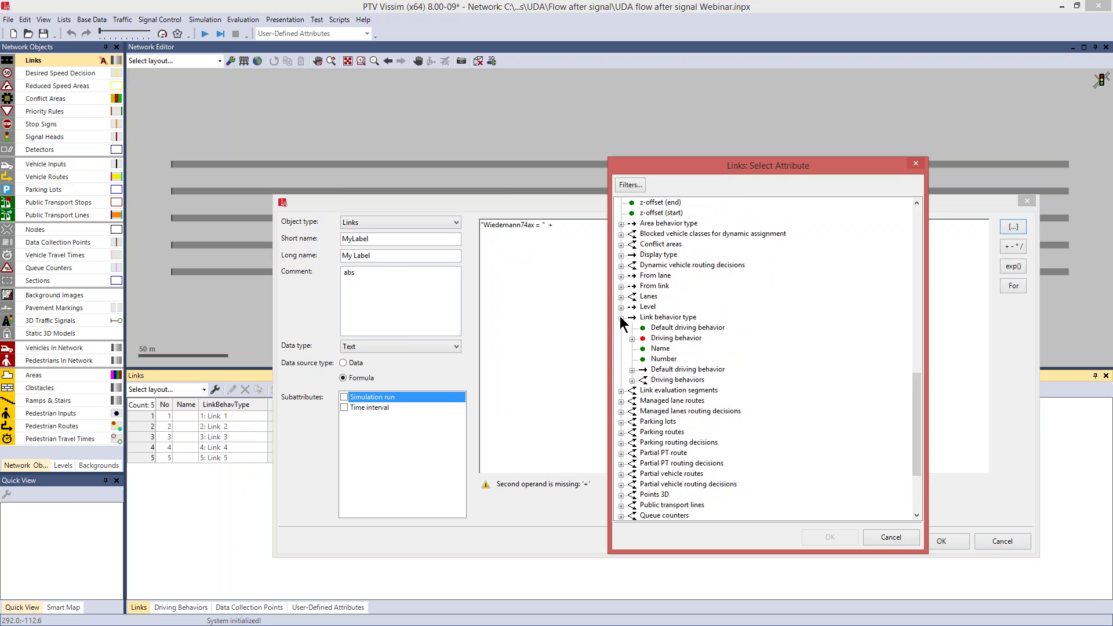
{"action": "left_click", "coordinate": [634, 370]}
{"action": "left_click_drag", "start_coordinate": [912, 312], "coordinate": [917, 439]}
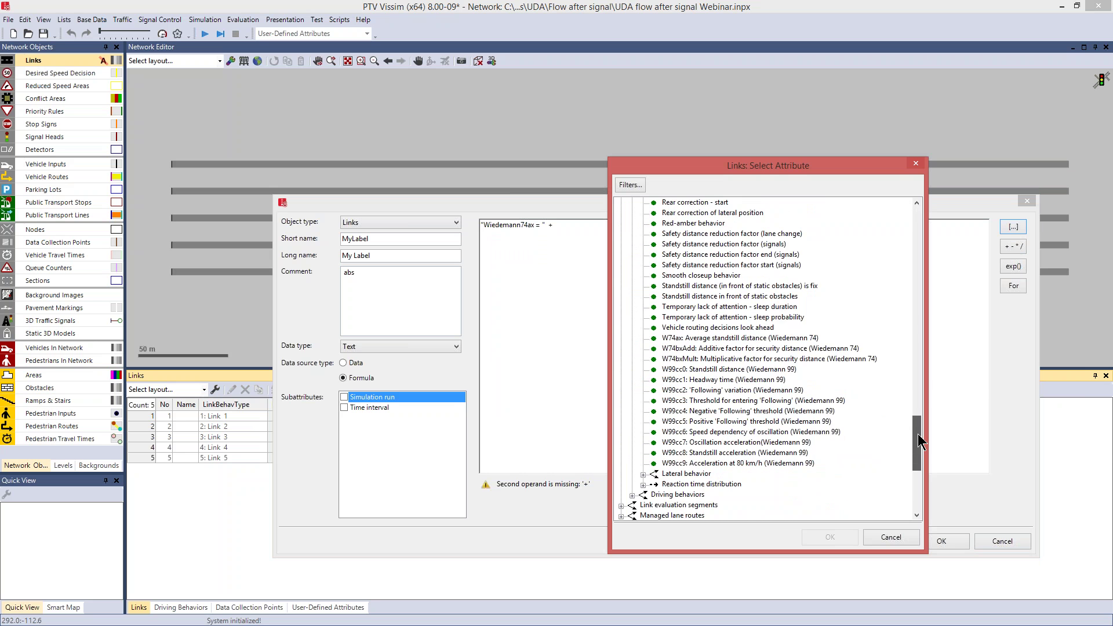
{"action": "left_click", "coordinate": [708, 328]}
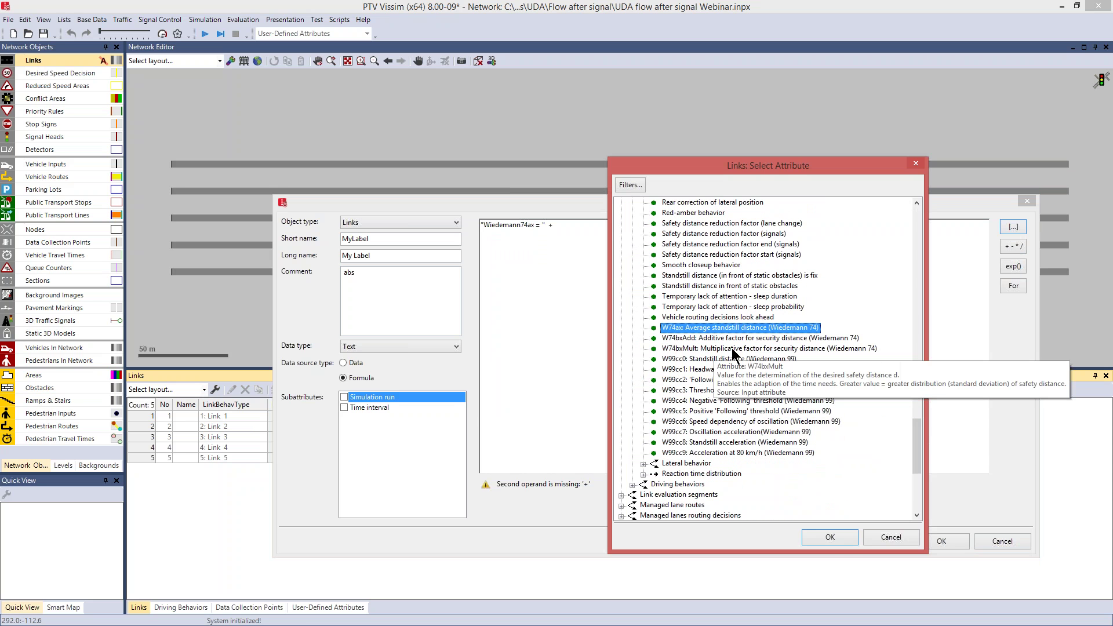
{"action": "left_click", "coordinate": [830, 537]}
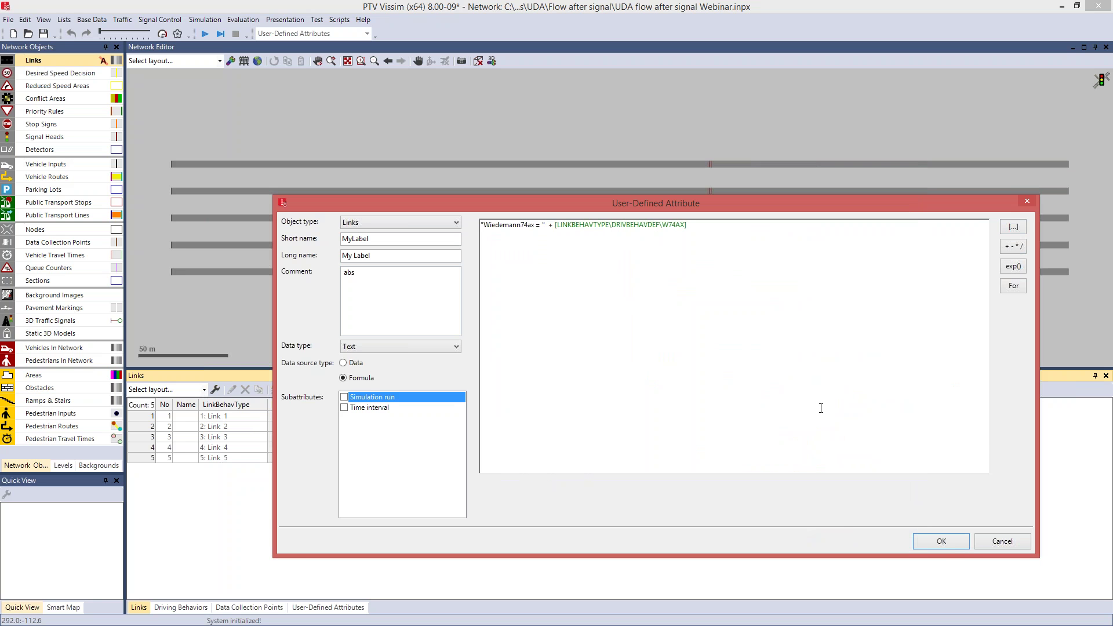
{"action": "left_click", "coordinate": [935, 538]}
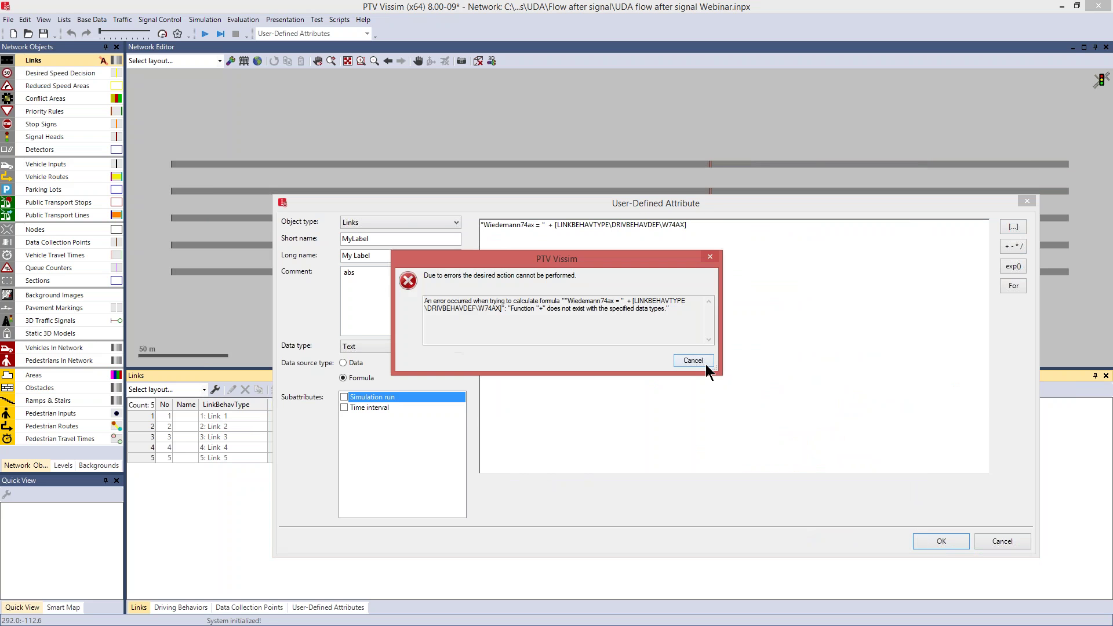
{"action": "left_click", "coordinate": [693, 361]}
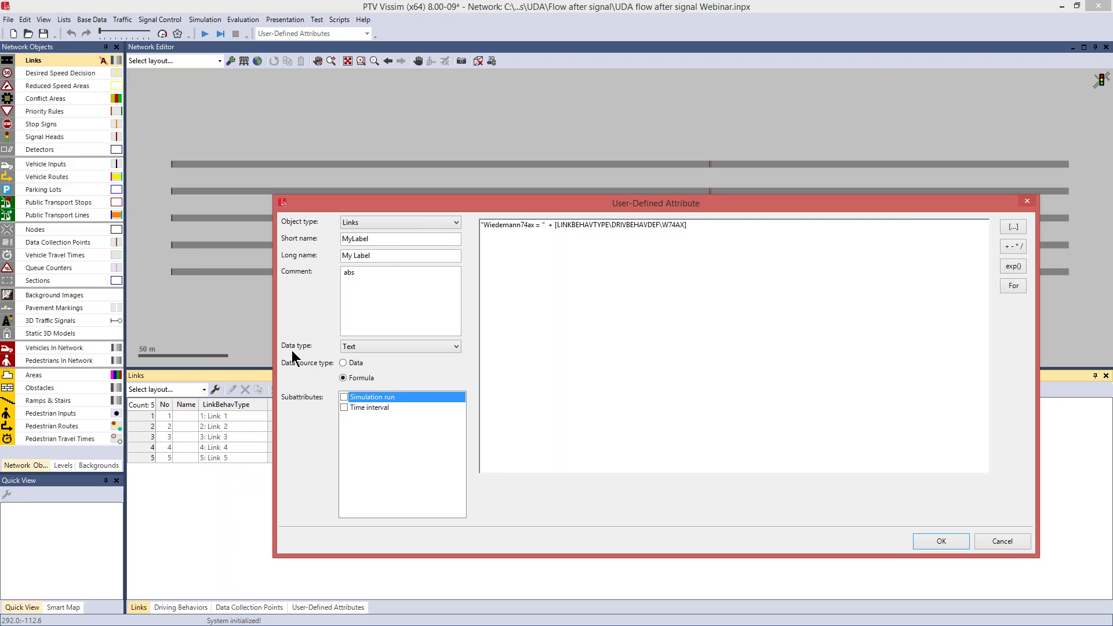
Step: Wrap the W74AX attribute in the NumberInString function, giving NUMTOSTR([LINKBEHAVTYPE\DRIVBEHAVDEF\W74AX]), and accept the user-defined attribute
{"action": "left_click", "coordinate": [671, 227]}
{"action": "left_click", "coordinate": [1018, 266]}
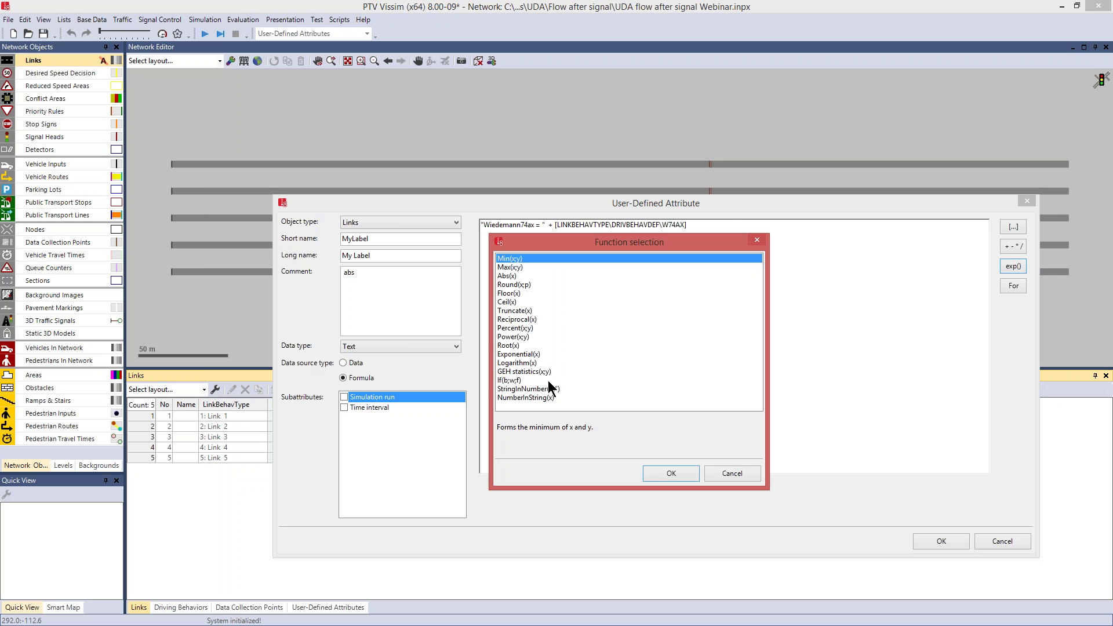
{"action": "left_click", "coordinate": [540, 398]}
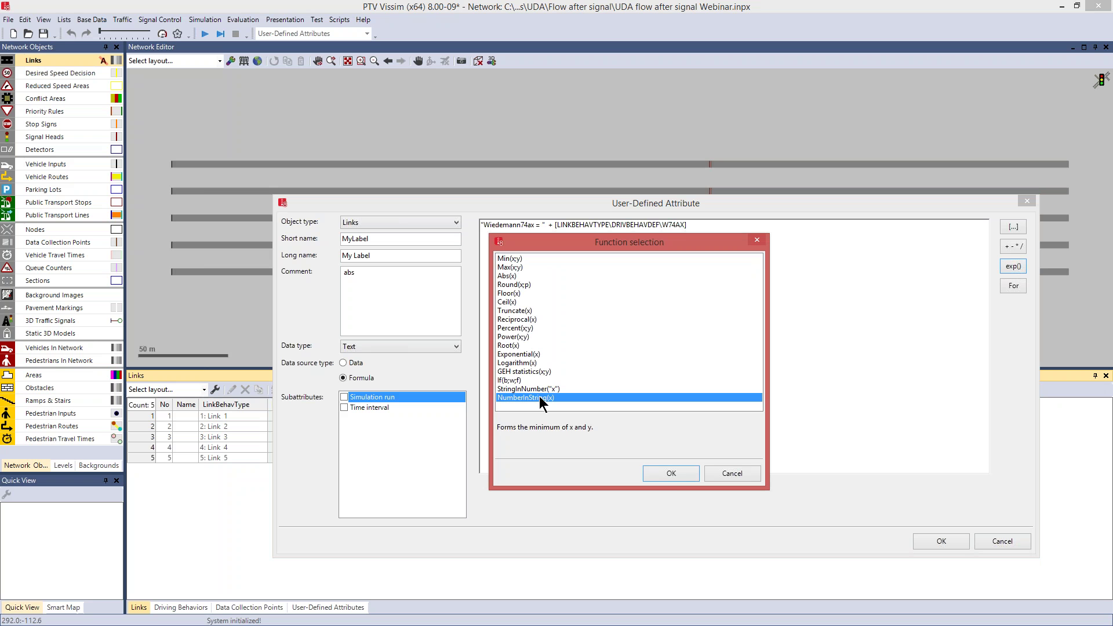
{"action": "left_click", "coordinate": [673, 474]}
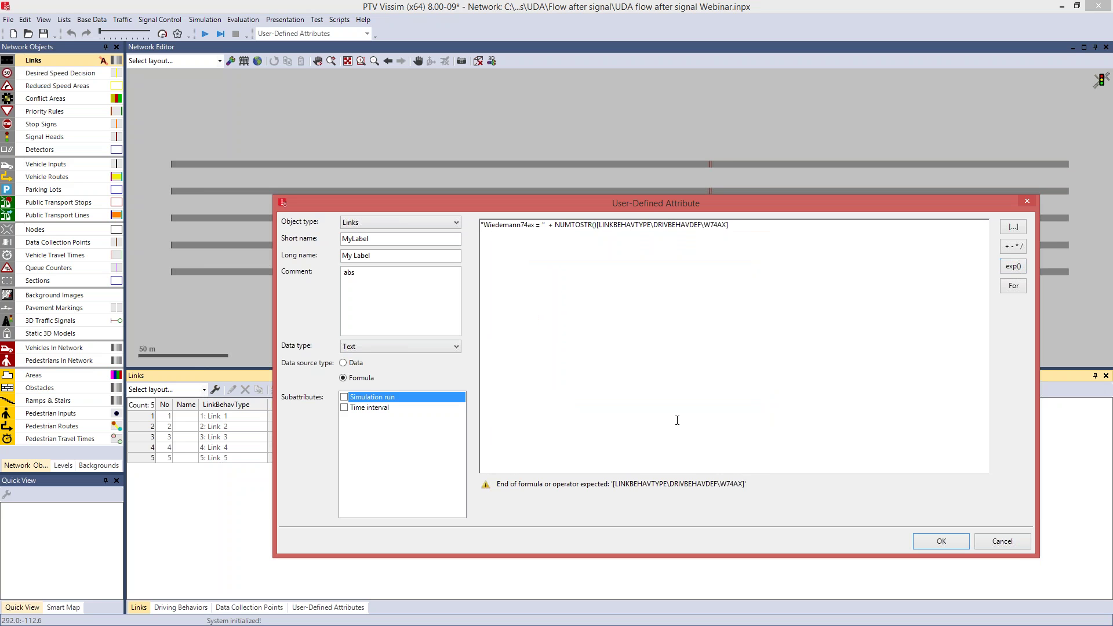
{"action": "key", "text": "Delete"}
{"action": "key", "text": "End"}
{"action": "type", "text": ")"}
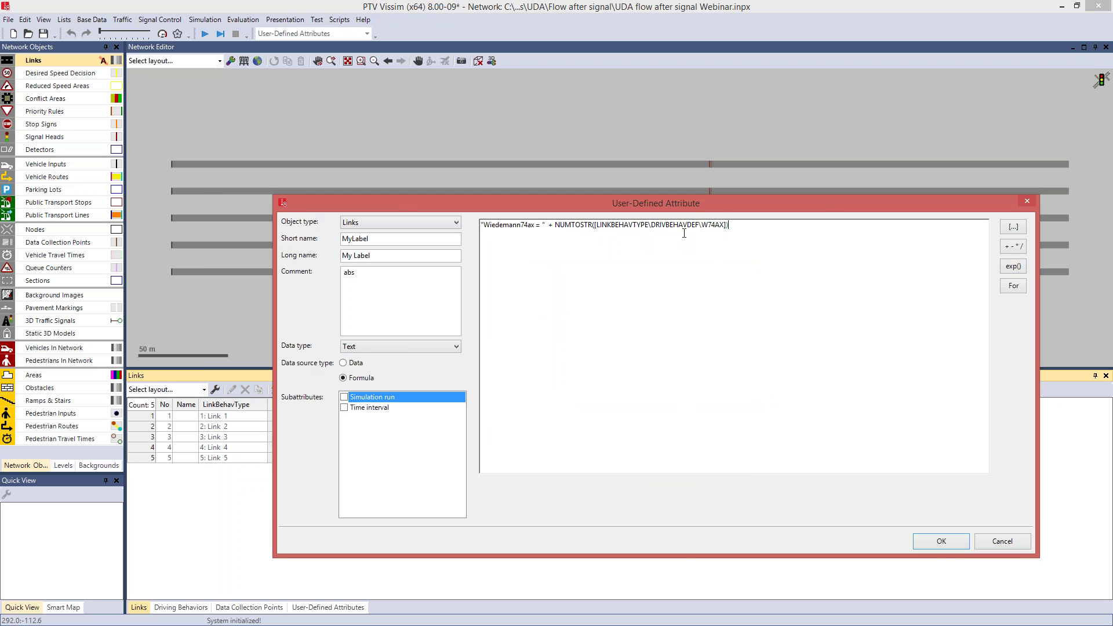
{"action": "left_click", "coordinate": [948, 544]}
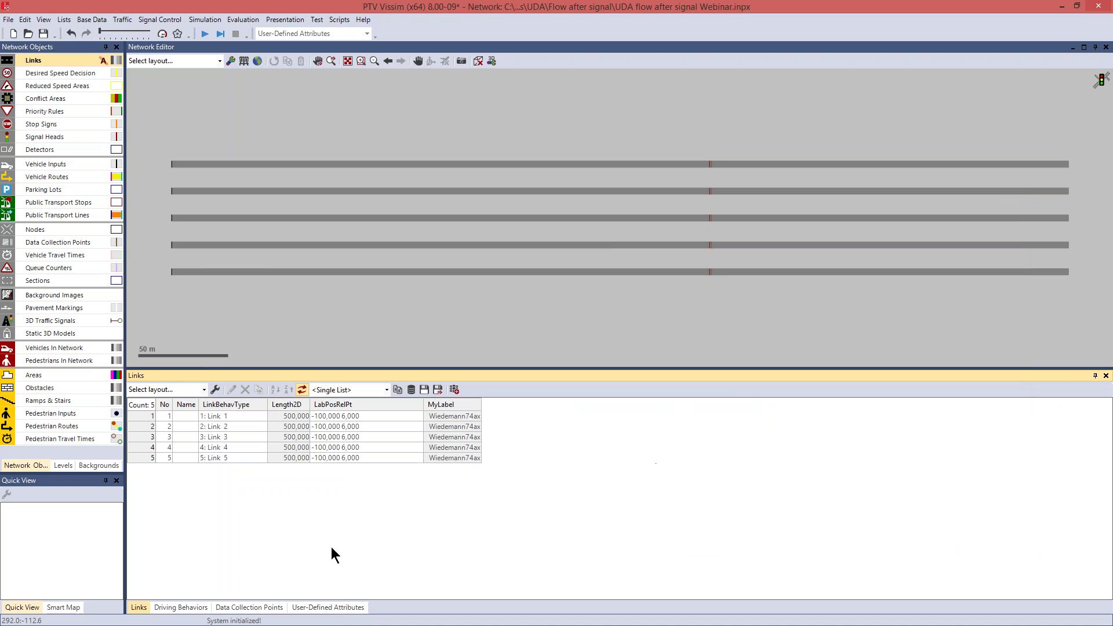
Step: Turn on label visibility for links and set their label attribute to My Label
{"action": "left_click", "coordinate": [322, 606]}
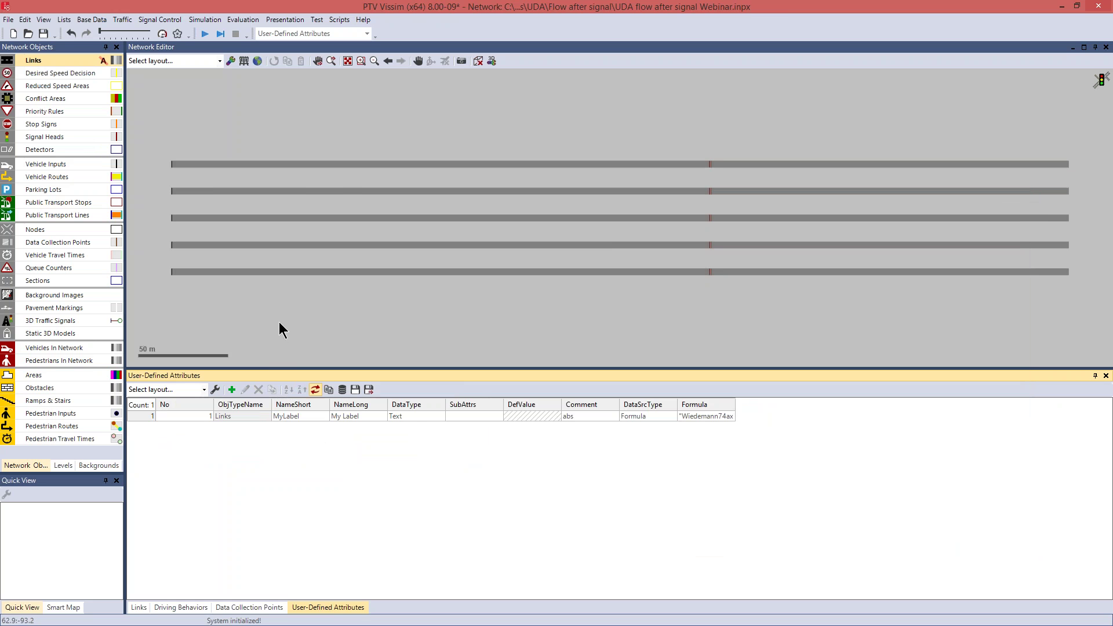
{"action": "left_click", "coordinate": [120, 59]}
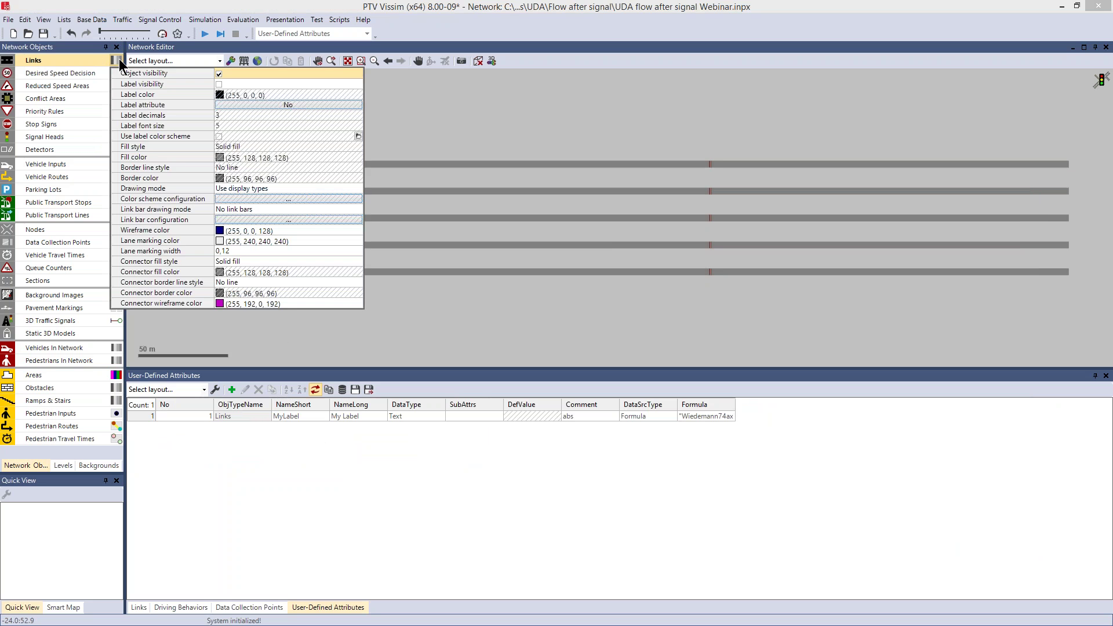
{"action": "left_click", "coordinate": [219, 85]}
{"action": "left_click", "coordinate": [239, 104]}
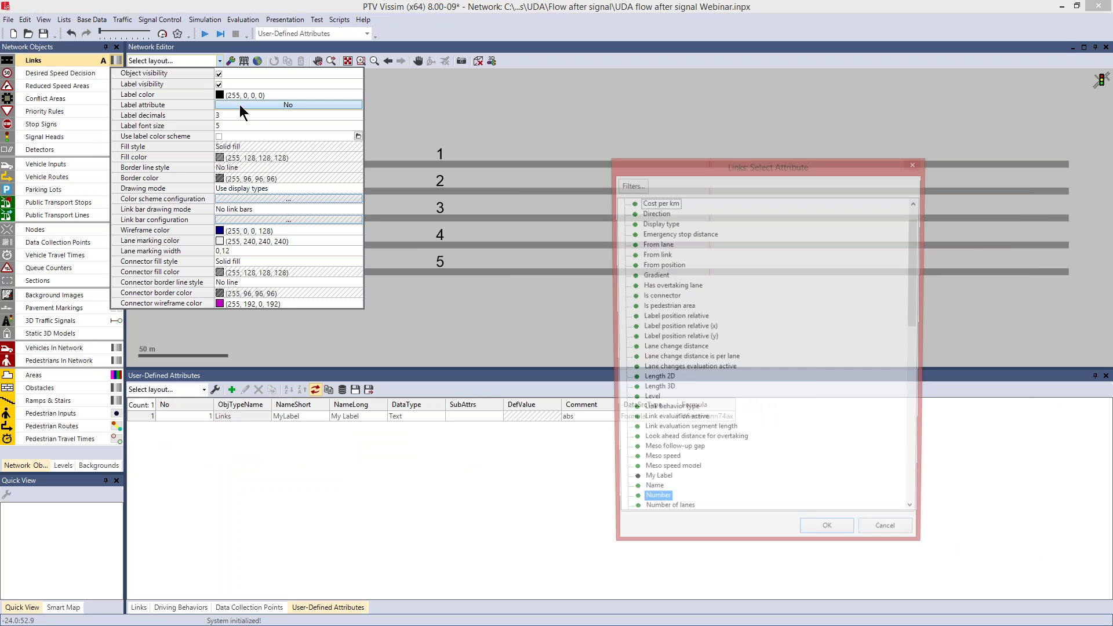
{"action": "left_click", "coordinate": [653, 486]}
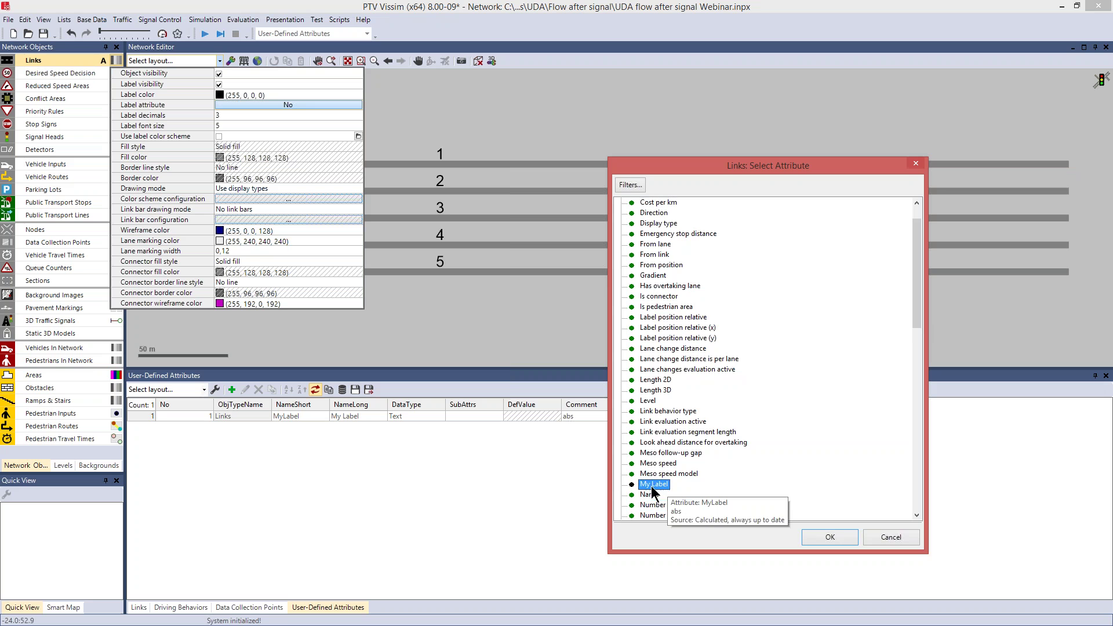
{"action": "scroll", "coordinate": [655, 493], "scroll_direction": "down", "scroll_amount": 3}
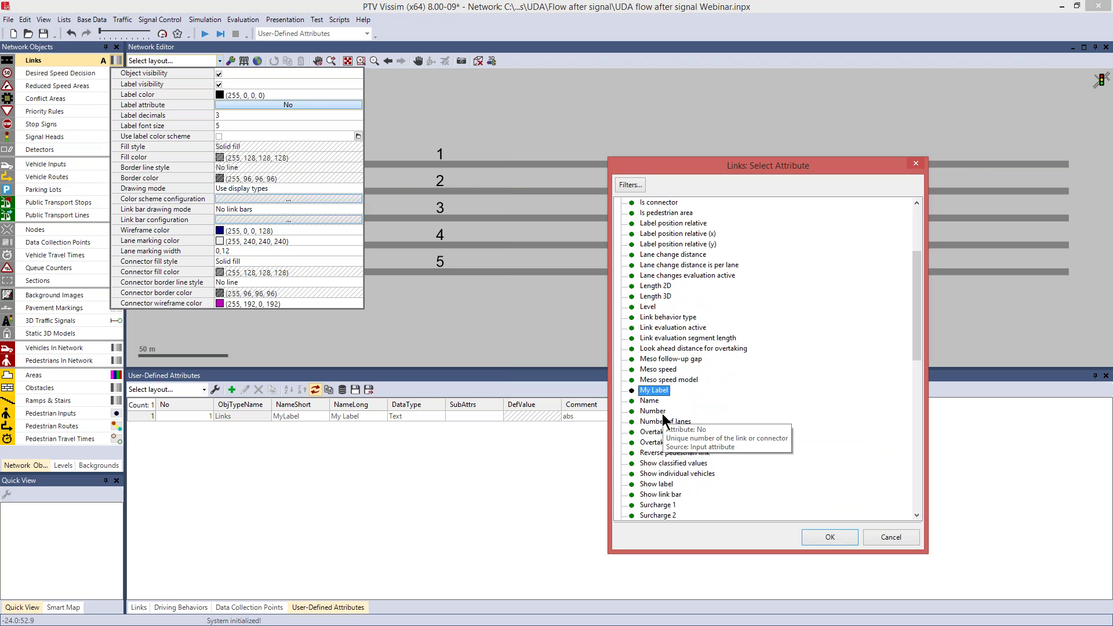
{"action": "left_click", "coordinate": [831, 538]}
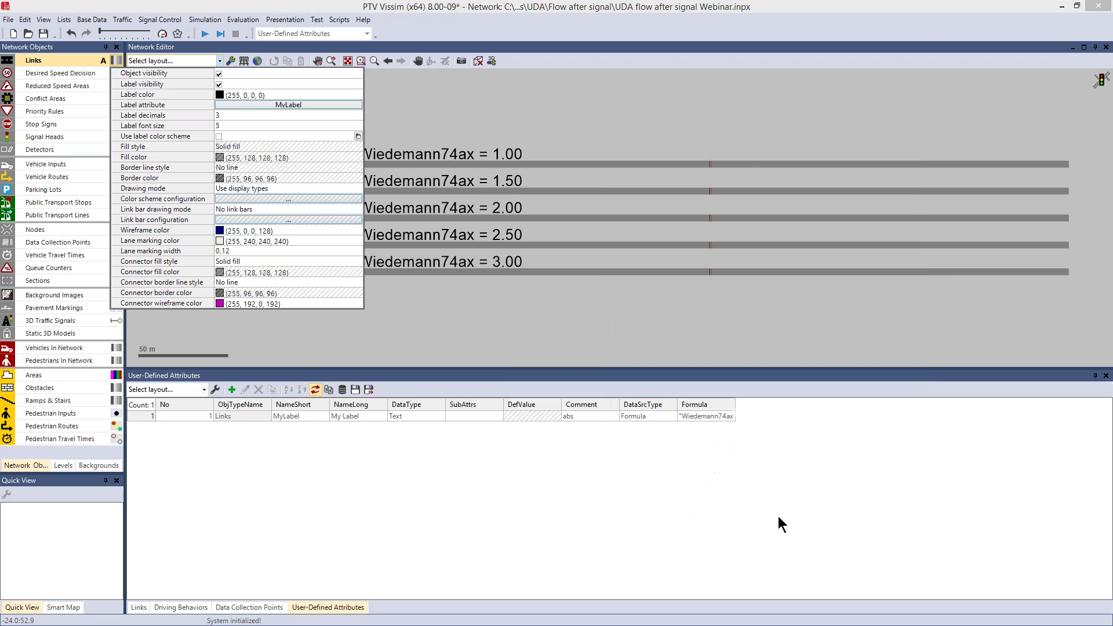
{"action": "left_click", "coordinate": [548, 347]}
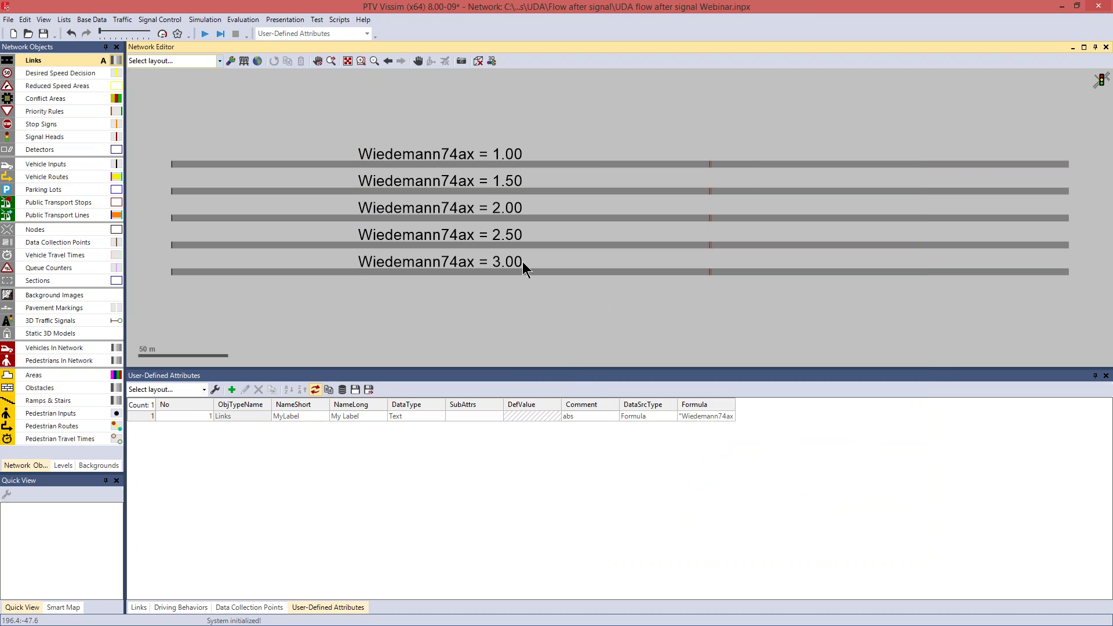
Step: Create a second user-defined attribute for Data Collection Measurements with data source type Formula and data type Text
{"action": "left_click", "coordinate": [278, 449]}
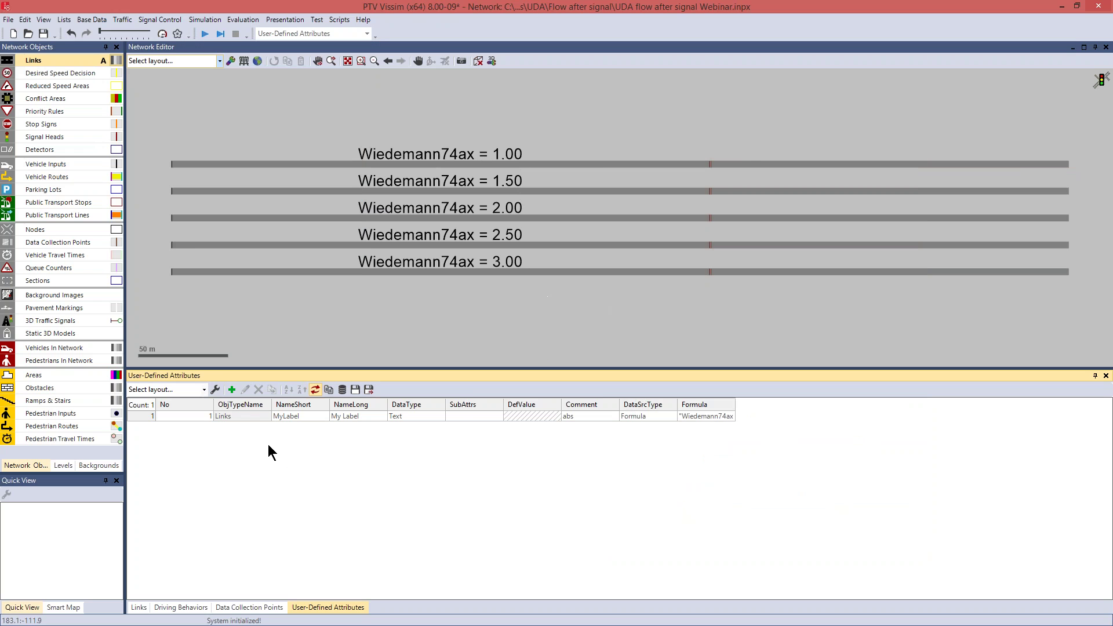
{"action": "left_click", "coordinate": [232, 391]}
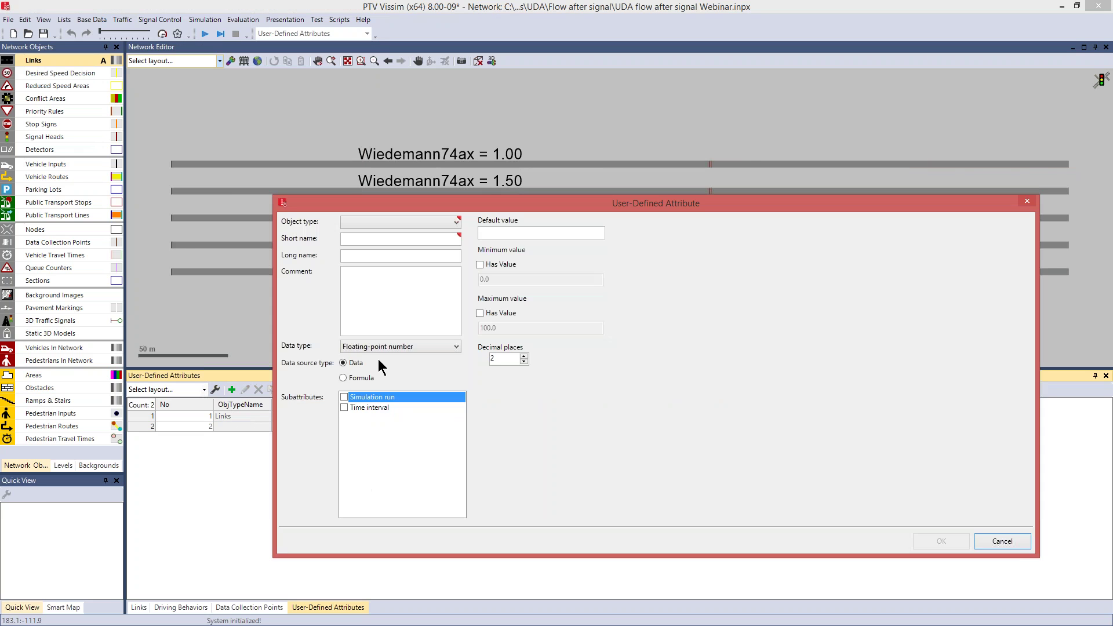
{"action": "left_click", "coordinate": [456, 222]}
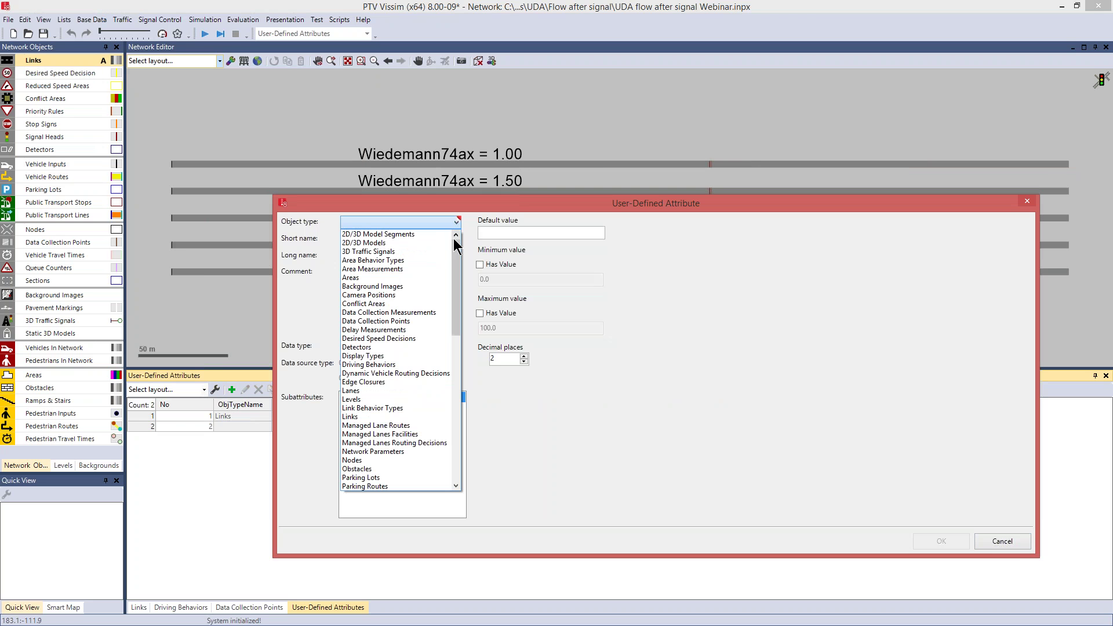
{"action": "left_click", "coordinate": [422, 312]}
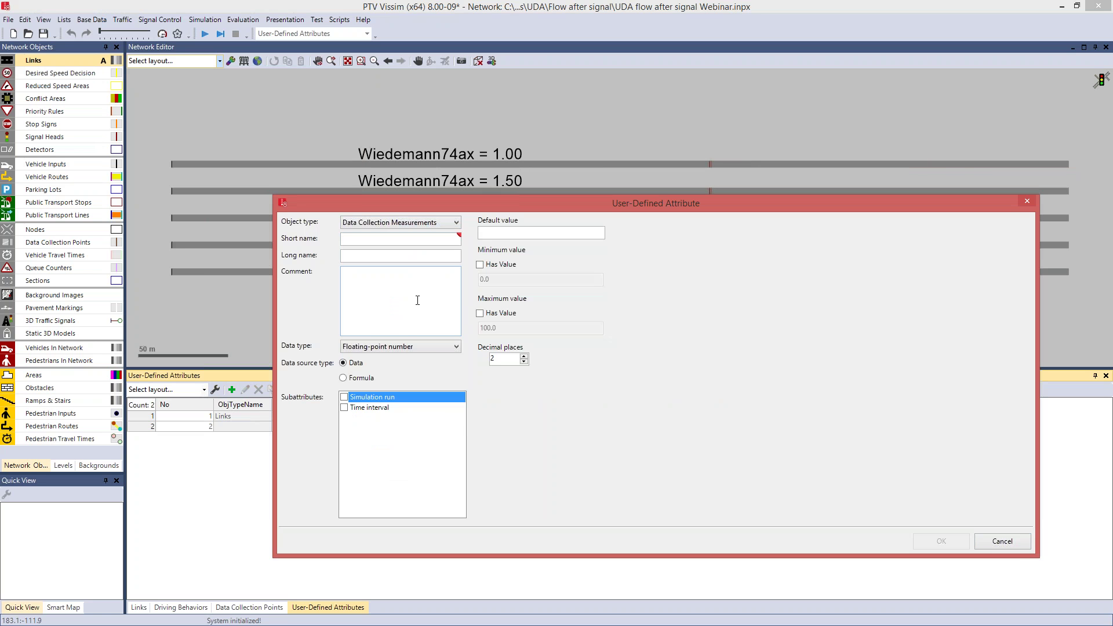
{"action": "left_click", "coordinate": [357, 380]}
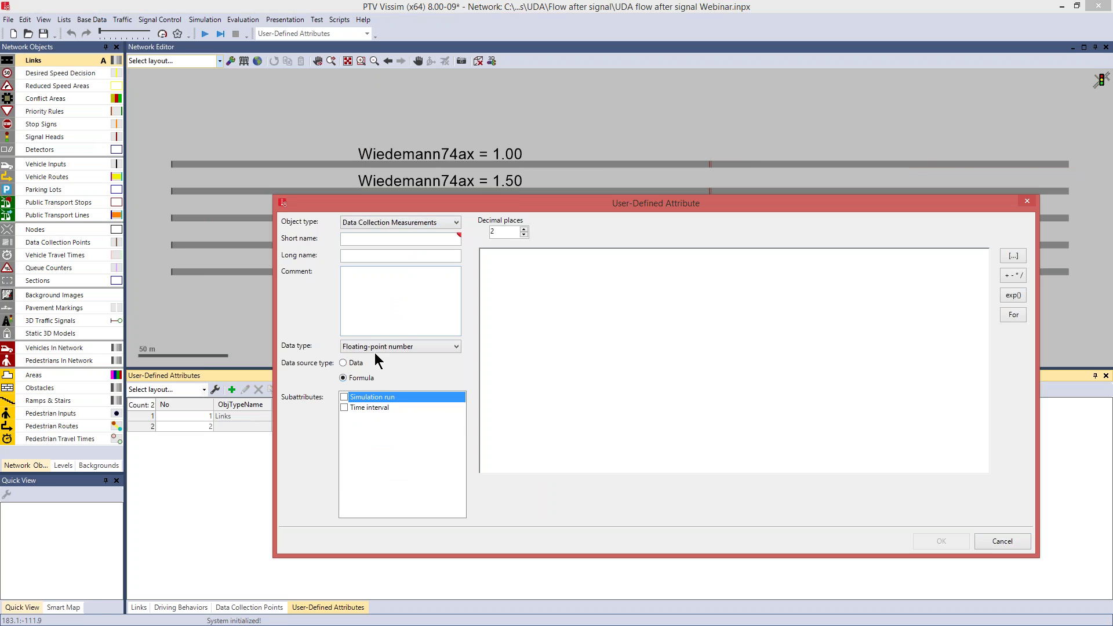
{"action": "left_click", "coordinate": [452, 348]}
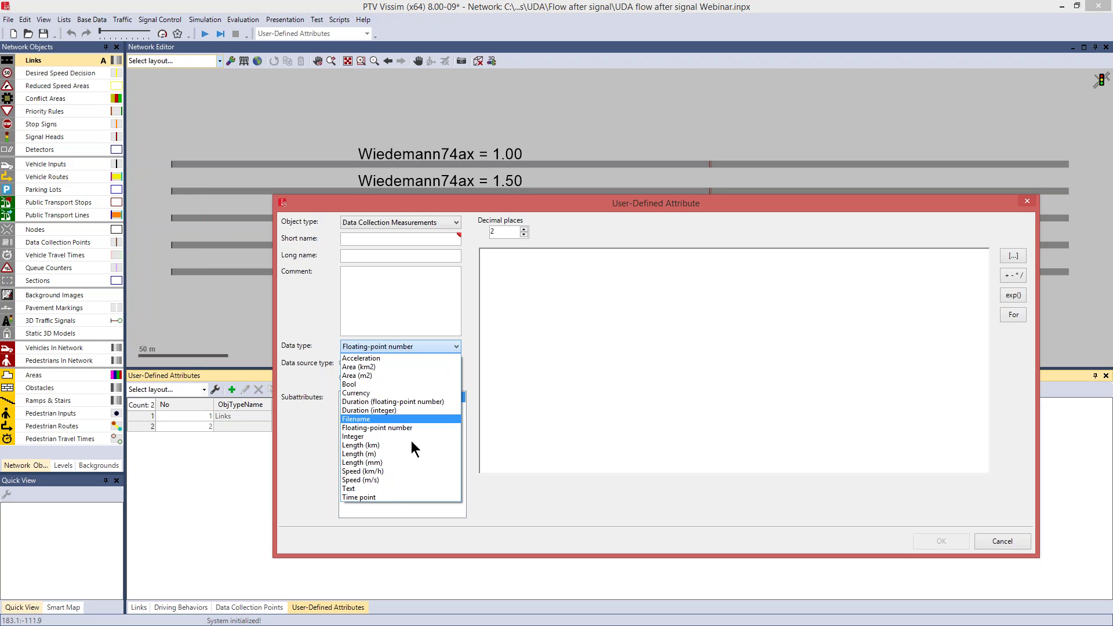
{"action": "left_click", "coordinate": [394, 490]}
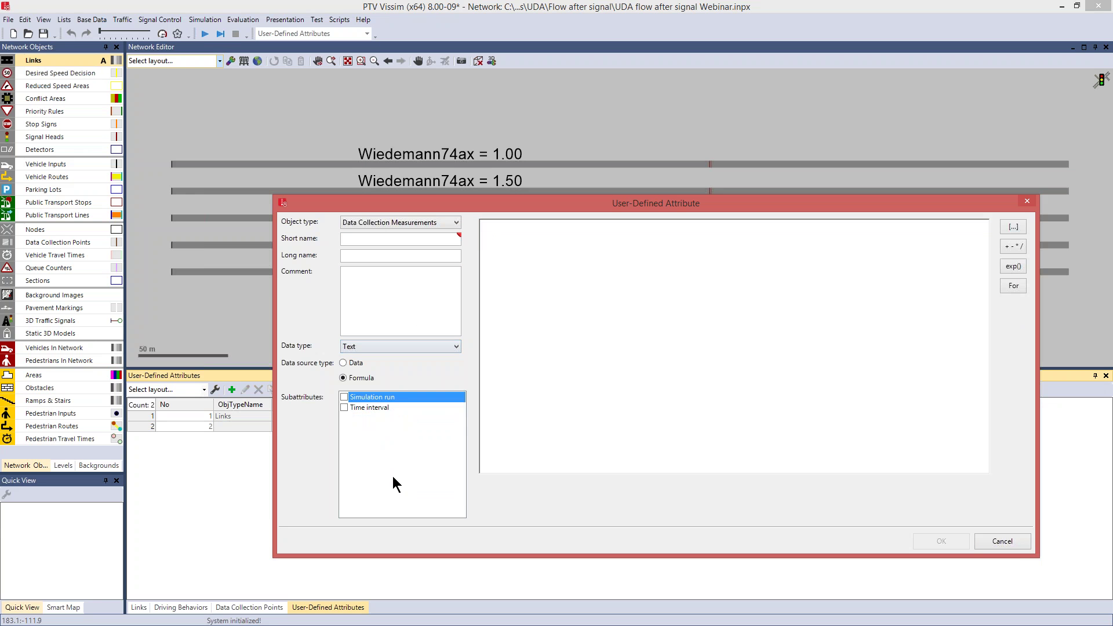
Step: Name the new attribute with short name MyLabel and long name My DC Label
{"action": "left_click", "coordinate": [380, 239]}
{"action": "type", "text": "My "}
{"action": "type", "text": "Labe"}
{"action": "key", "text": "Tab"}
{"action": "type", "text": "DC"}
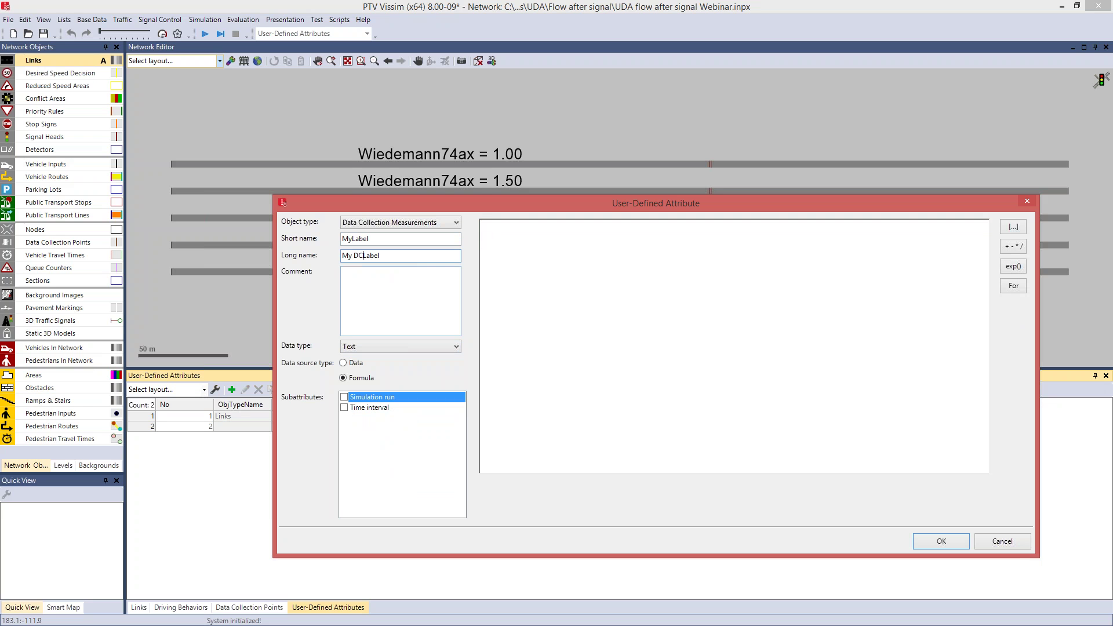
Step: Begin the formula with the text "passed veh.: " followed by the + concatenation operator
{"action": "left_click", "coordinate": [374, 305]}
{"action": "type", "text": "\"\""}
{"action": "type", "text": "pase"}
{"action": "key", "text": "BackSpace"}
{"action": "type", "text": "sed veh.:"}
{"action": "left_click", "coordinate": [1014, 250]}
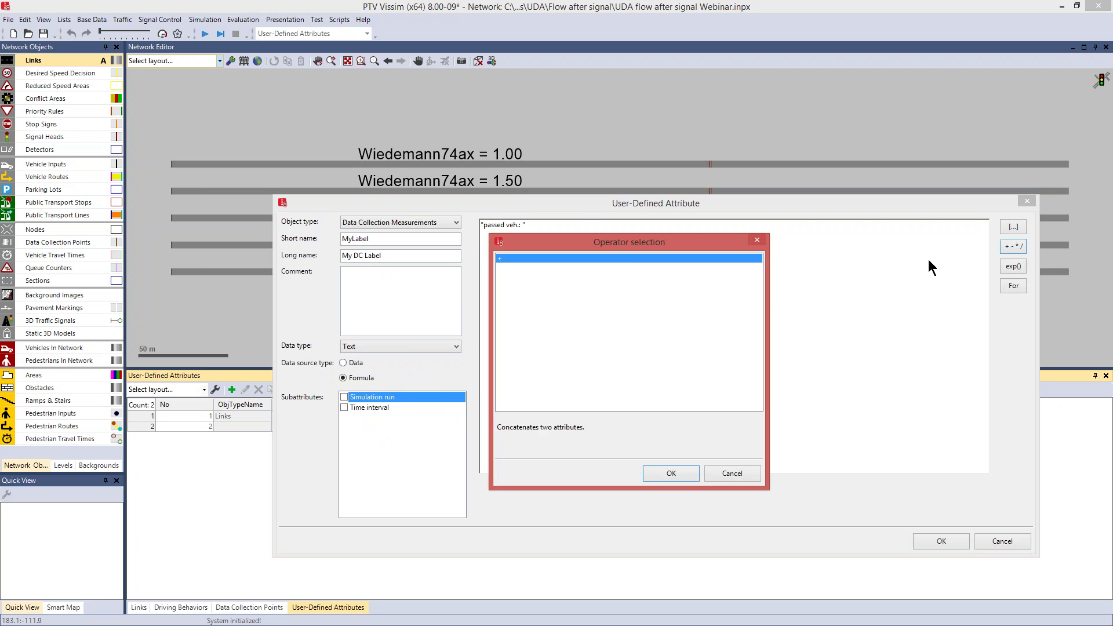
{"action": "left_click", "coordinate": [674, 474]}
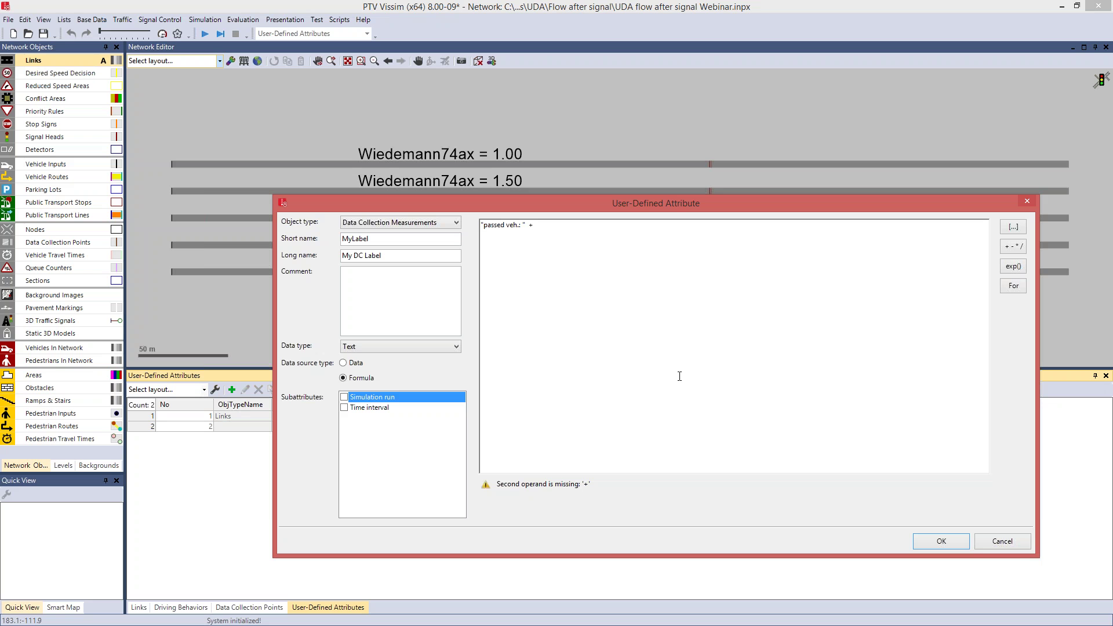
Step: Append the Vehicles attribute for Current run x Current x All types to the formula
{"action": "left_click", "coordinate": [1014, 226]}
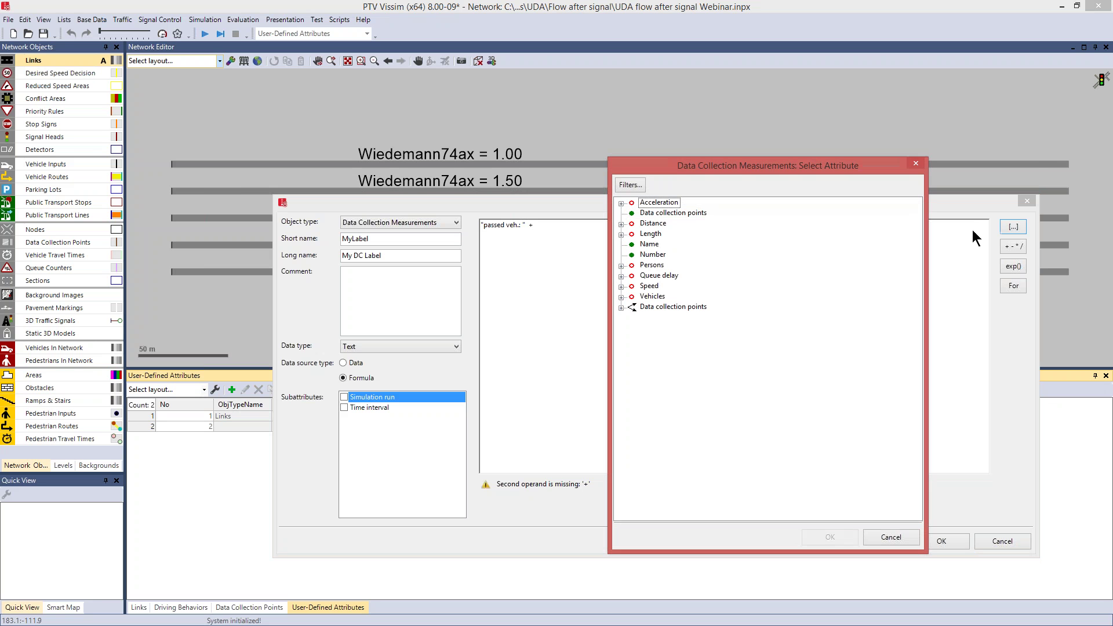
{"action": "left_click", "coordinate": [621, 297]}
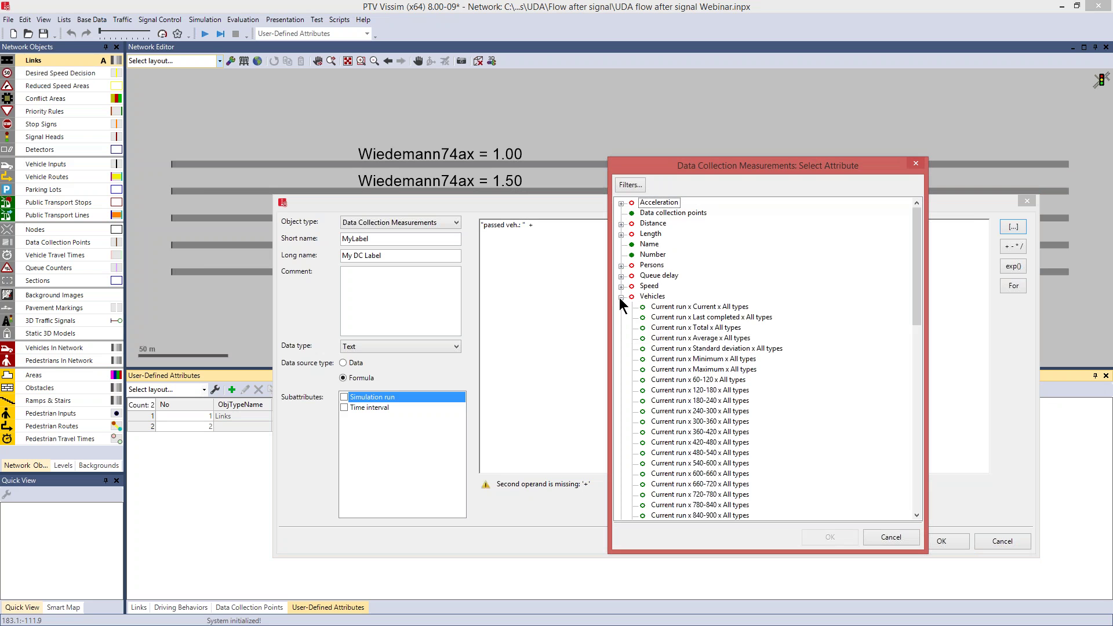
{"action": "left_click", "coordinate": [701, 307]}
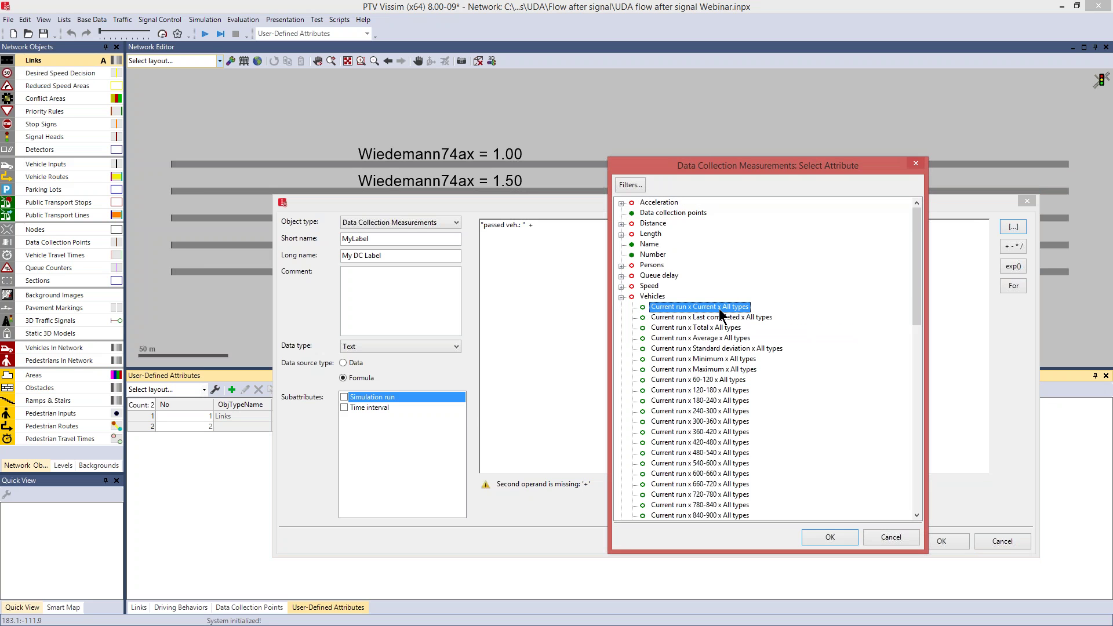
{"action": "left_click", "coordinate": [828, 540]}
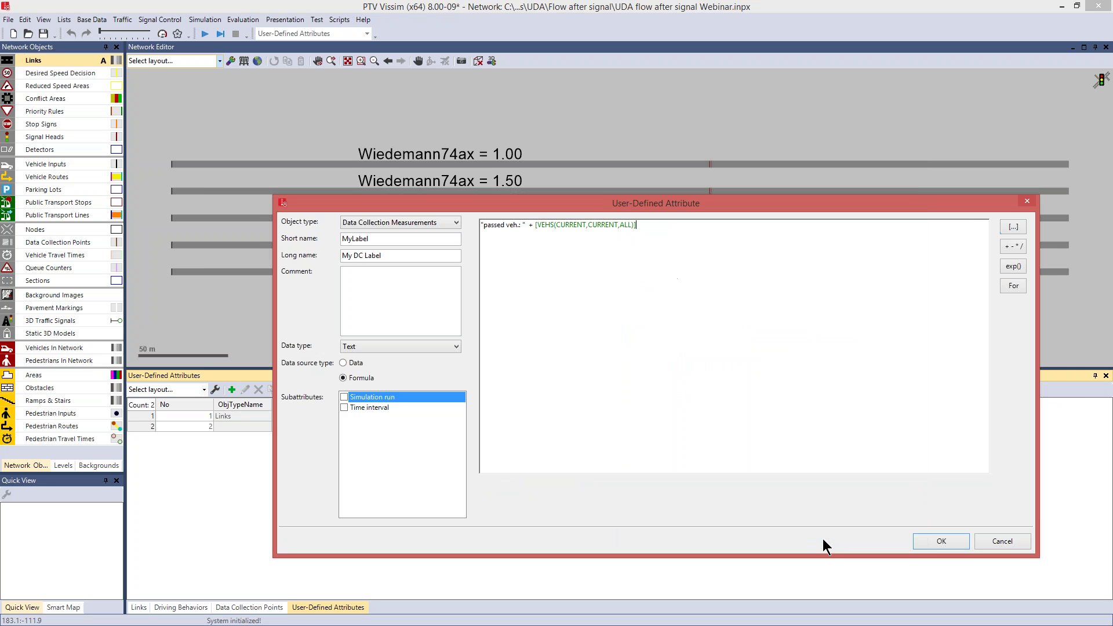
Step: Wrap the formula's current-interval Vehicles attribute in the NumberInString function, including the closing parenthesis
{"action": "left_click", "coordinate": [534, 224]}
{"action": "key", "text": "Right"}
{"action": "left_click", "coordinate": [1013, 268]}
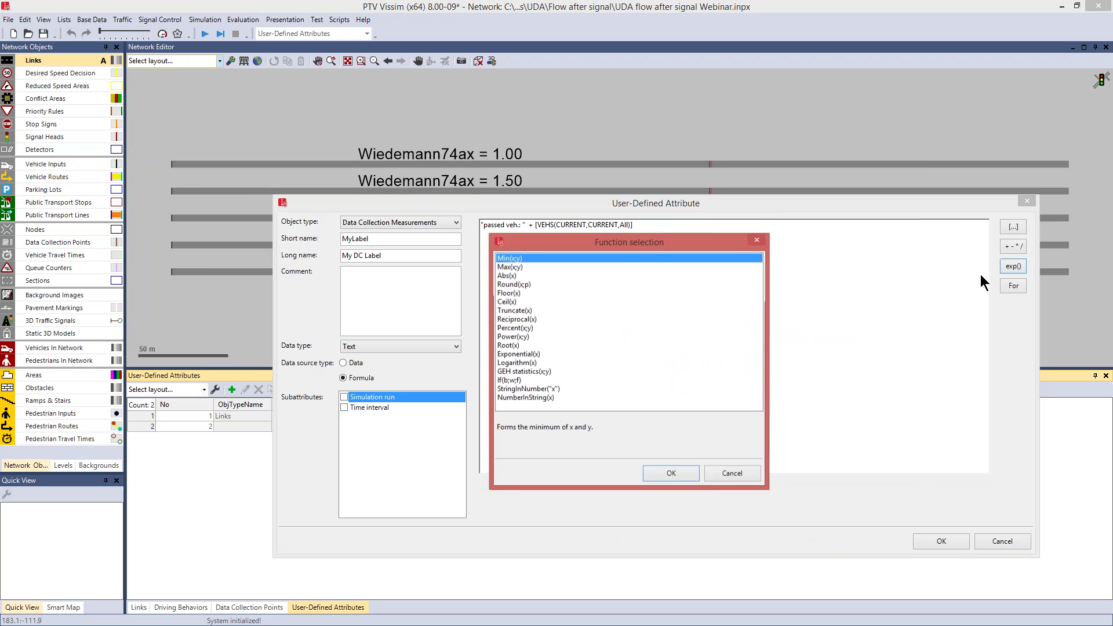
{"action": "double_click", "coordinate": [530, 399]}
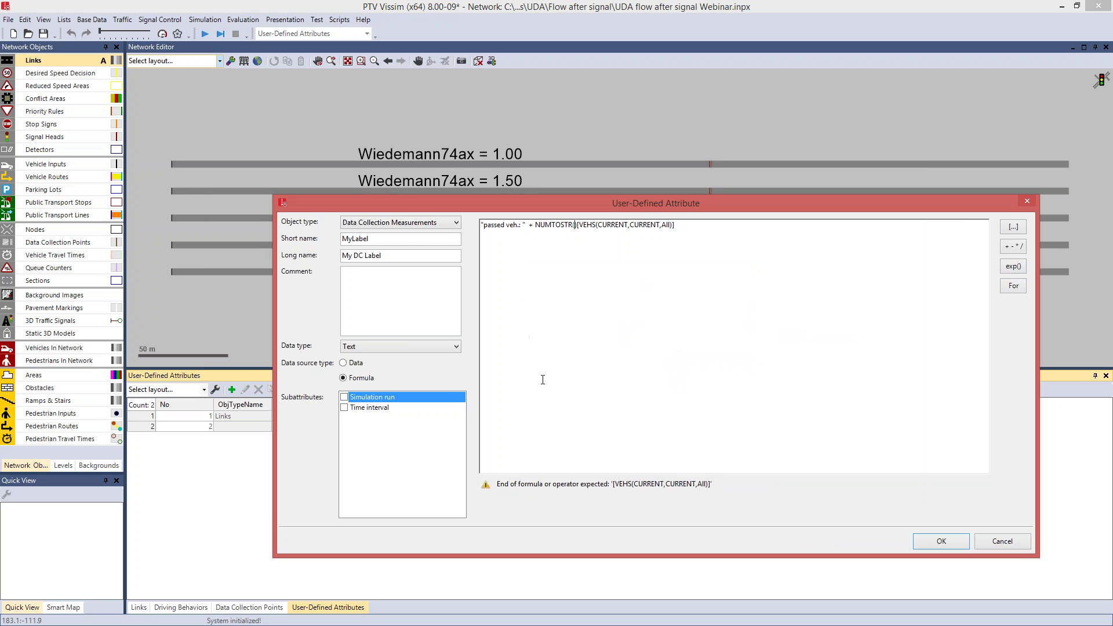
{"action": "key", "text": "Delete"}
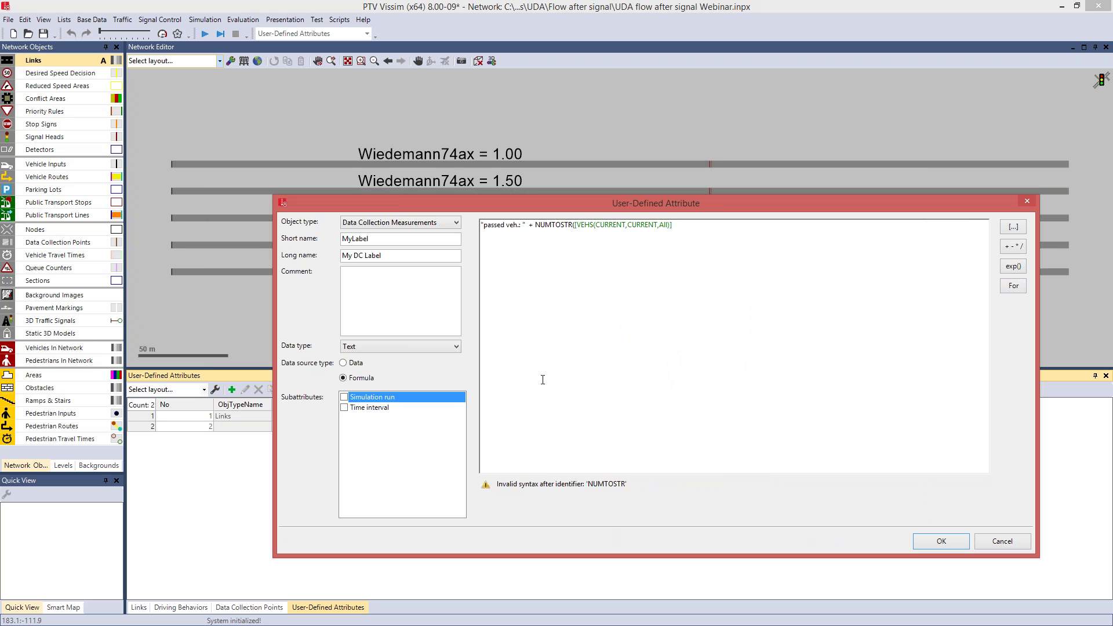
{"action": "key", "text": "End"}
{"action": "type", "text": ")"}
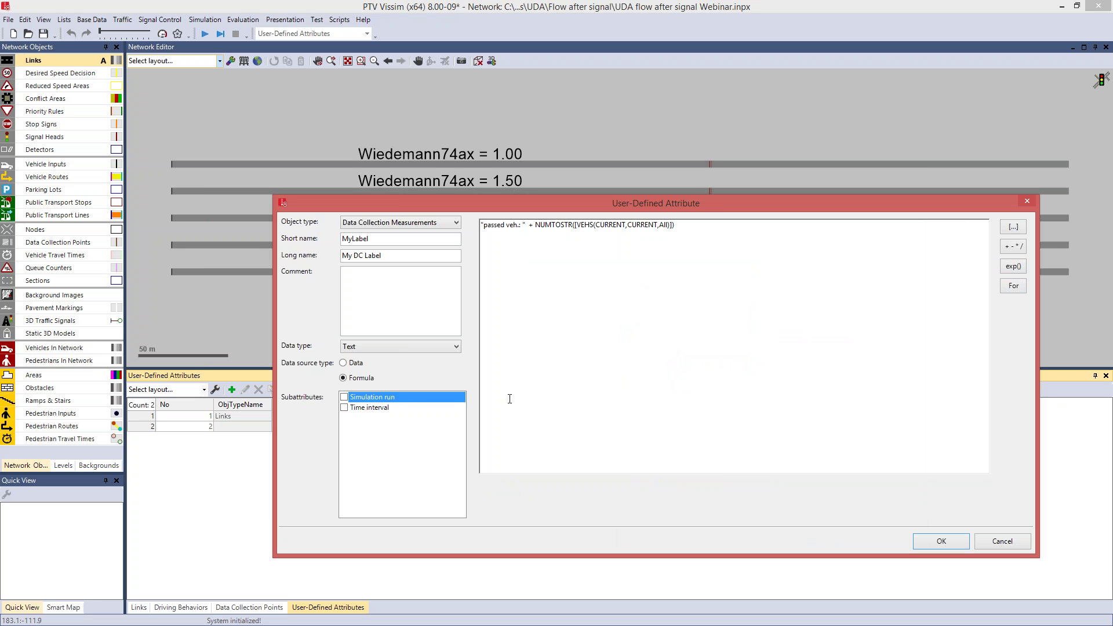
Step: Append the text " avg number veh.: " to the formula, with a + concatenation operator before and after it
{"action": "left_click", "coordinate": [1016, 247]}
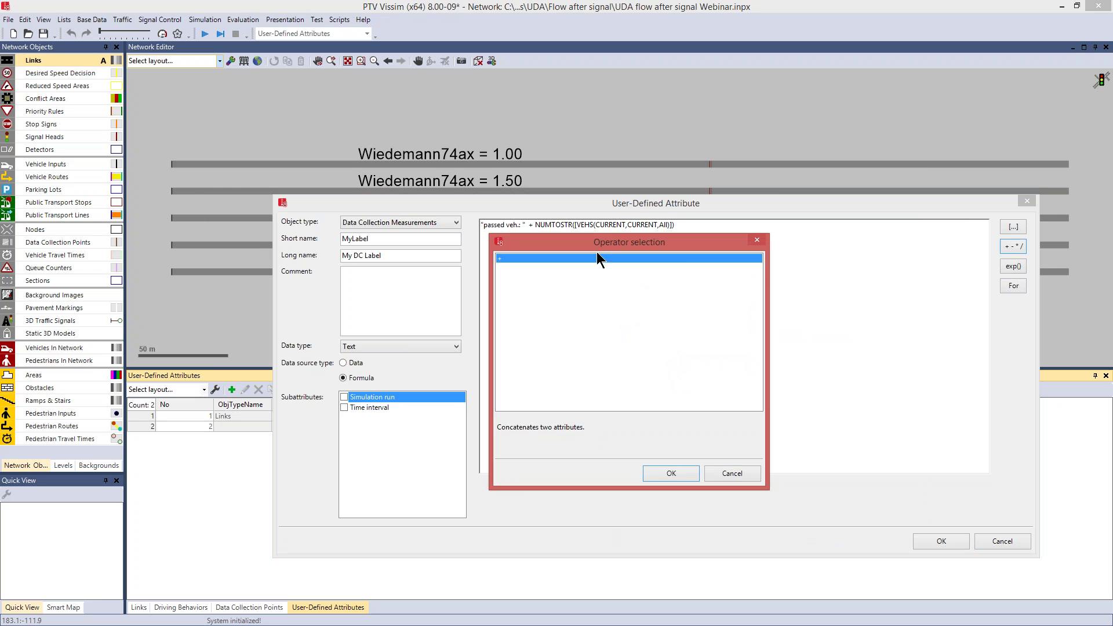
{"action": "left_click", "coordinate": [671, 474]}
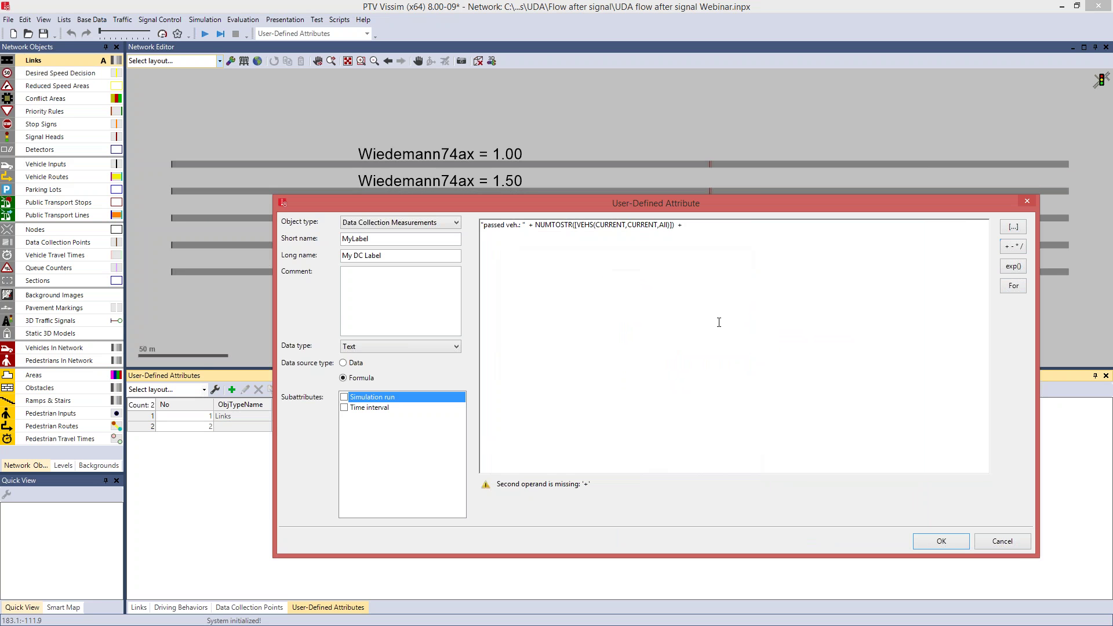
{"action": "type", "text": "\"\""}
{"action": "type", "text": "avg"}
{"action": "type", "text": " number"}
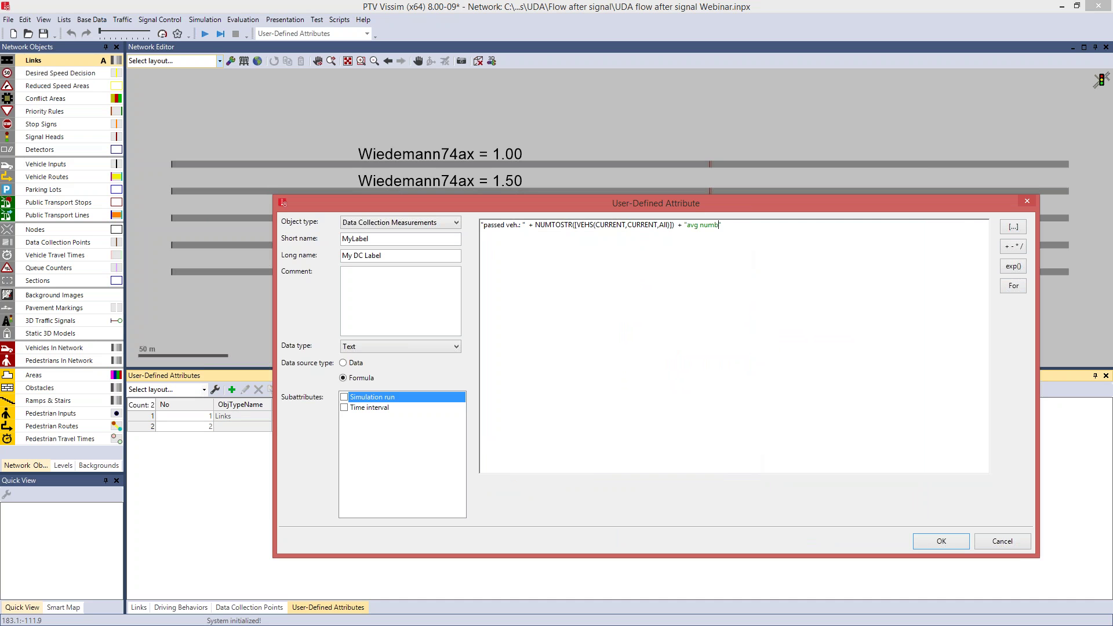
{"action": "type", "text": " veh.:"}
{"action": "left_click", "coordinate": [1016, 246]}
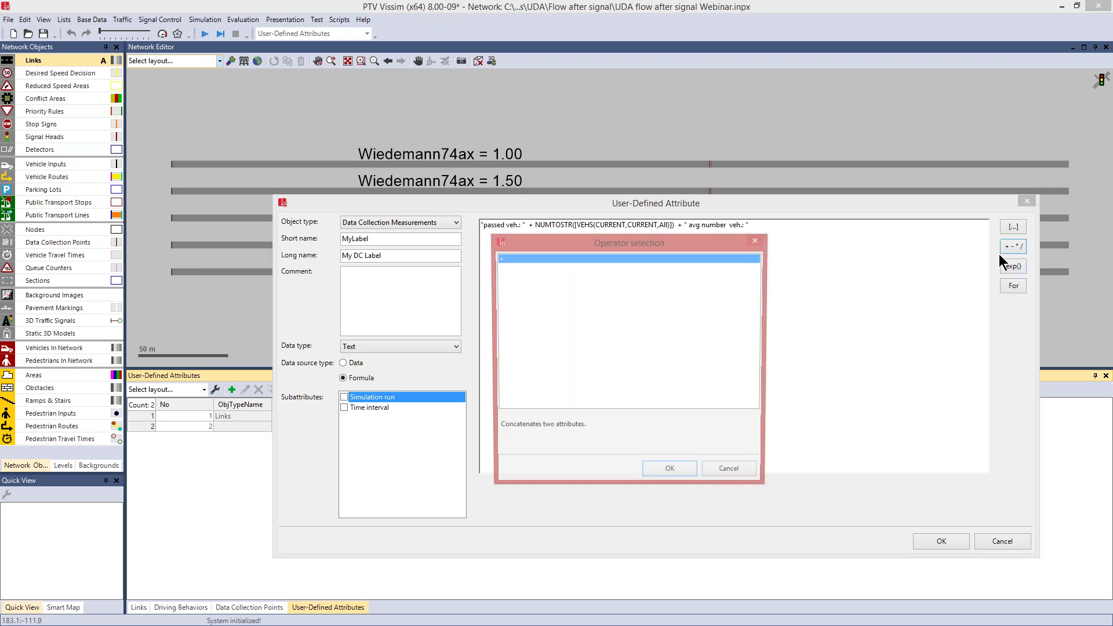
{"action": "left_click", "coordinate": [671, 474]}
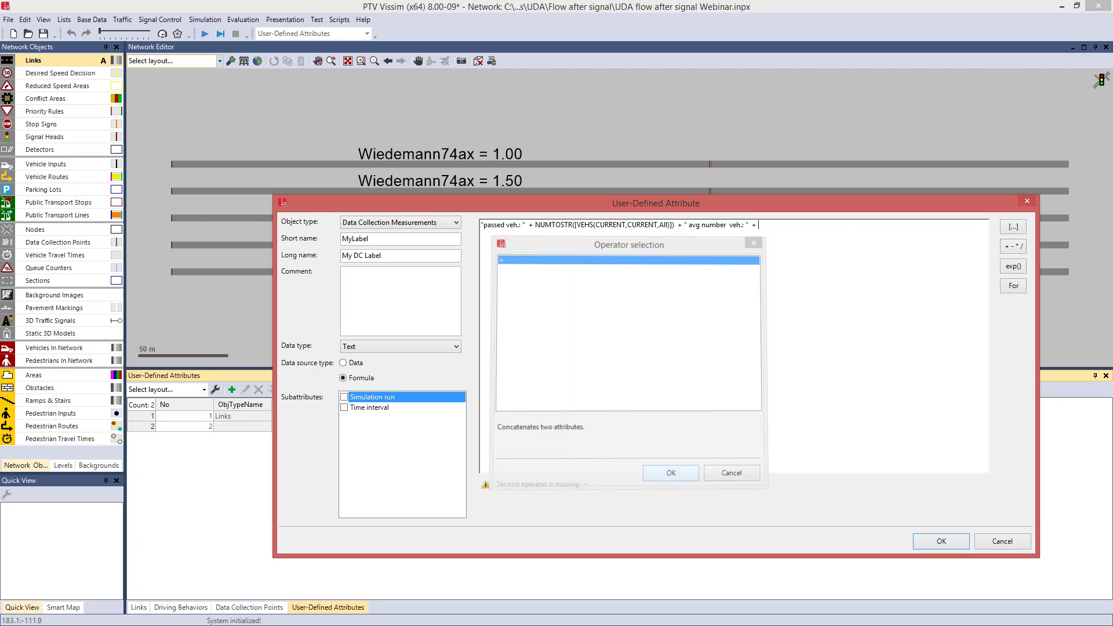
Step: Append the Vehicles attribute for Current run x Average x All types to the formula
{"action": "left_click", "coordinate": [1012, 227]}
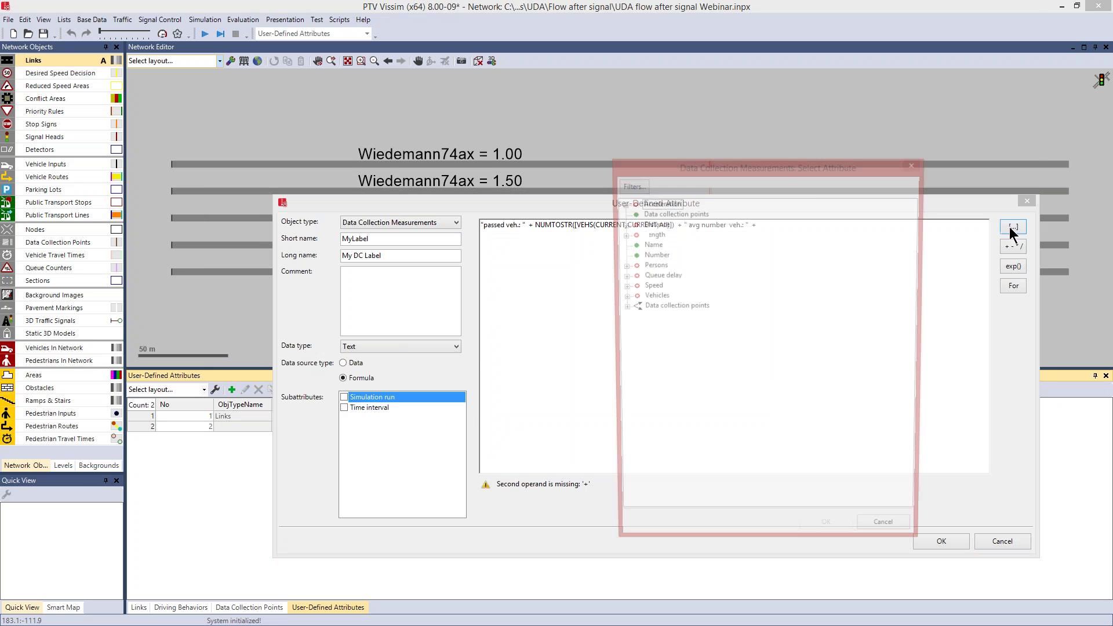
{"action": "left_click", "coordinate": [621, 297]}
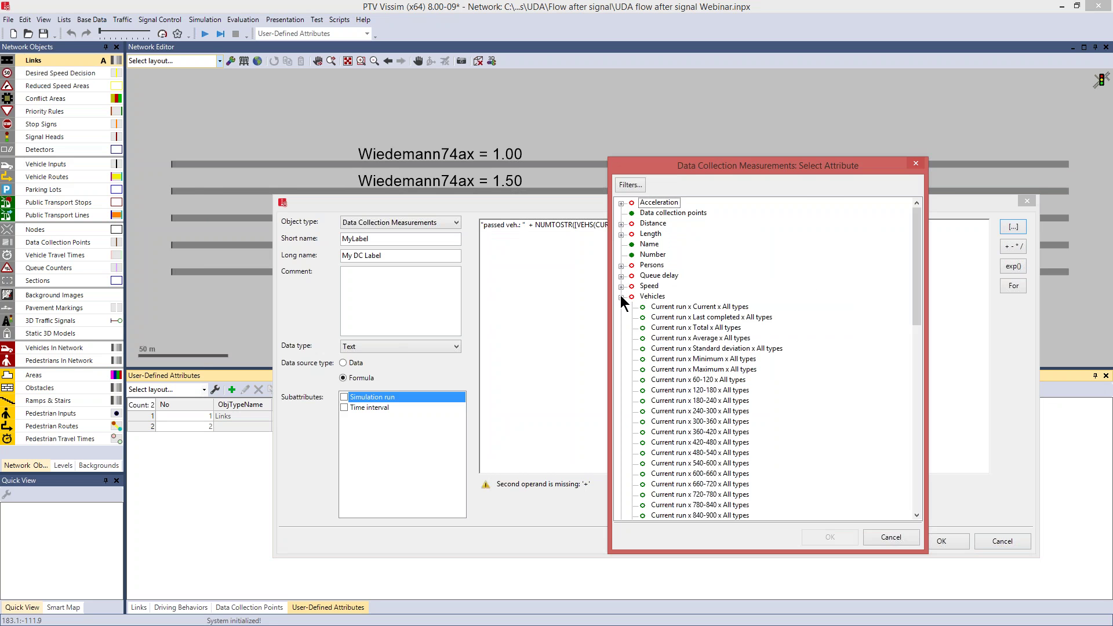
{"action": "left_click", "coordinate": [687, 337]}
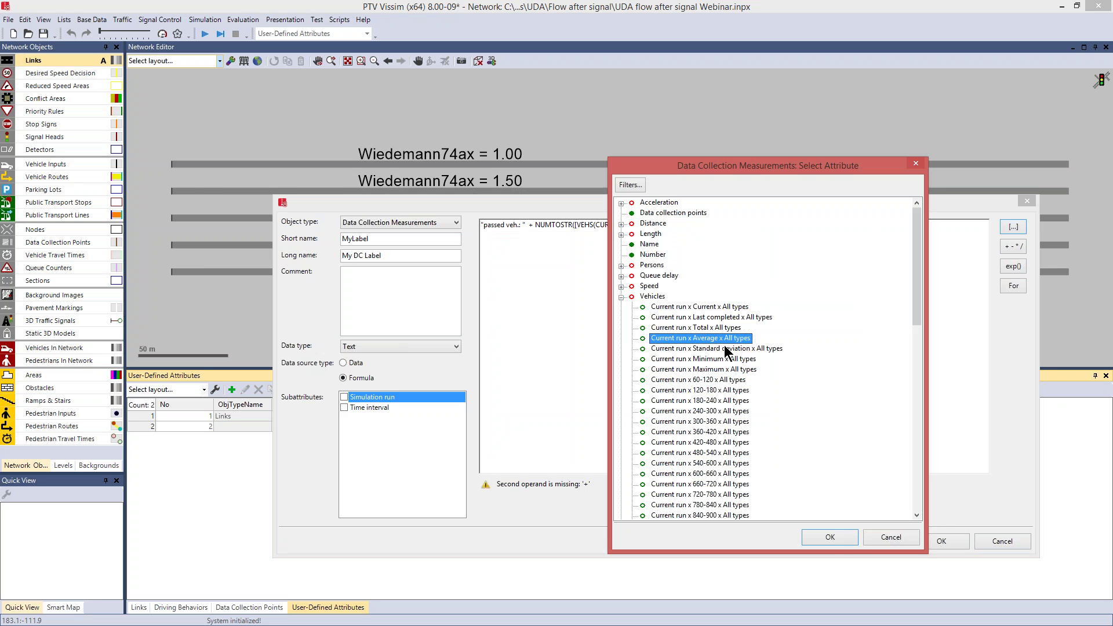
{"action": "left_click", "coordinate": [854, 537]}
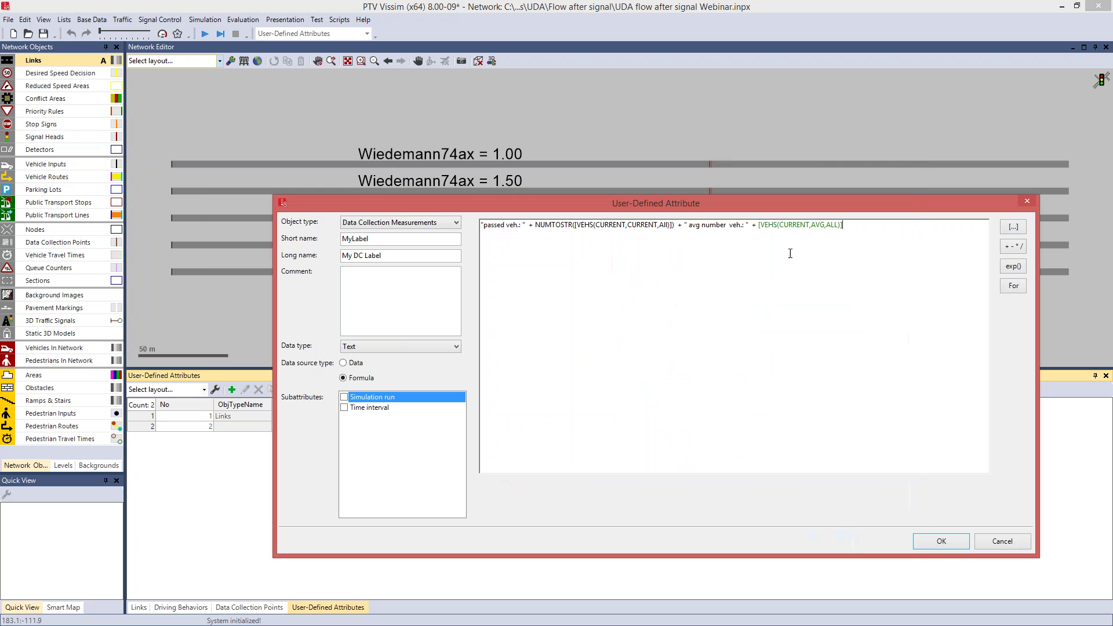
Step: Wrap the average Vehicles attribute in the NumberInString function and accept the user-defined attribute
{"action": "left_click", "coordinate": [759, 225]}
{"action": "left_click", "coordinate": [1013, 266]}
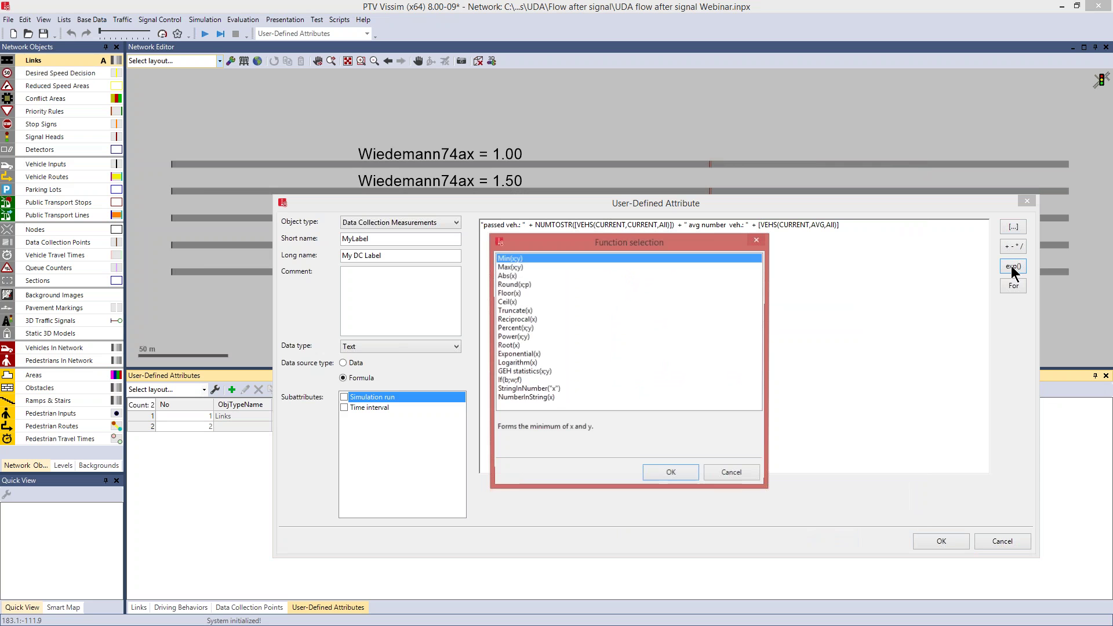
{"action": "left_click", "coordinate": [550, 398]}
{"action": "left_click", "coordinate": [671, 474]}
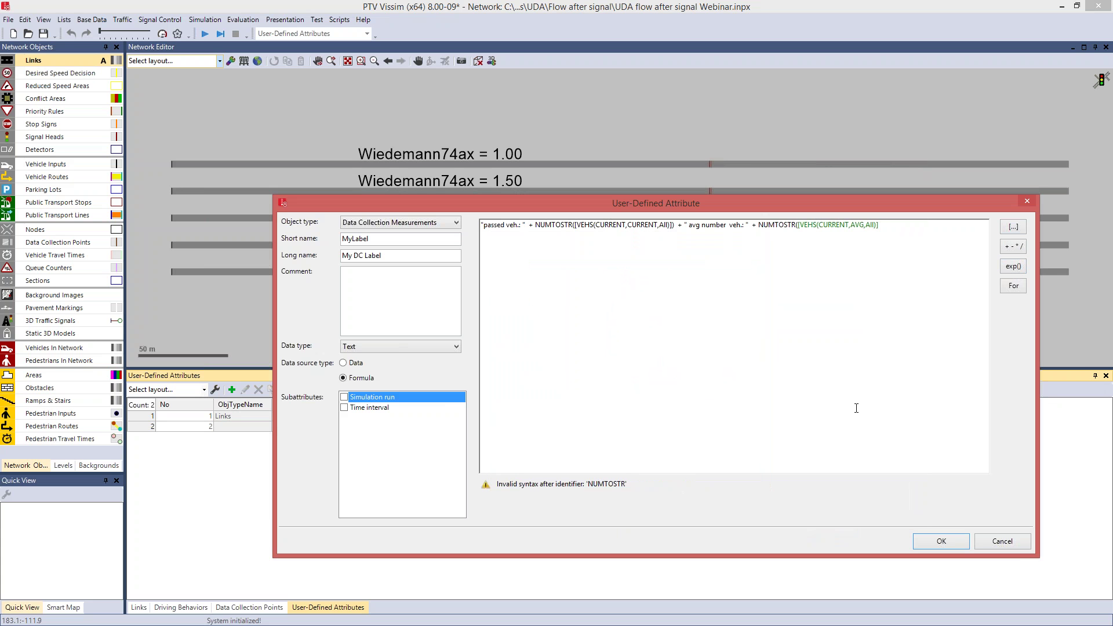
{"action": "type", "text": ")"}
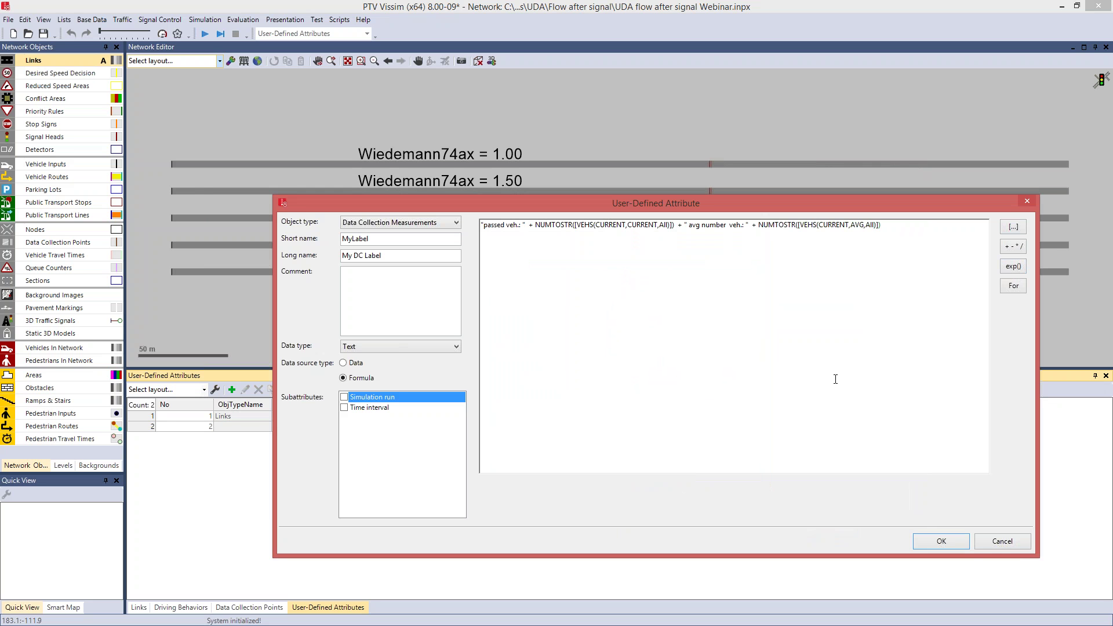
{"action": "left_click", "coordinate": [951, 542]}
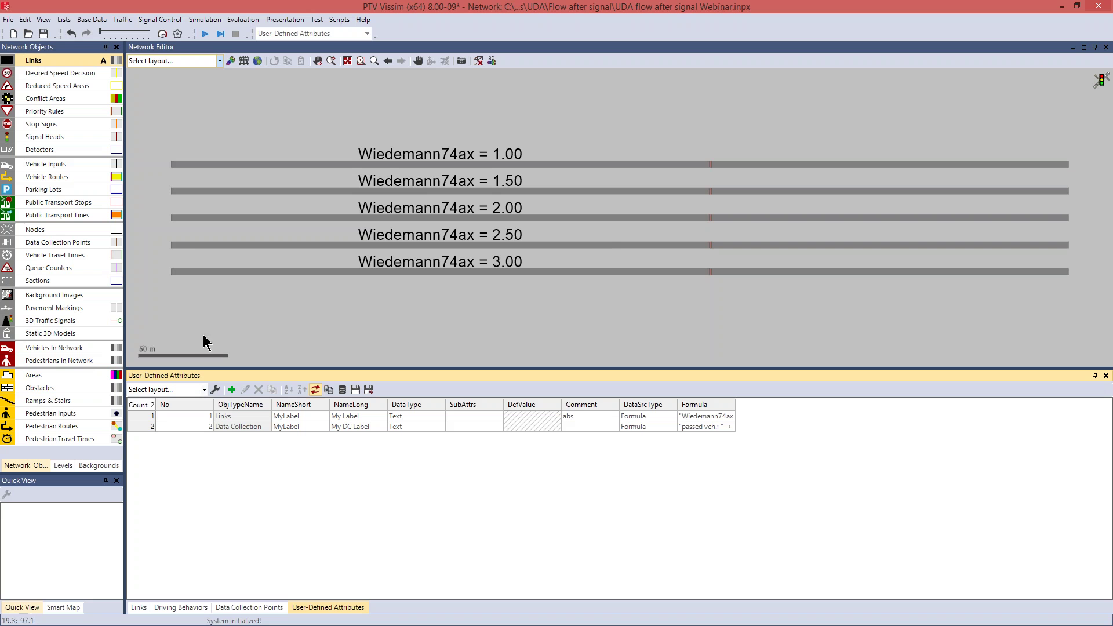
Step: Show labels for Data Collection Points using the Max of My DC Label from the data collection measurements
{"action": "left_click", "coordinate": [115, 247]}
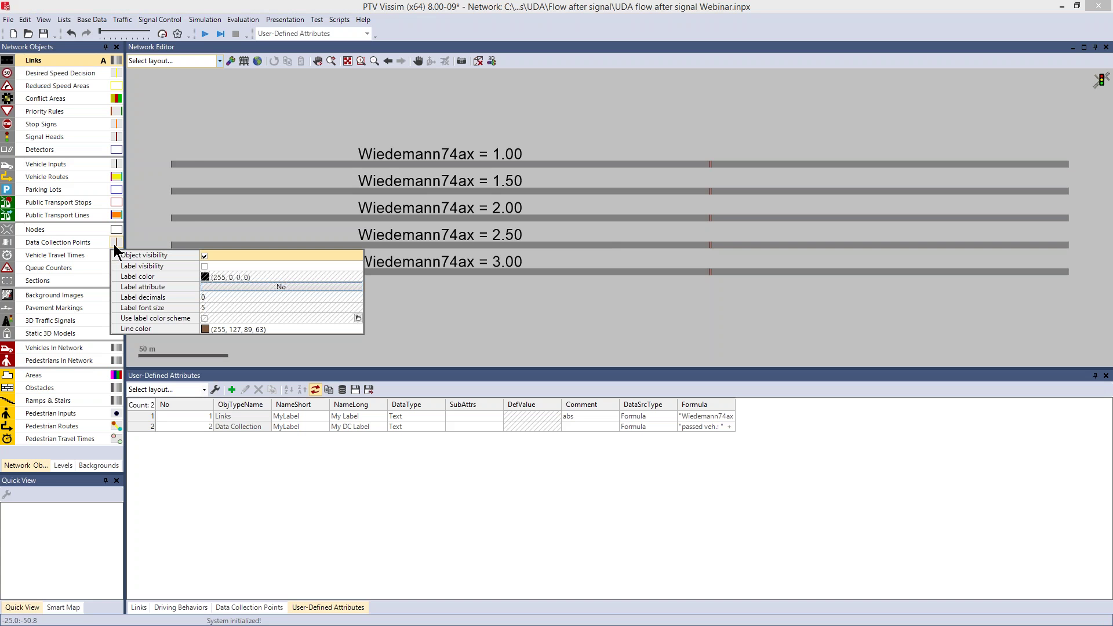
{"action": "left_click", "coordinate": [204, 266]}
{"action": "left_click", "coordinate": [210, 286]}
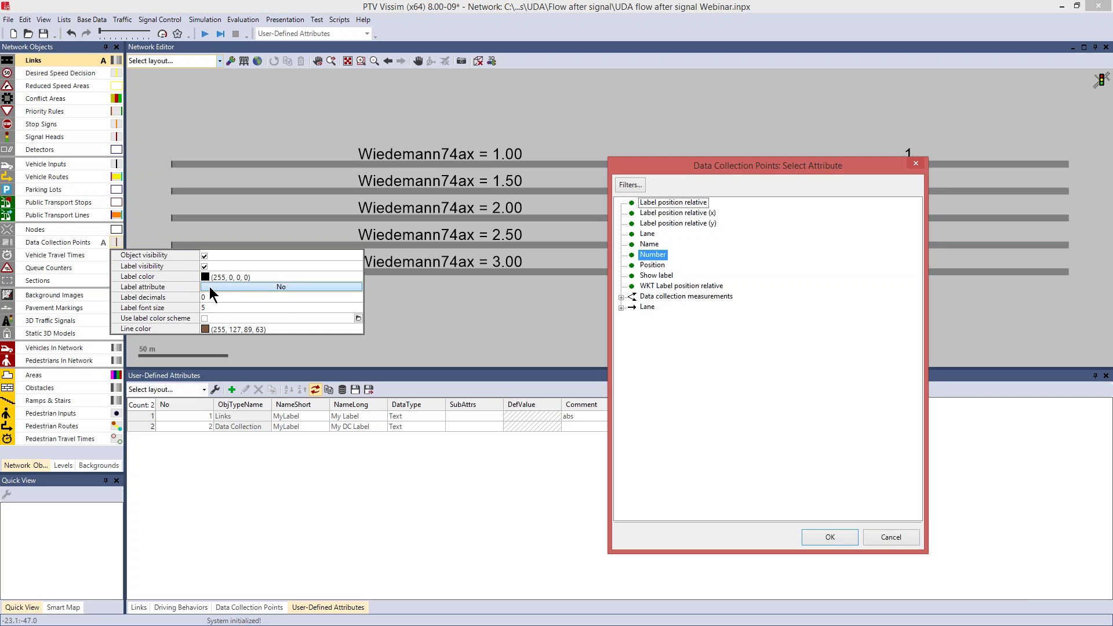
{"action": "left_click", "coordinate": [620, 298]}
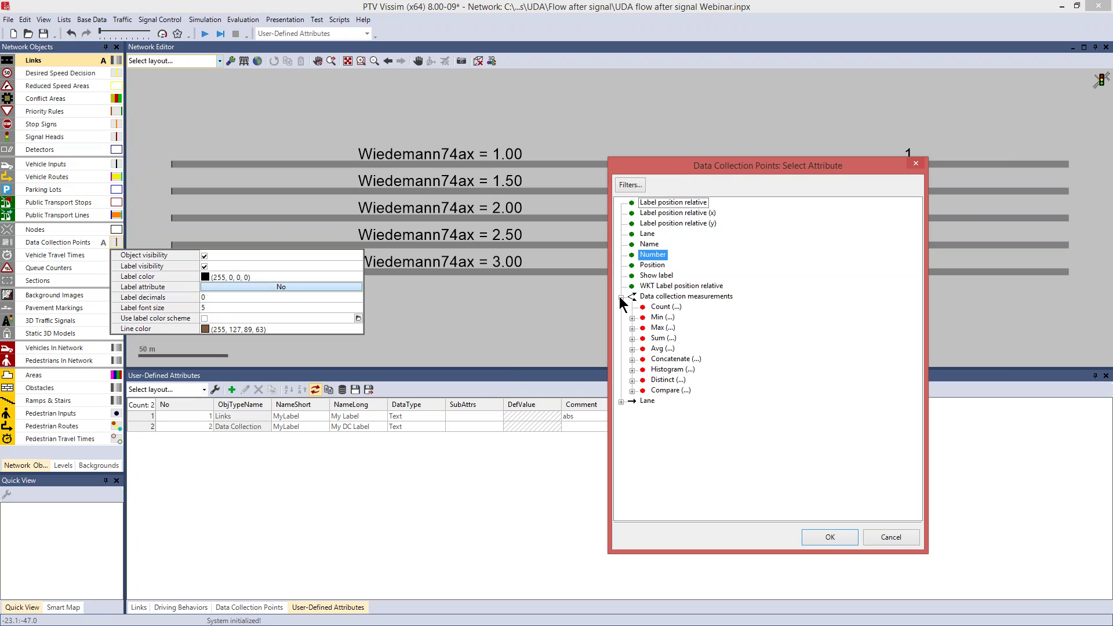
{"action": "left_click", "coordinate": [632, 329]}
{"action": "left_click", "coordinate": [693, 381]}
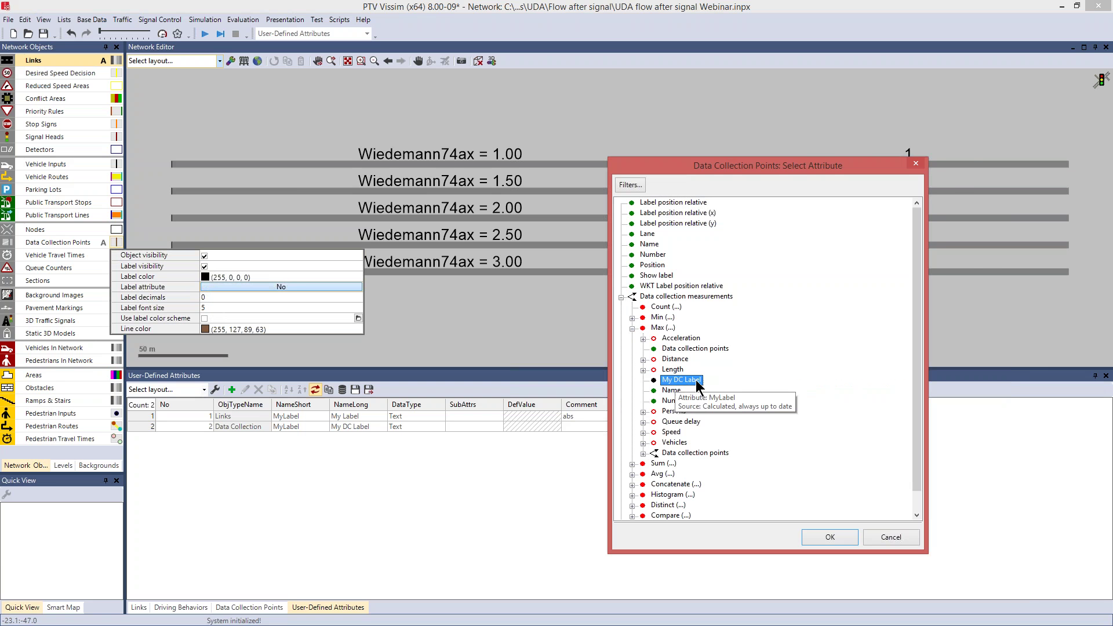
{"action": "left_click", "coordinate": [841, 533]}
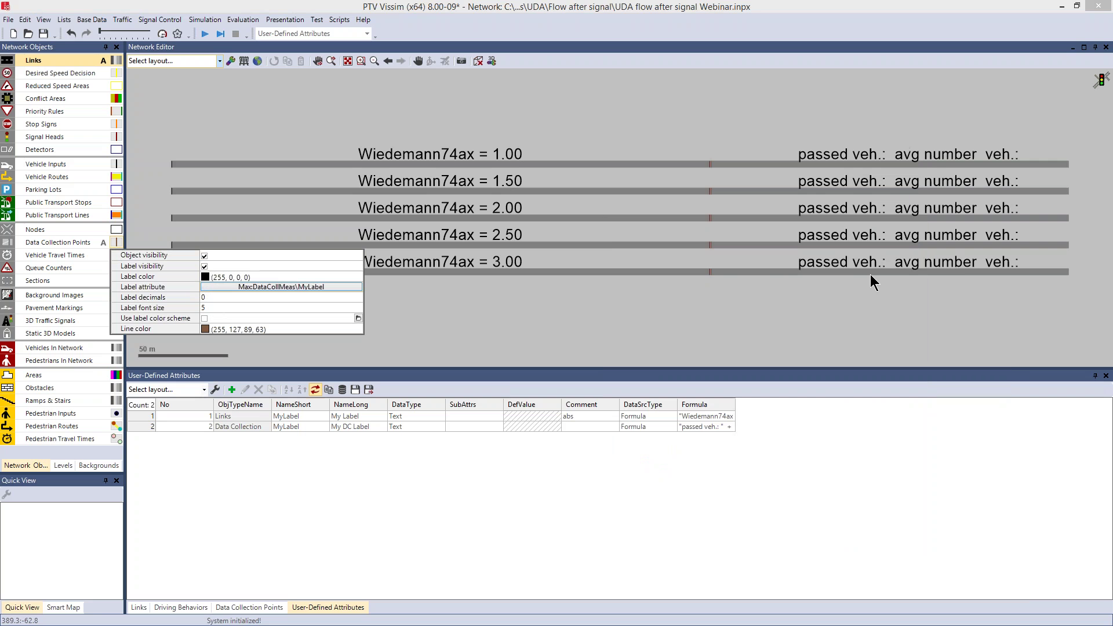
{"action": "left_click", "coordinate": [820, 315]}
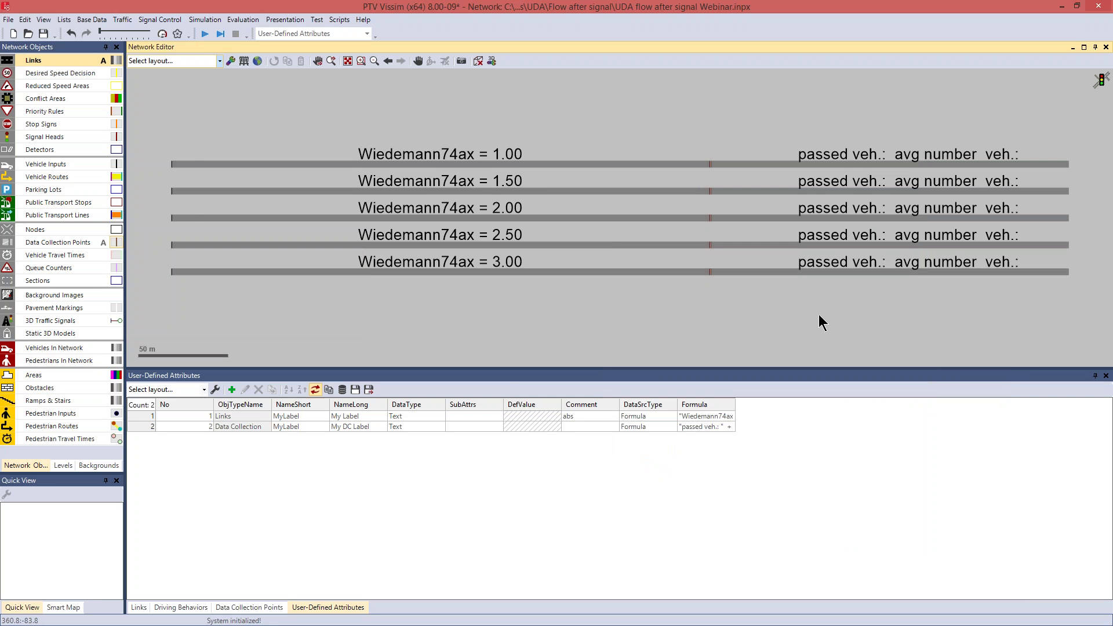
Step: Run the simulation without saving the network changes, speeding it up with Quick Mode before stopping it
{"action": "left_click", "coordinate": [205, 34]}
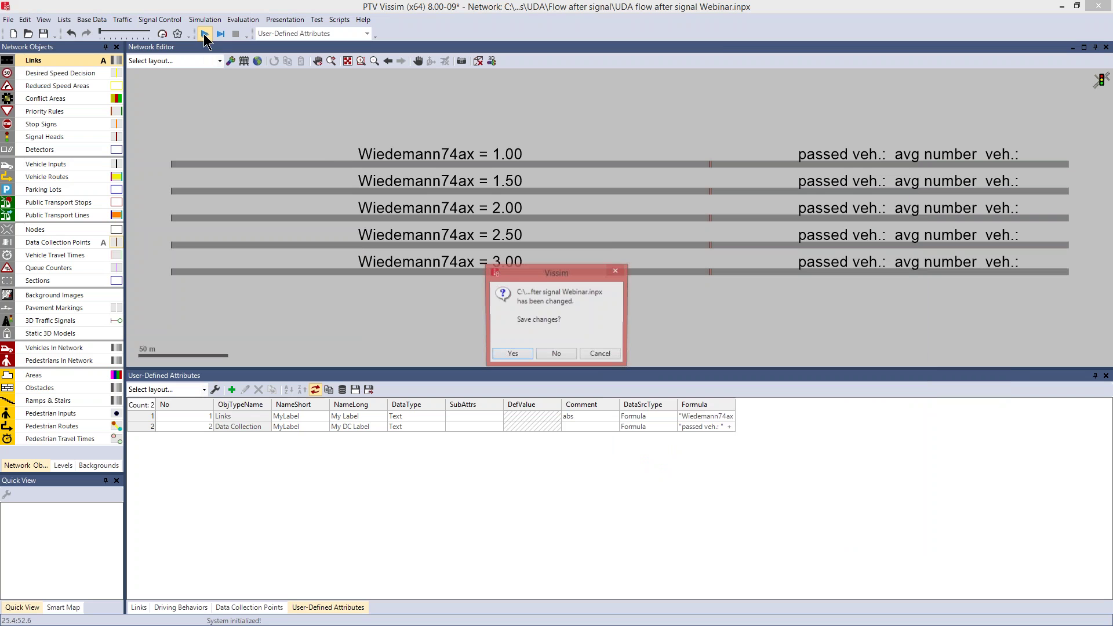
{"action": "left_click", "coordinate": [549, 355]}
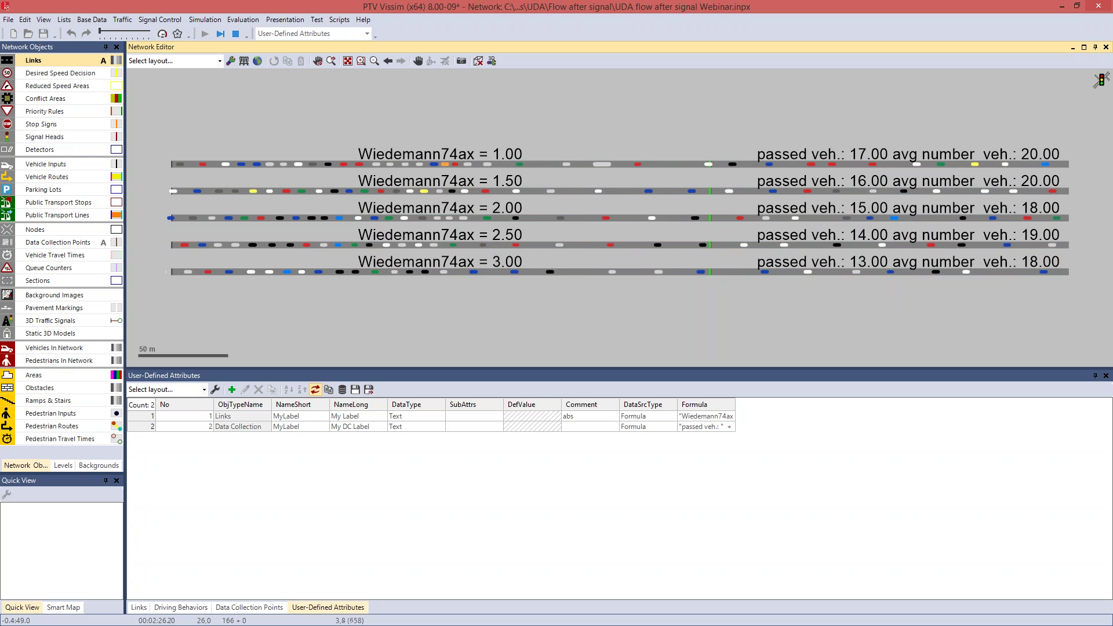
{"action": "left_click", "coordinate": [162, 33]}
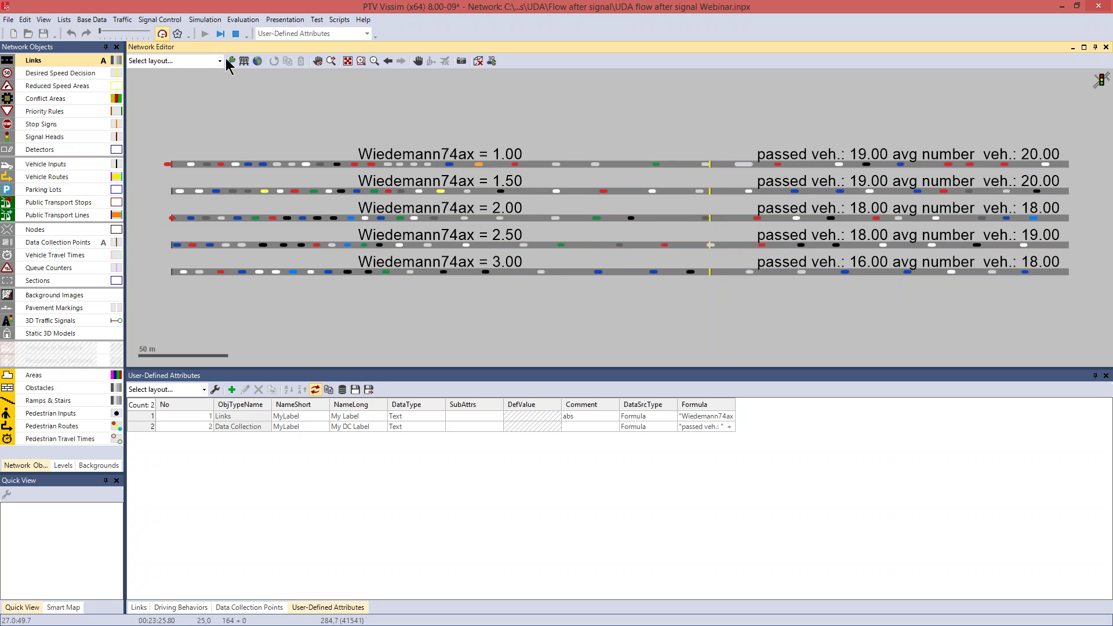
{"action": "left_click", "coordinate": [236, 36]}
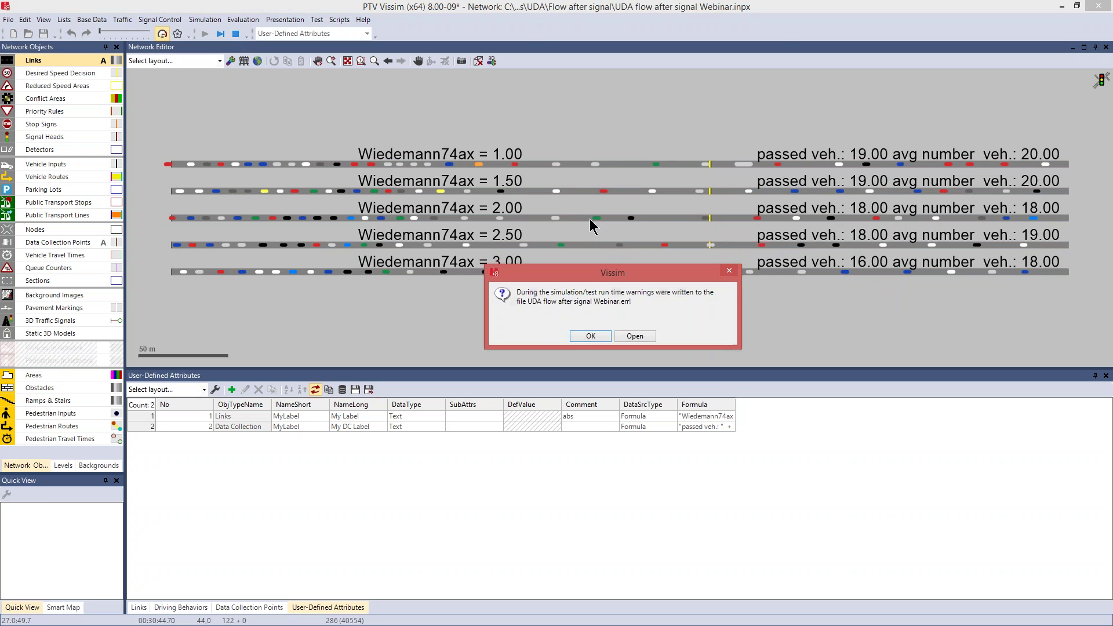
{"action": "left_click", "coordinate": [592, 336]}
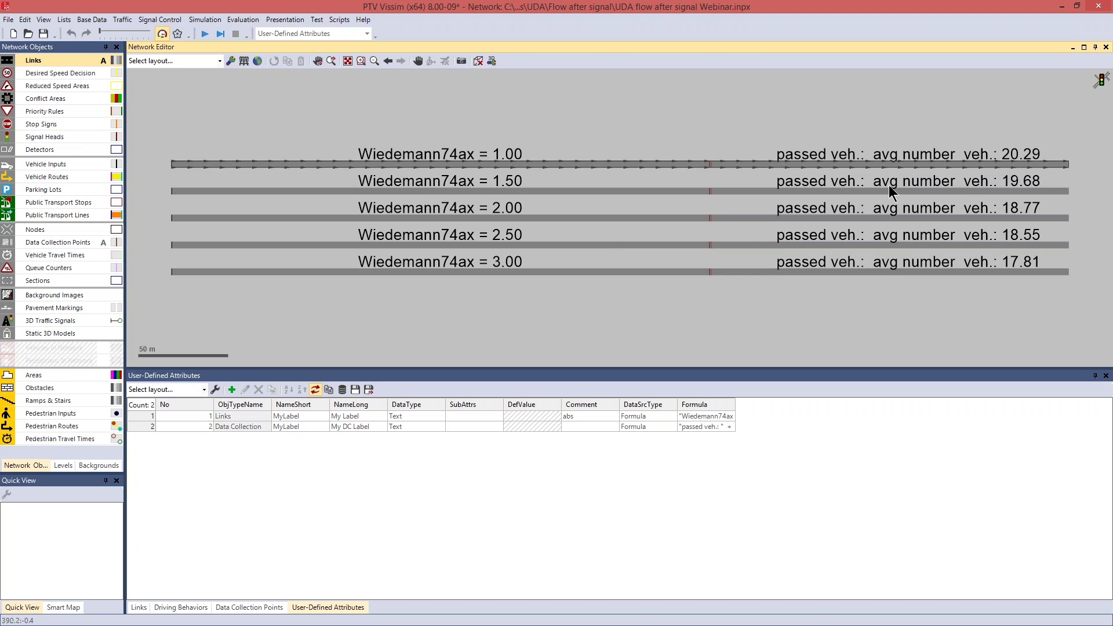
Step: Check the data collection time range and interval in the evaluation configuration's result attributes
{"action": "left_click", "coordinate": [243, 19]}
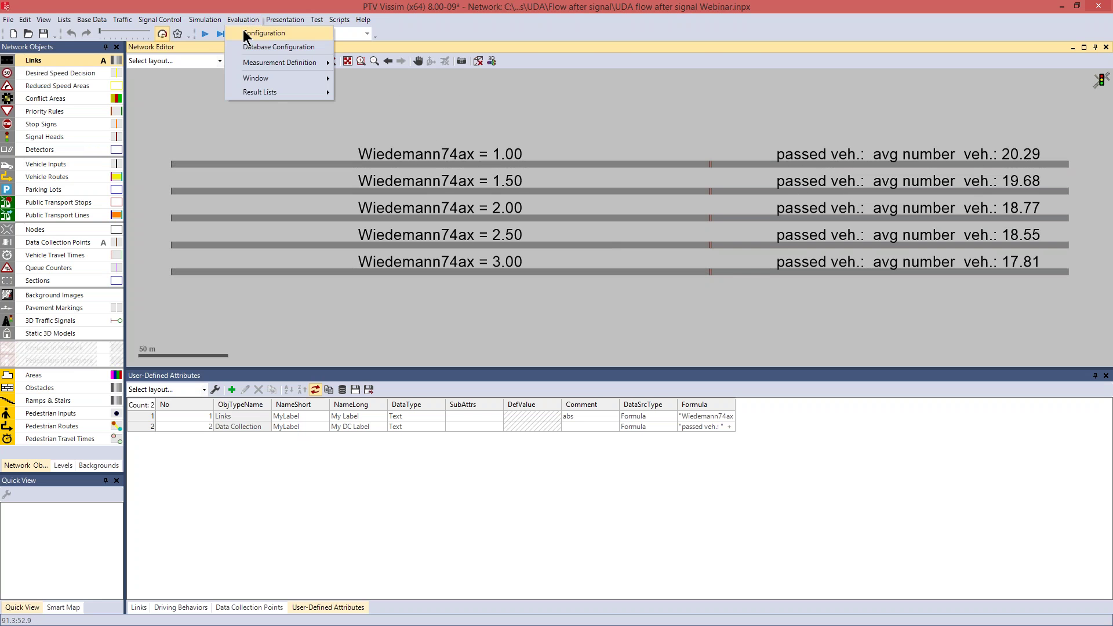
{"action": "left_click", "coordinate": [245, 34]}
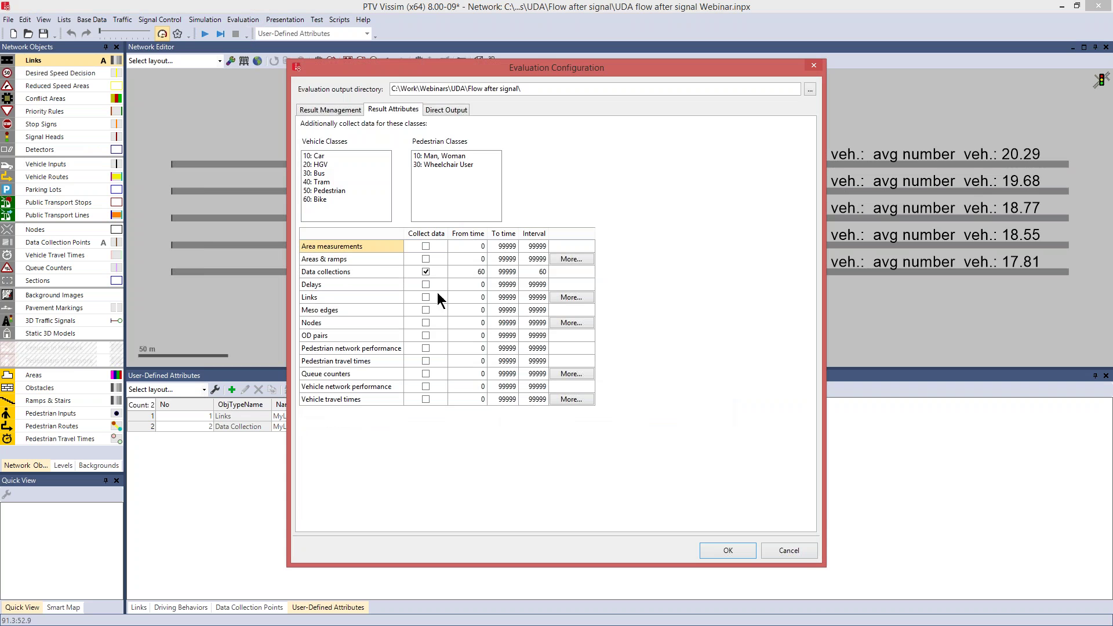
{"action": "left_click", "coordinate": [800, 555]}
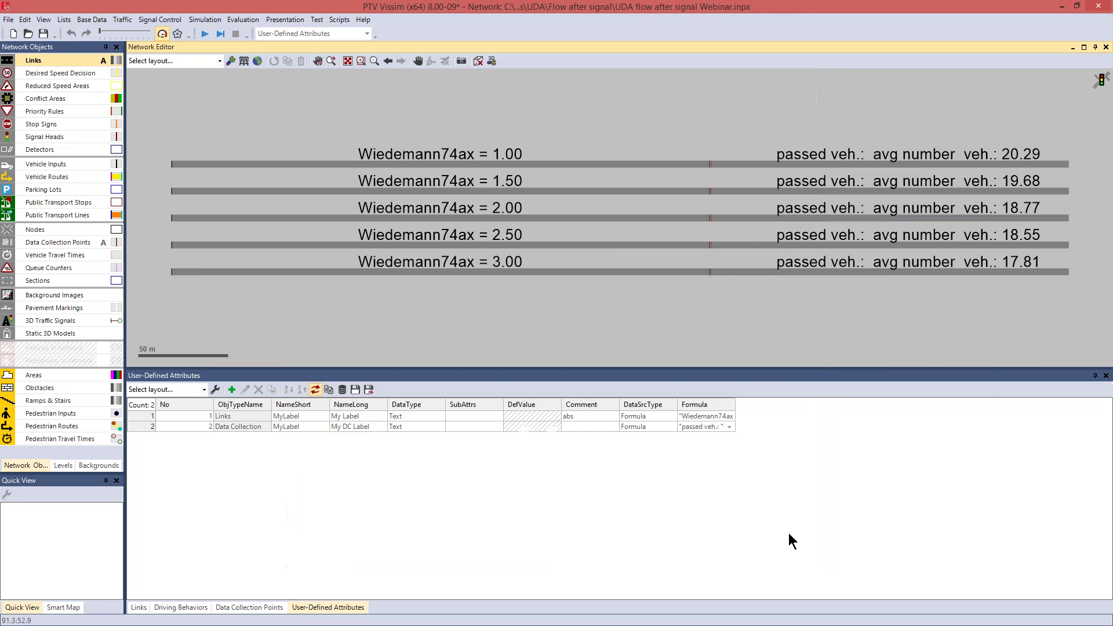
{"action": "key", "text": "alt+Tab"}
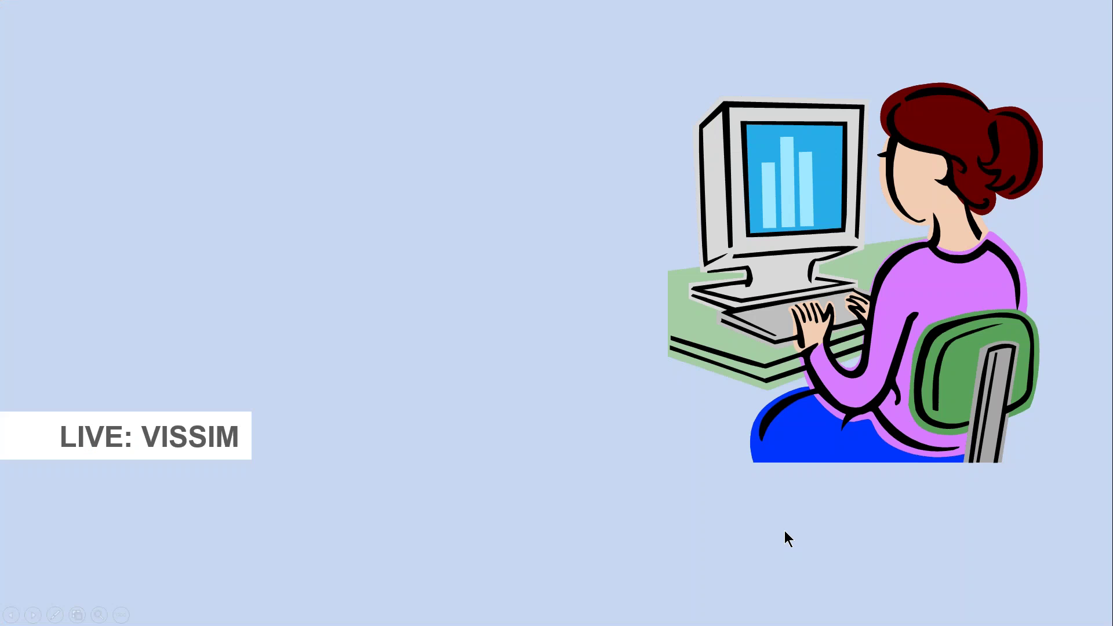
{"action": "key", "text": "Right"}
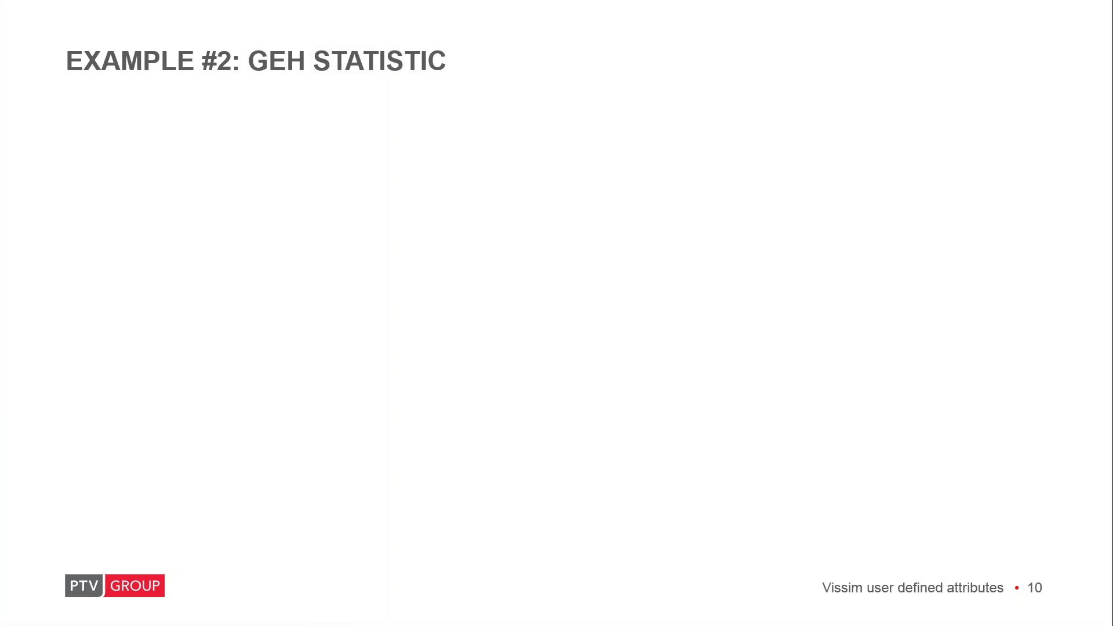
{"action": "key", "text": "Right"}
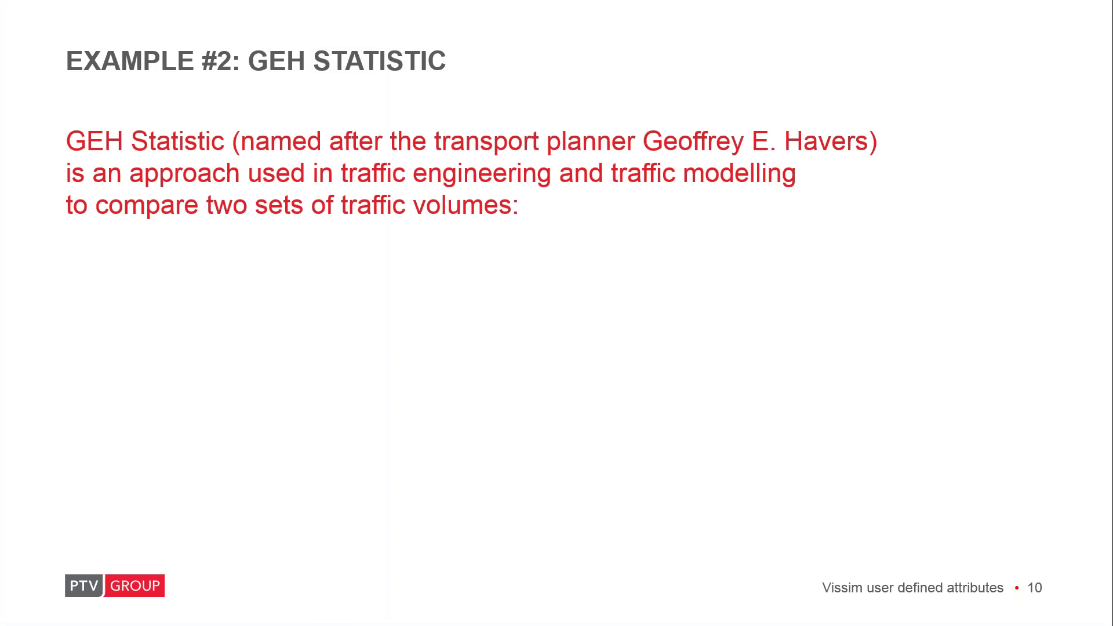
{"action": "key", "text": "Right"}
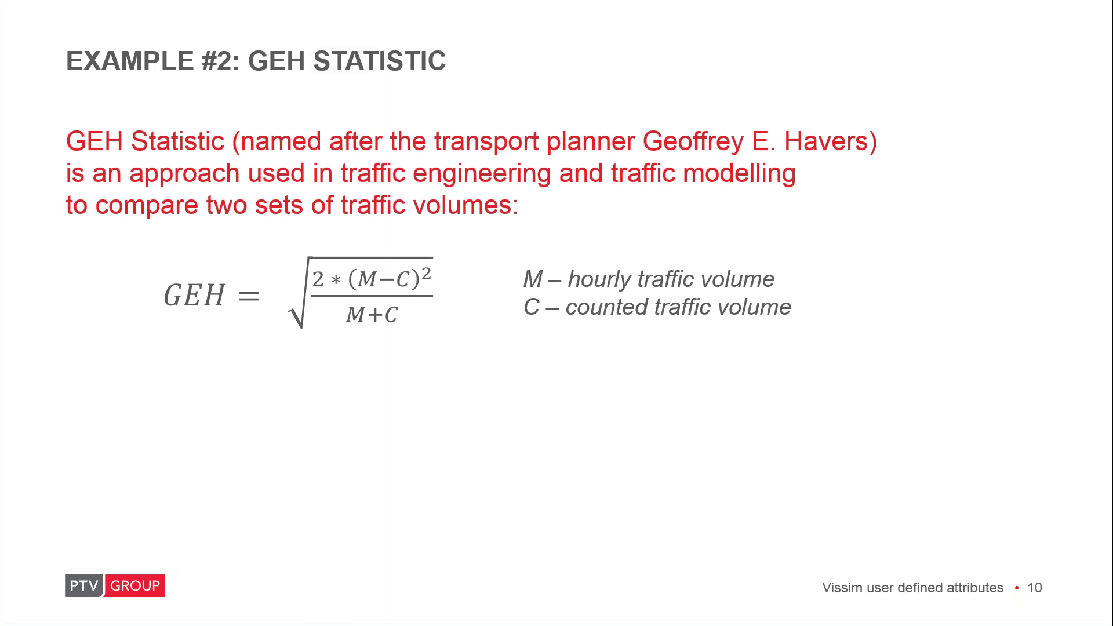
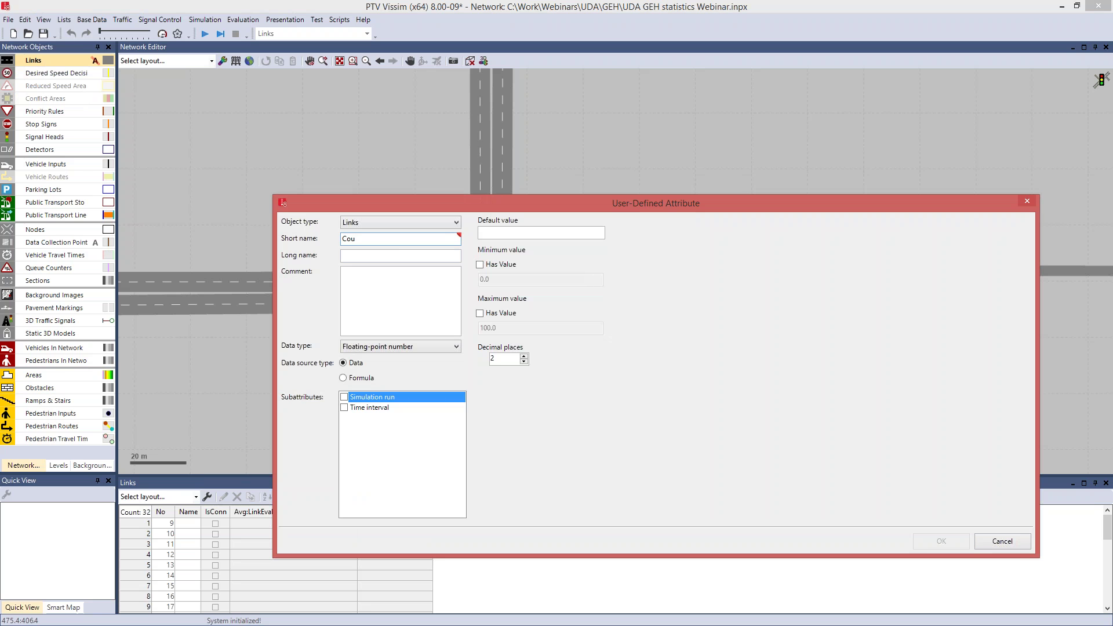
Step: Give the new user-defined link attribute the short name CoutedData and the long name Couted Data
{"action": "type", "text": "edData"}
{"action": "left_click", "coordinate": [414, 260]}
{"action": "left_click", "coordinate": [366, 256]}
{"action": "left_click", "coordinate": [405, 314]}
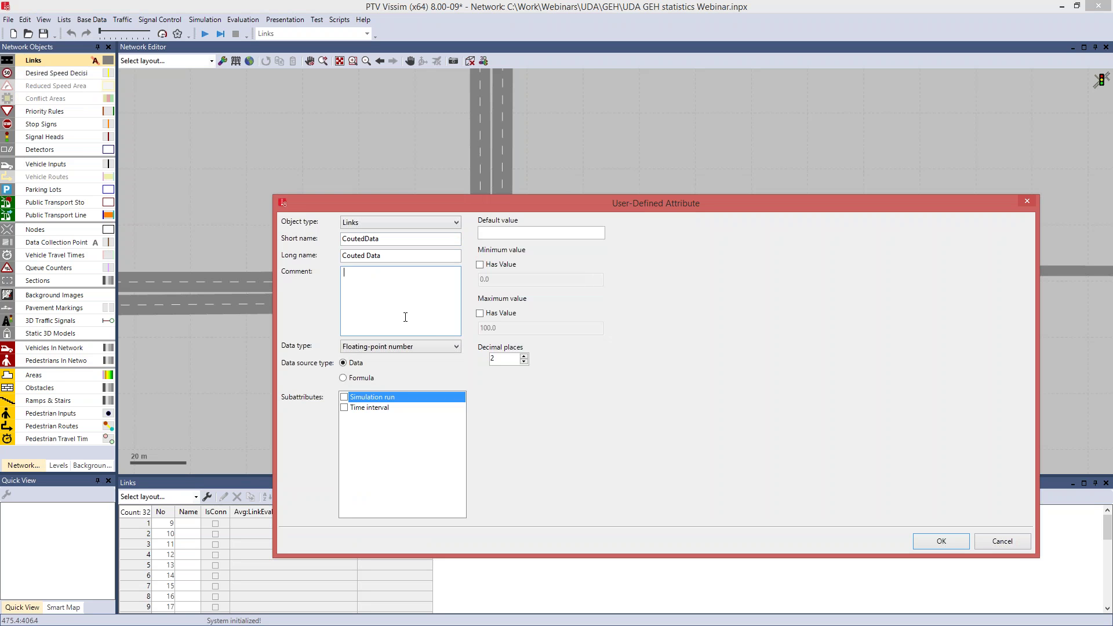
Step: Make the counted-data attribute an integer data attribute with a minimum value of 0 and accept it
{"action": "left_click", "coordinate": [454, 346]}
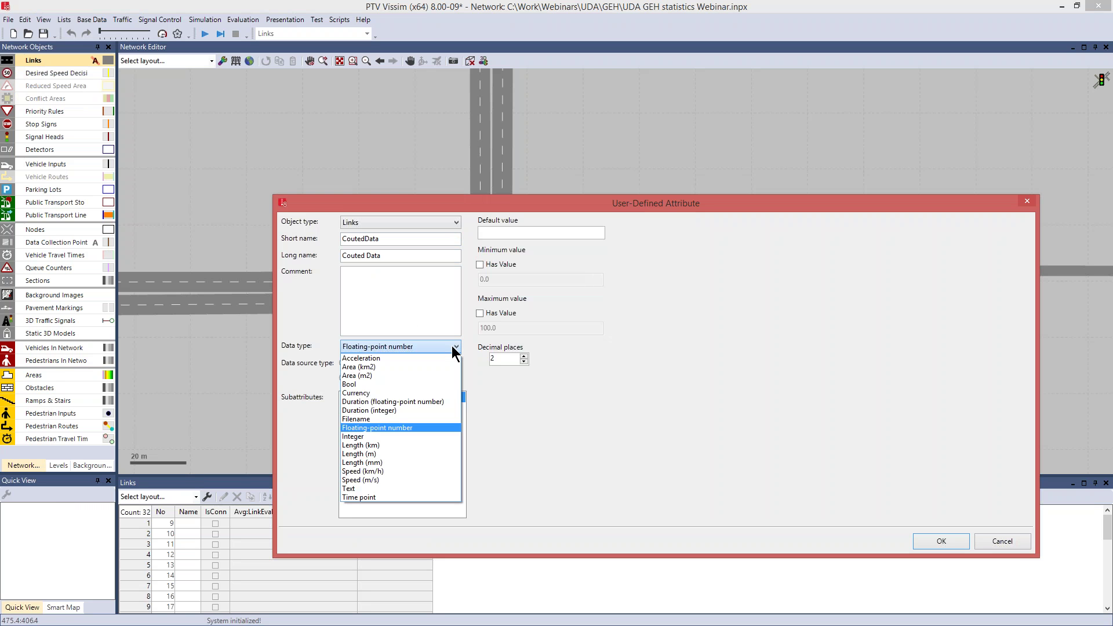
{"action": "left_click", "coordinate": [416, 437]}
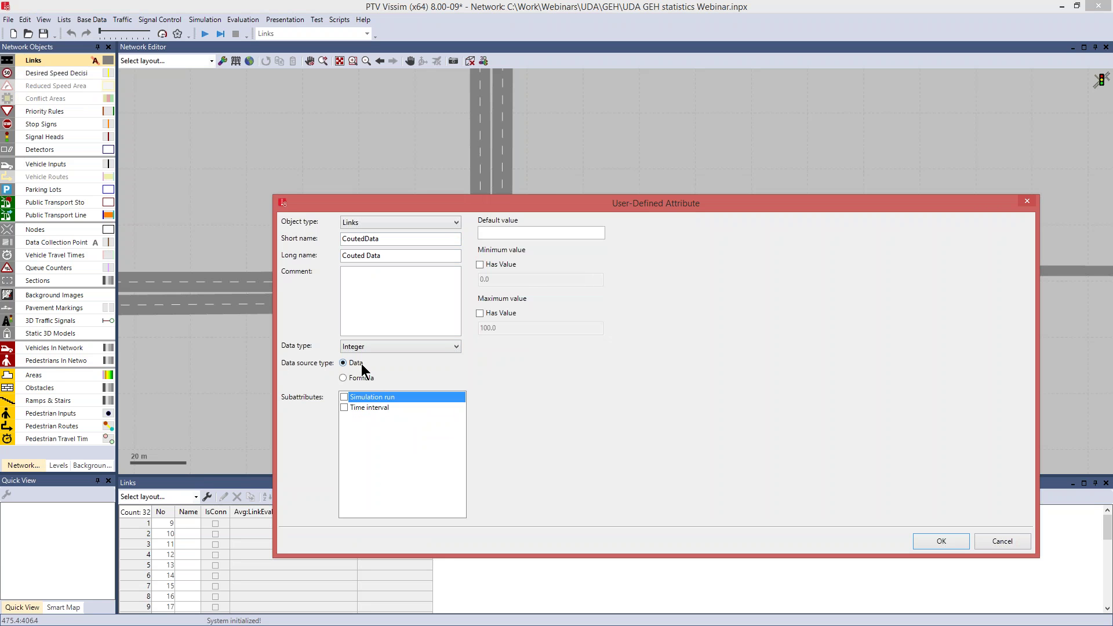
{"action": "left_click", "coordinate": [480, 265]}
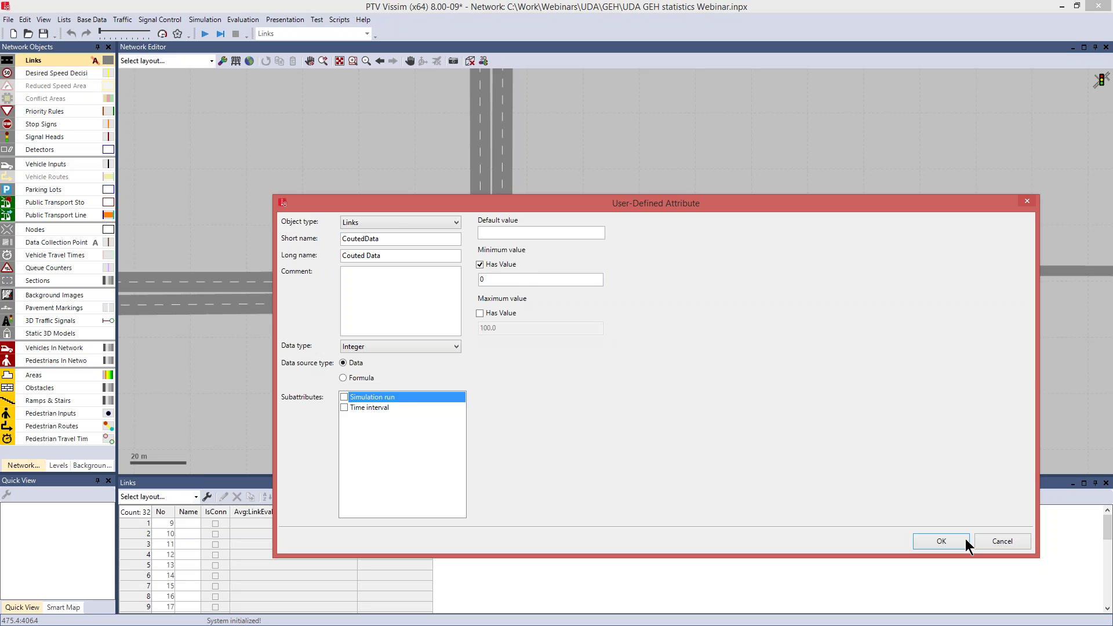
{"action": "left_click", "coordinate": [942, 541]}
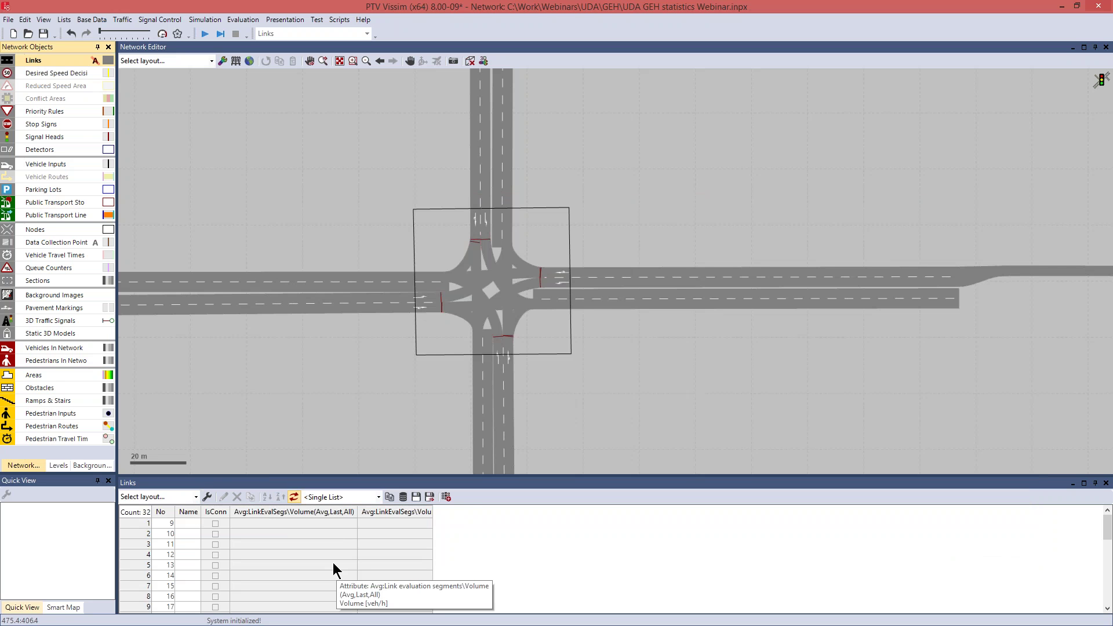
Step: Add the Couted Data attribute as a column in the Links list
{"action": "left_click", "coordinate": [206, 496]}
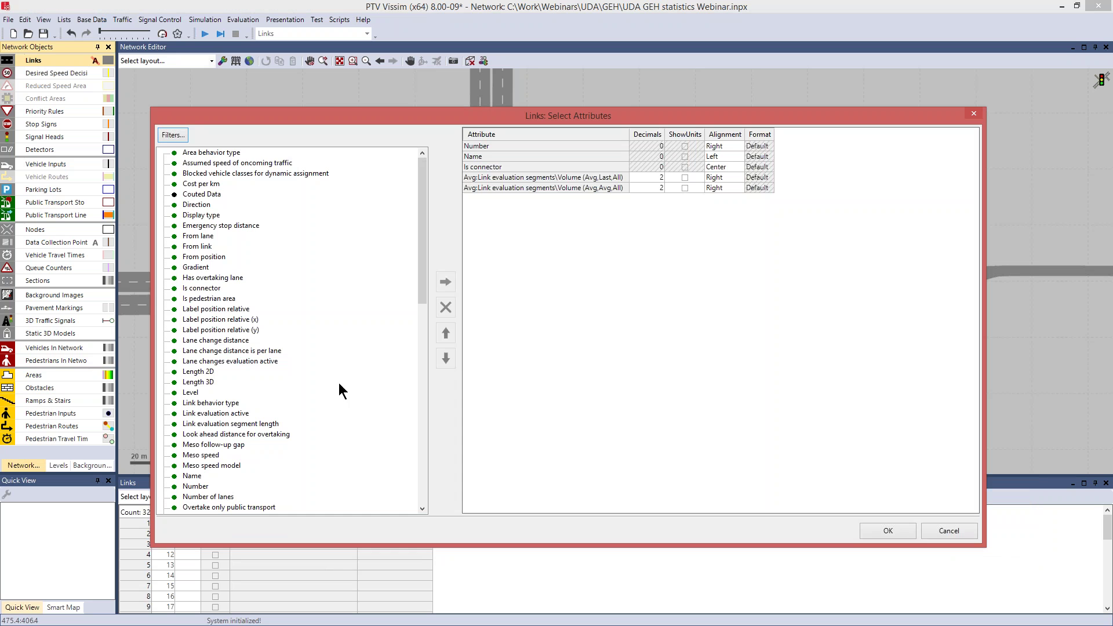
{"action": "left_click", "coordinate": [201, 194]}
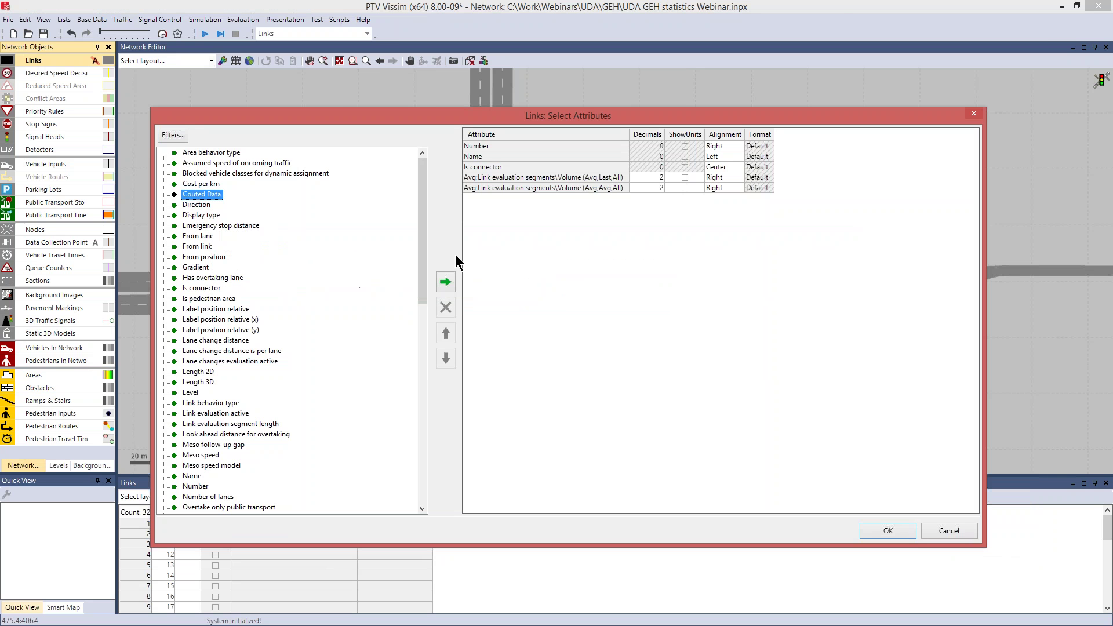
{"action": "left_click", "coordinate": [445, 283]}
{"action": "left_click", "coordinate": [890, 530]}
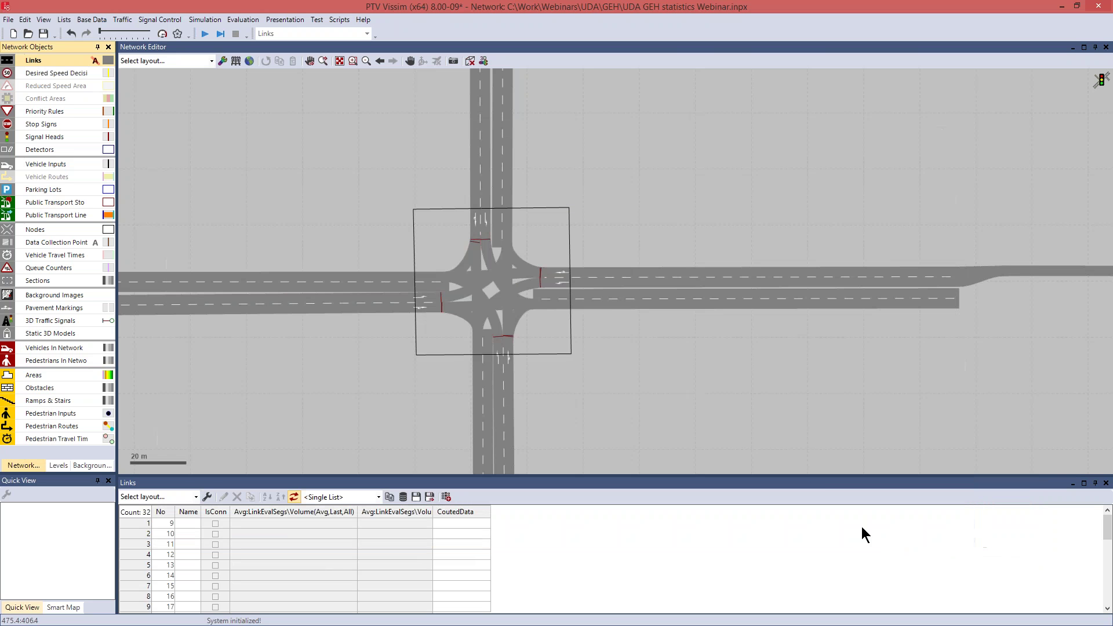
Step: Enlarge the Links list and paste the copied counts into the CoutedData cells of connectors N-W through W-N
{"action": "left_click_drag", "start_coordinate": [810, 478], "coordinate": [809, 301]}
{"action": "left_click_drag", "start_coordinate": [646, 246], "coordinate": [660, 145]}
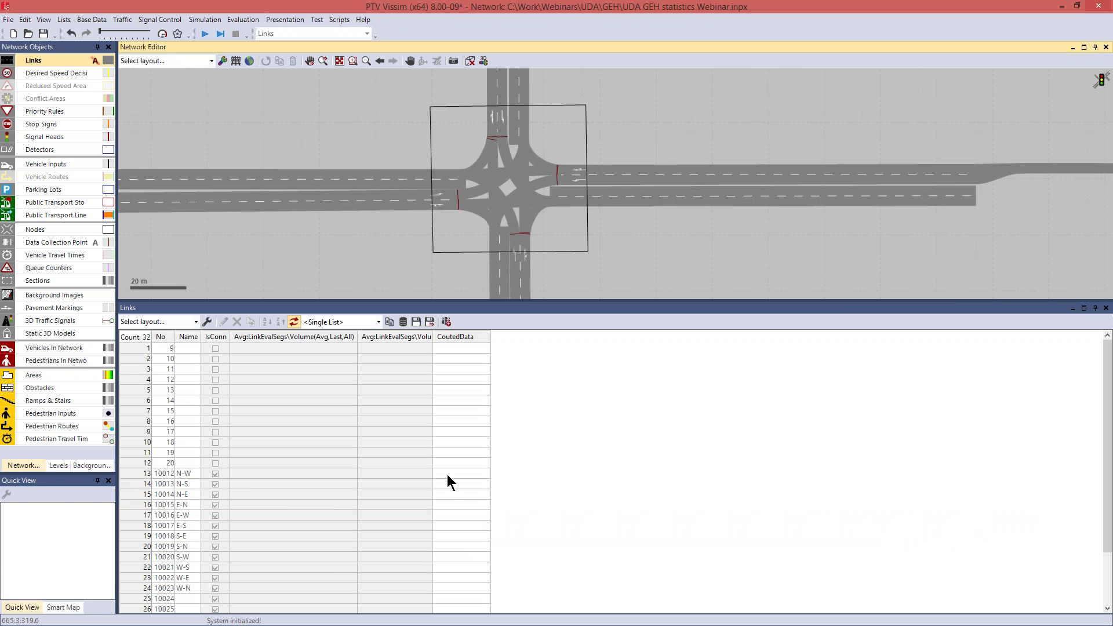
{"action": "left_click_drag", "start_coordinate": [456, 473], "coordinate": [468, 589]}
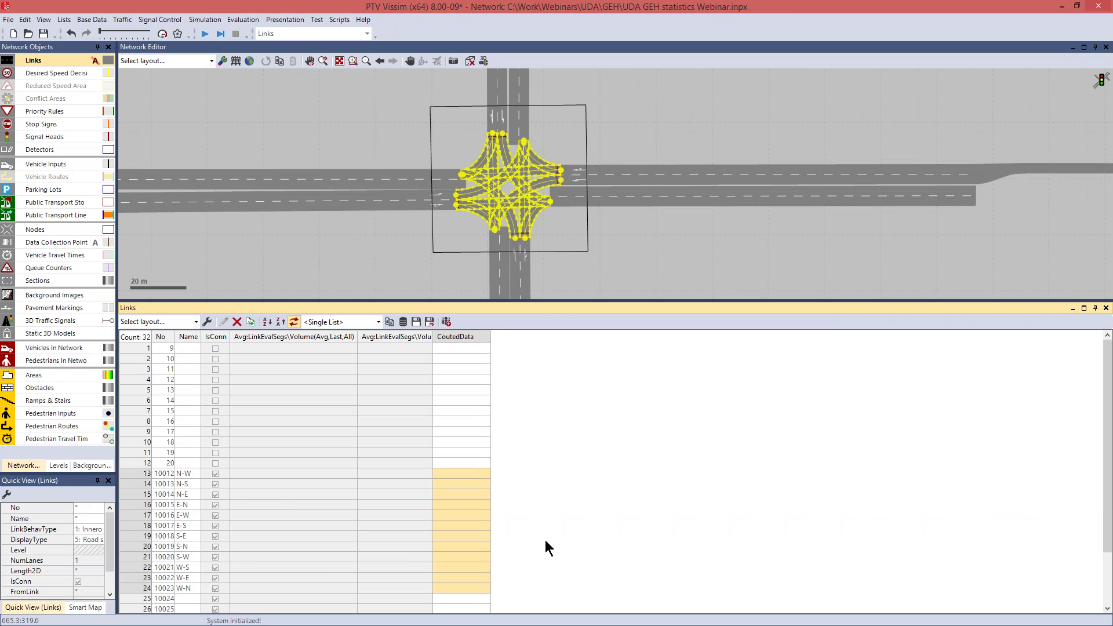
{"action": "key", "text": "ctrl+v"}
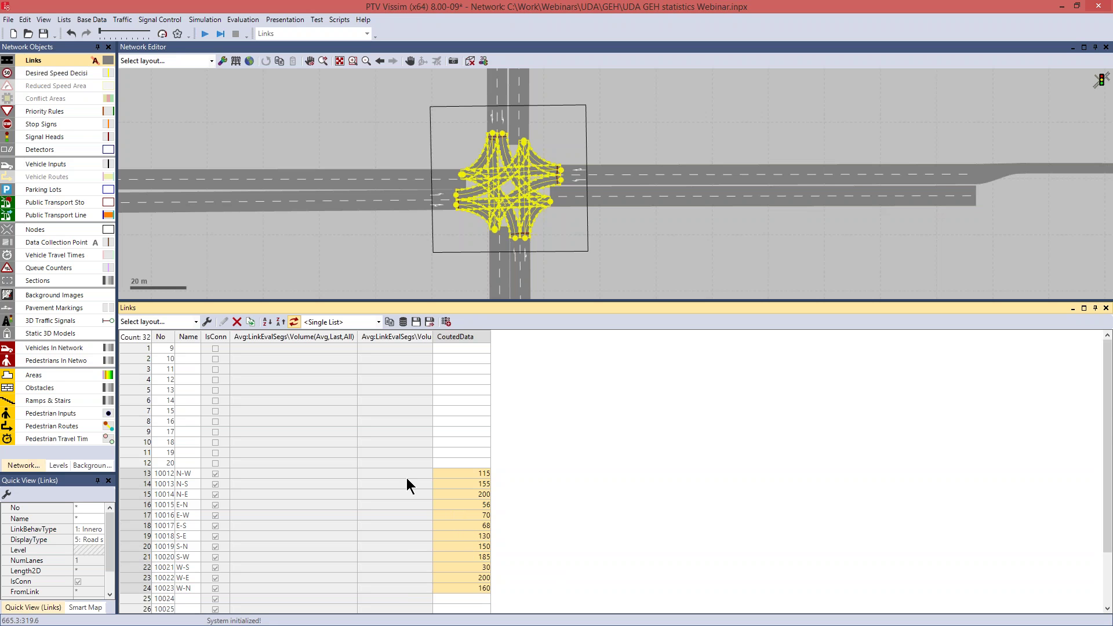
Step: Start a formula-based user-defined attribute for links with the short name GEH and the long name GEH value
{"action": "right_click", "coordinate": [54, 59]}
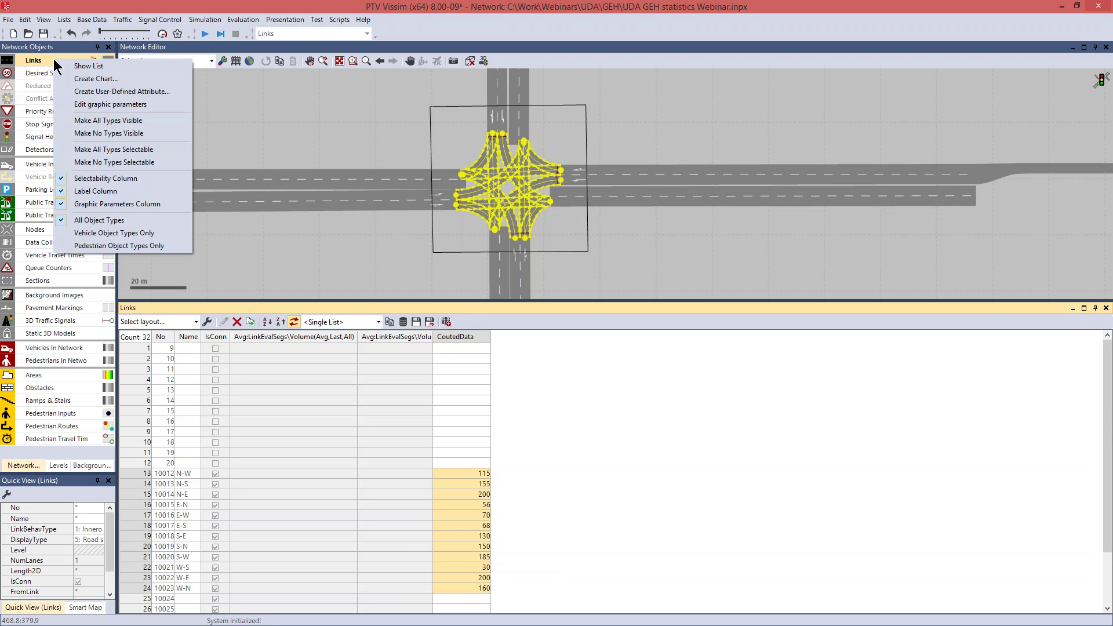
{"action": "left_click", "coordinate": [68, 90]}
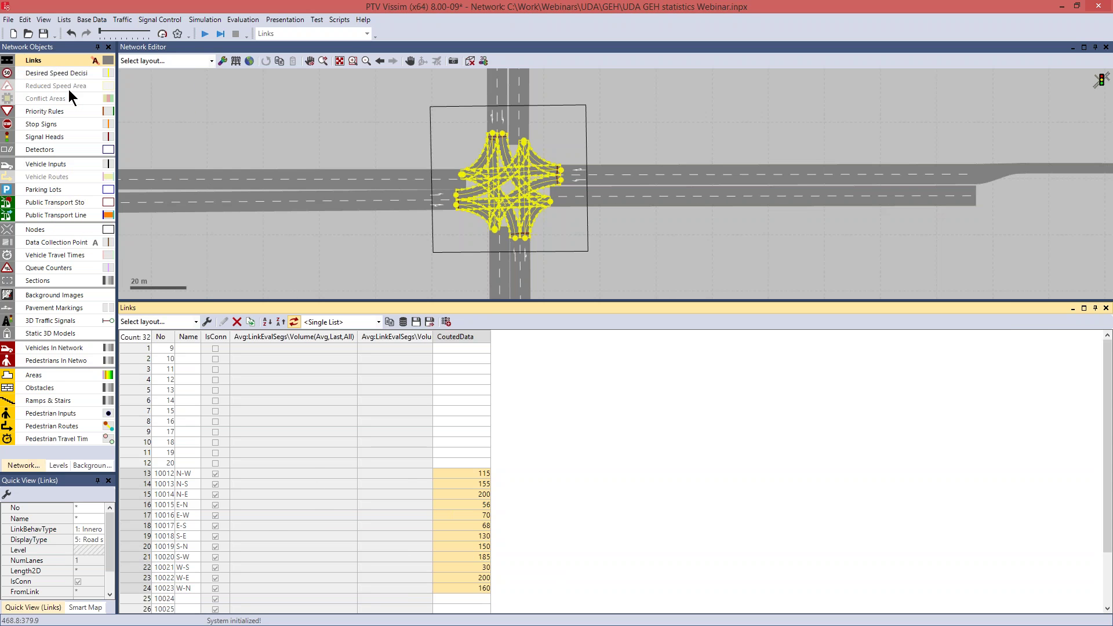
{"action": "left_click", "coordinate": [442, 255]}
{"action": "key", "text": "shift+Tab"}
{"action": "type", "text": "GEH"}
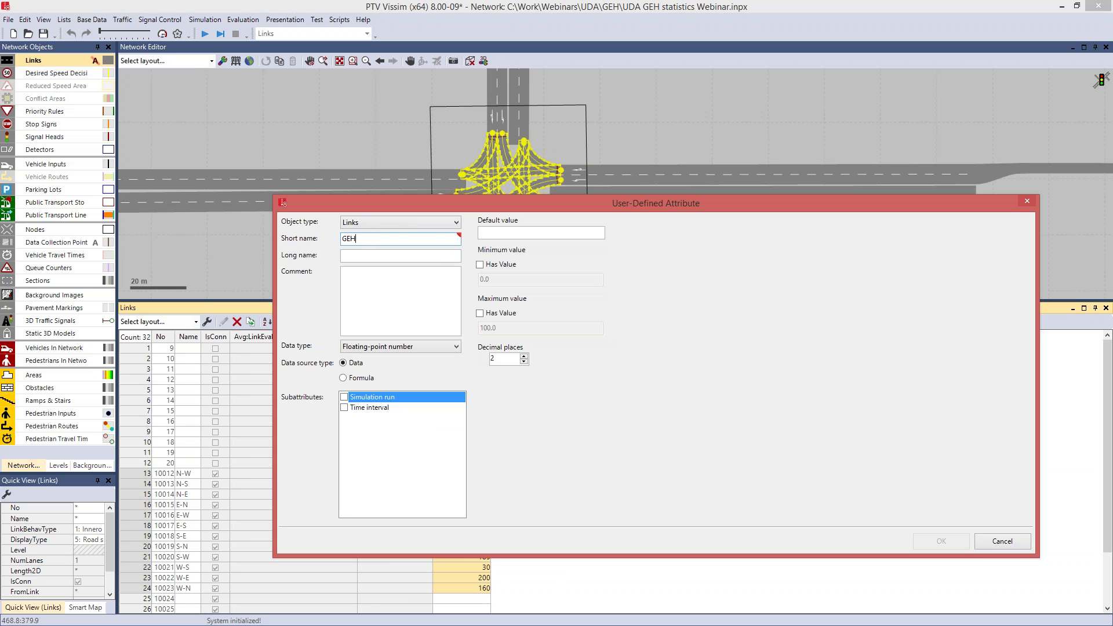
{"action": "left_click", "coordinate": [397, 257]}
{"action": "type", "text": "value"}
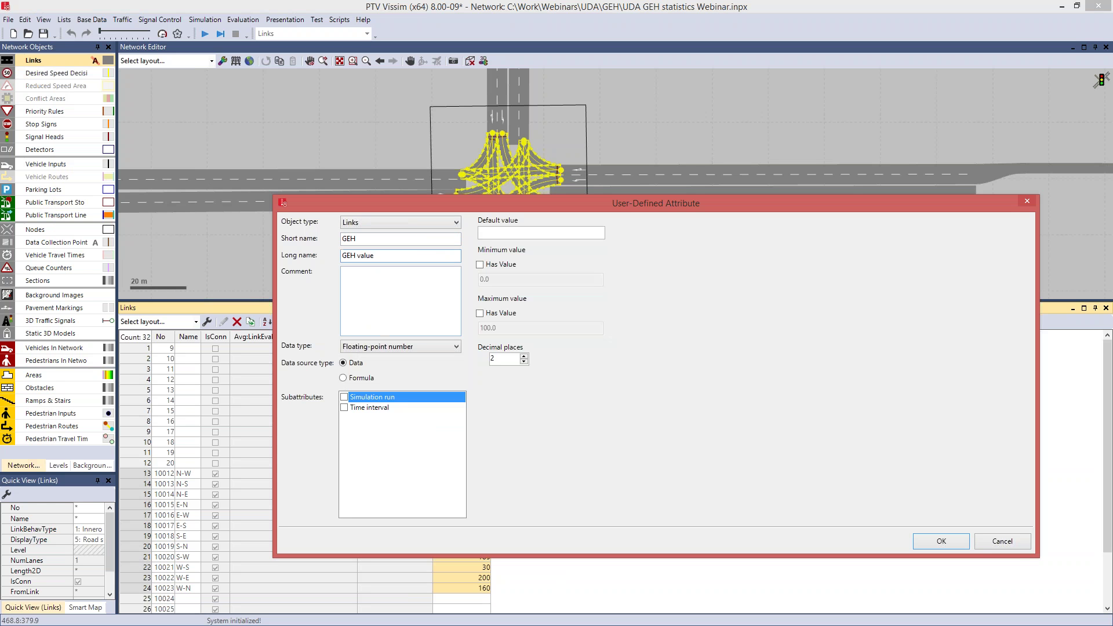
{"action": "left_click", "coordinate": [358, 377]}
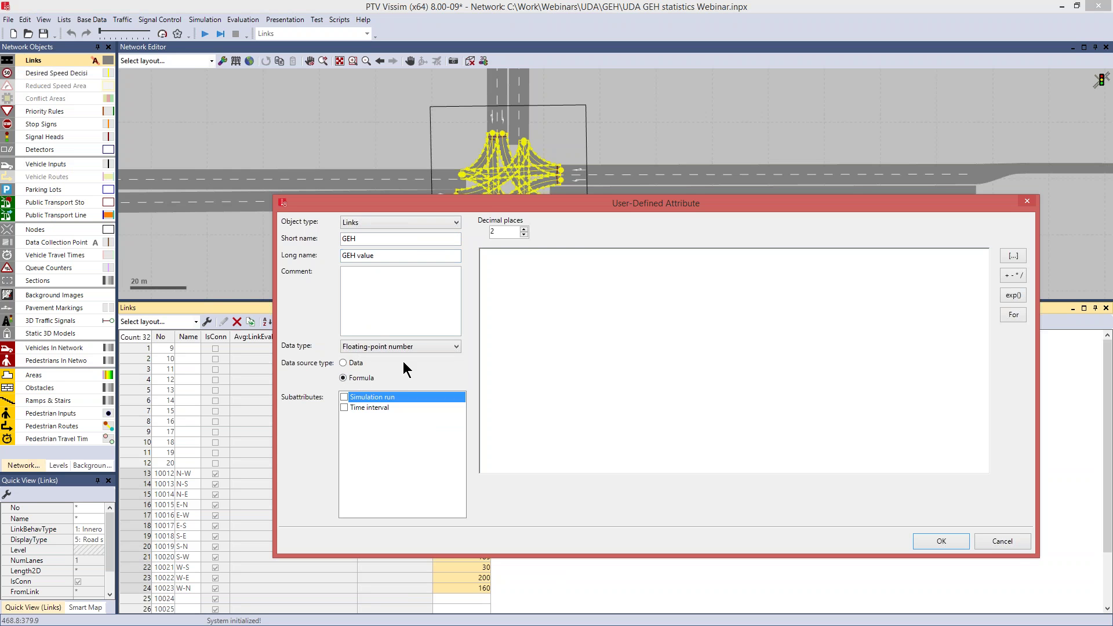
{"action": "left_click", "coordinate": [1013, 295]}
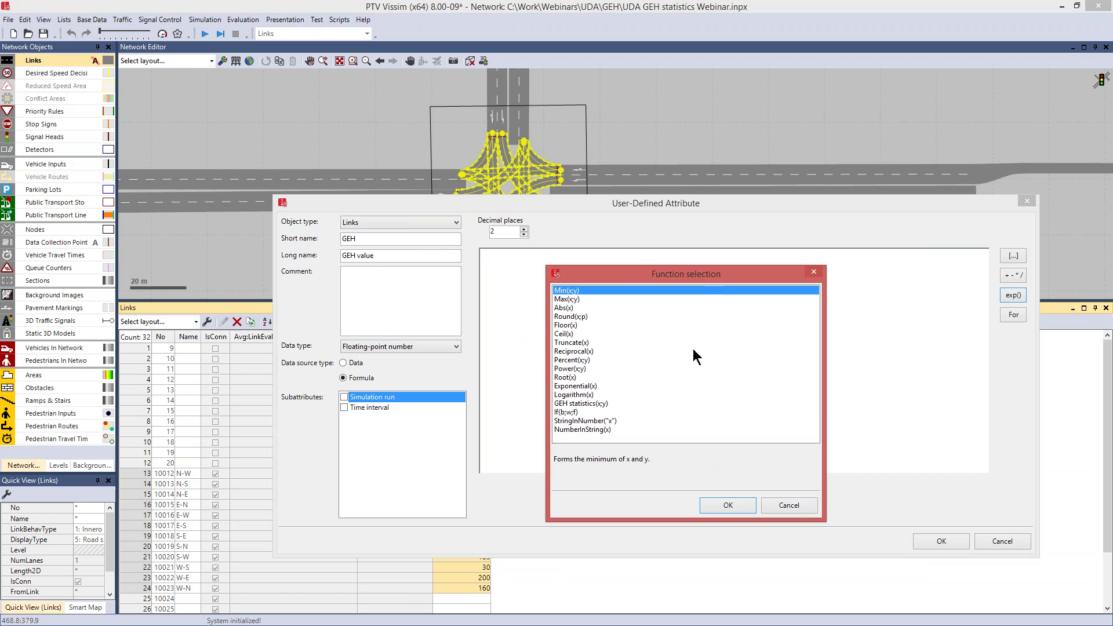
{"action": "left_click", "coordinate": [576, 411]}
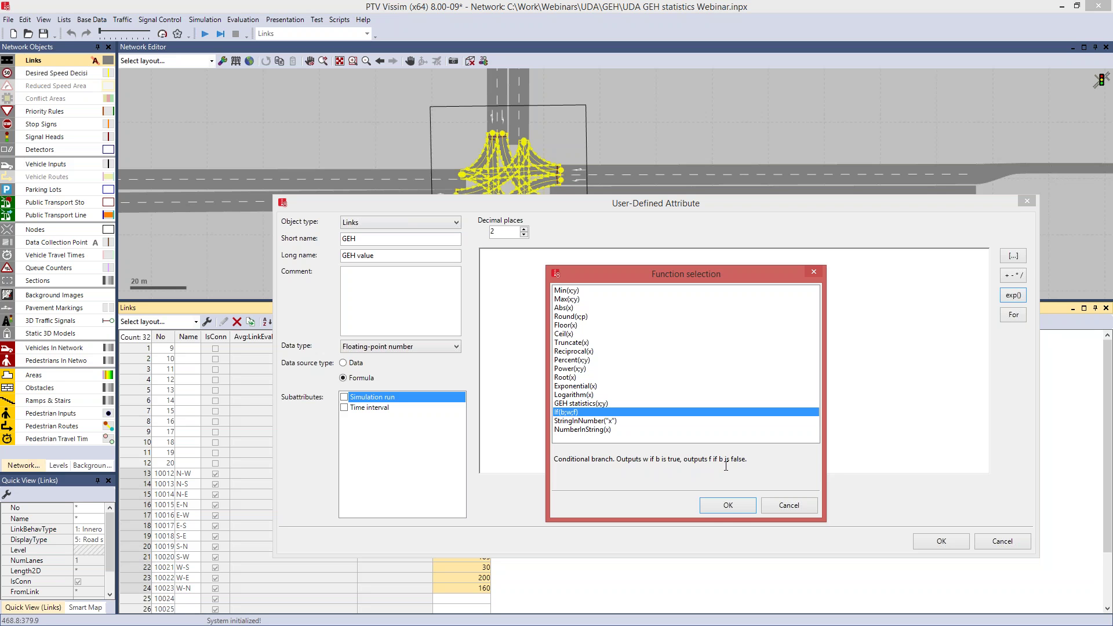
{"action": "left_click", "coordinate": [728, 505]}
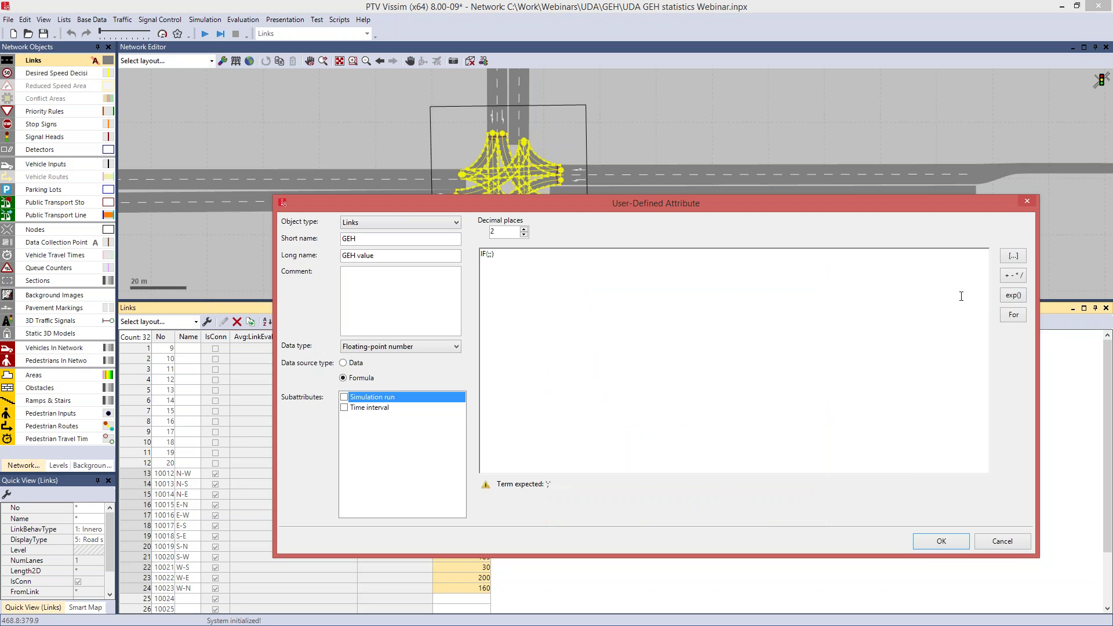
{"action": "left_click", "coordinate": [1013, 256]}
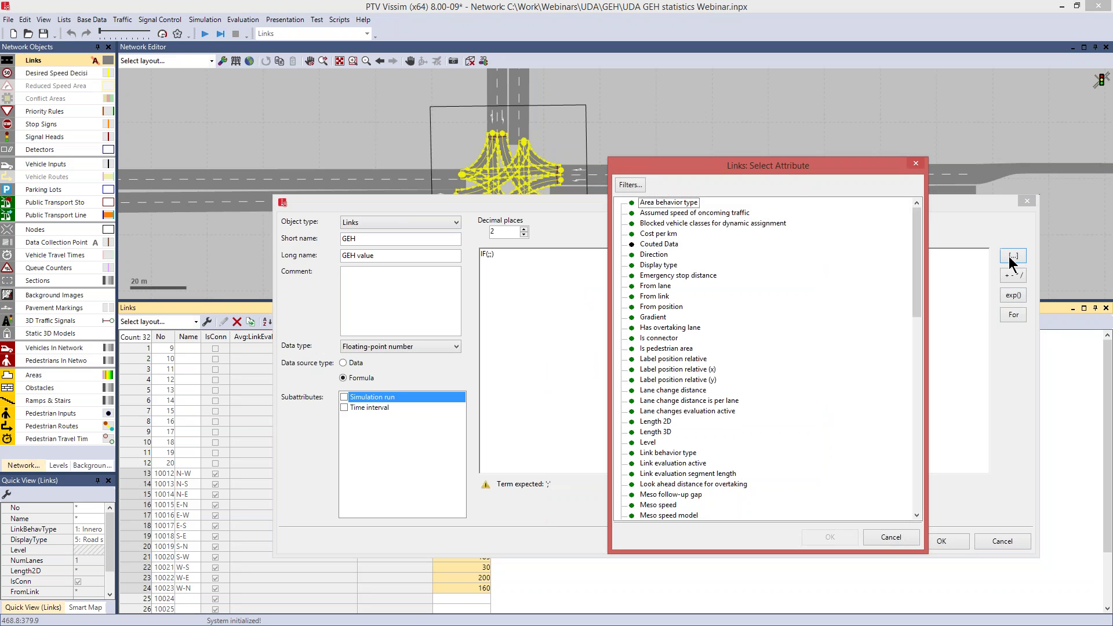
{"action": "double_click", "coordinate": [671, 246]}
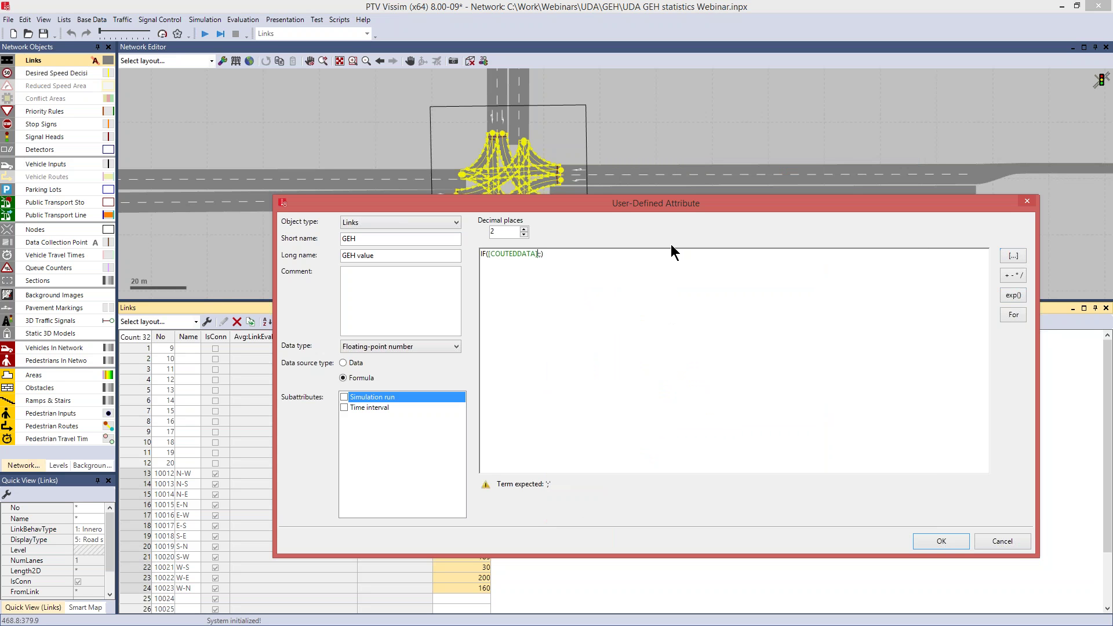
{"action": "type", "text": ">0"}
{"action": "left_click", "coordinate": [1013, 295]}
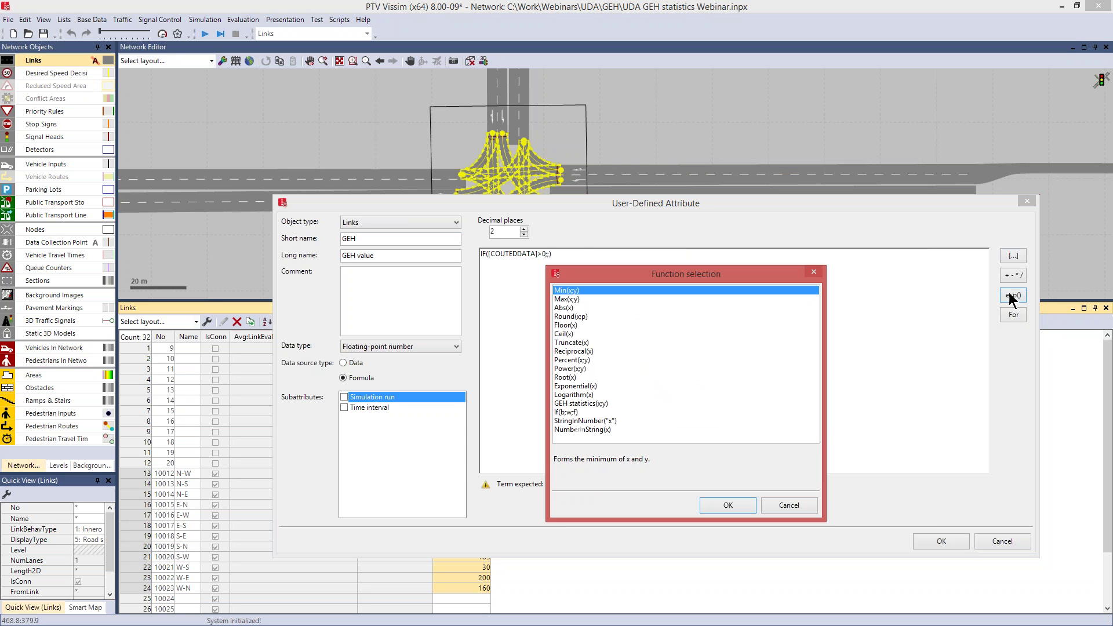
{"action": "left_click", "coordinate": [582, 411]}
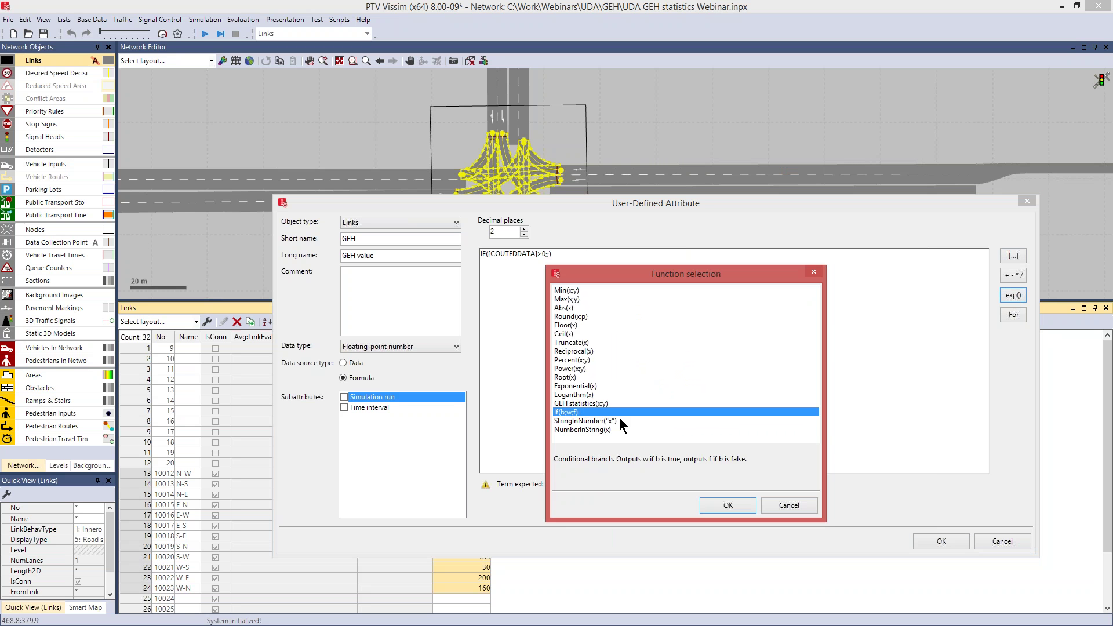
{"action": "left_click", "coordinate": [728, 505]}
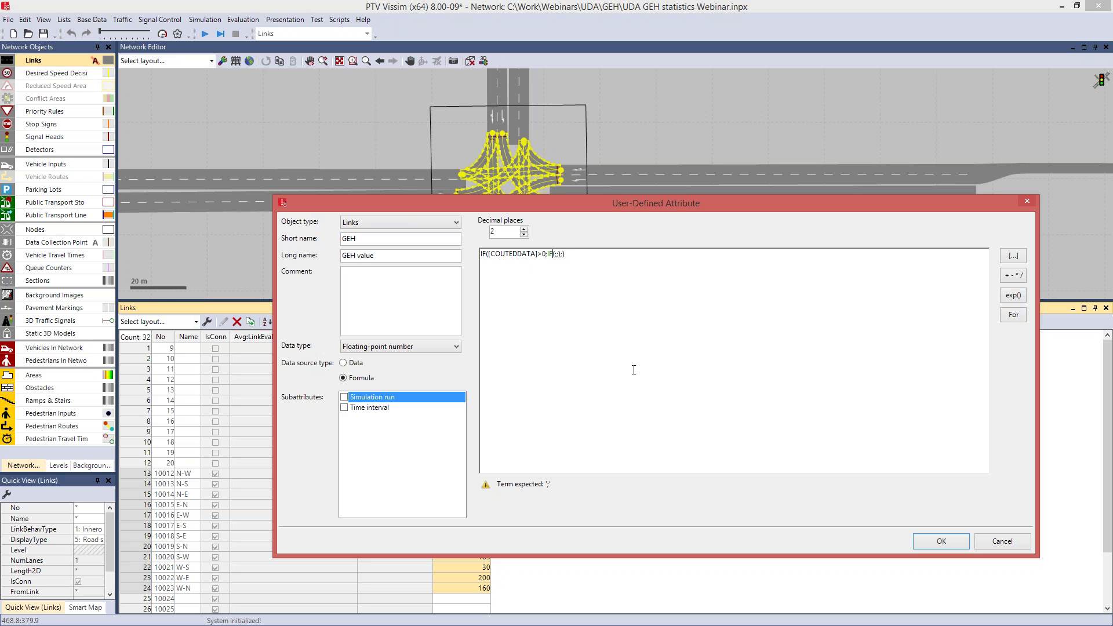
{"action": "key", "text": "ctrl+a"}
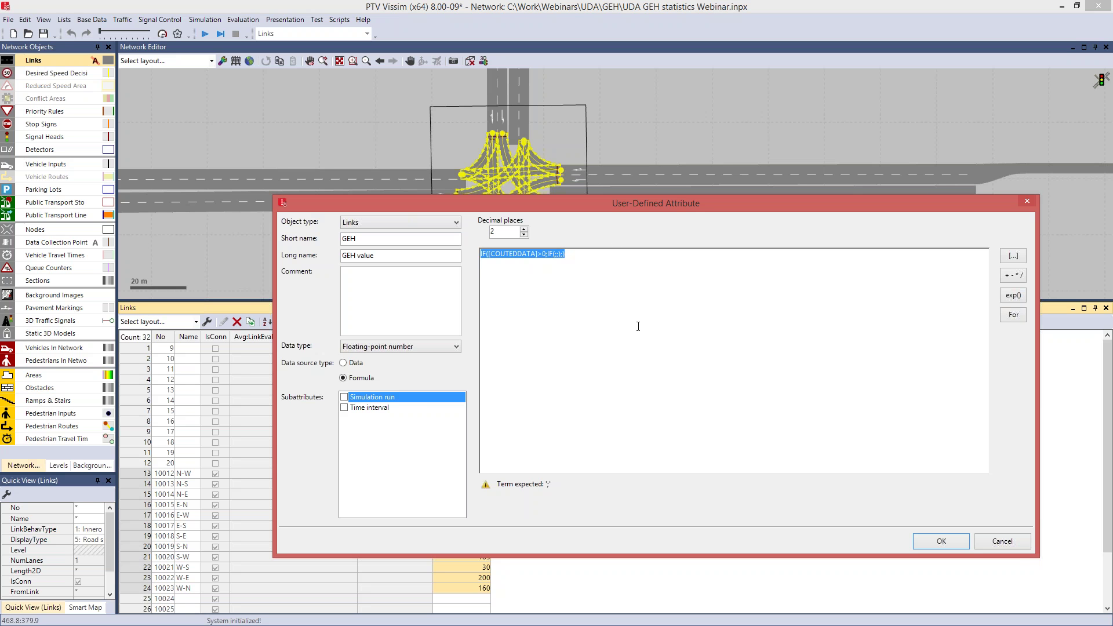
{"action": "key", "text": "Delete"}
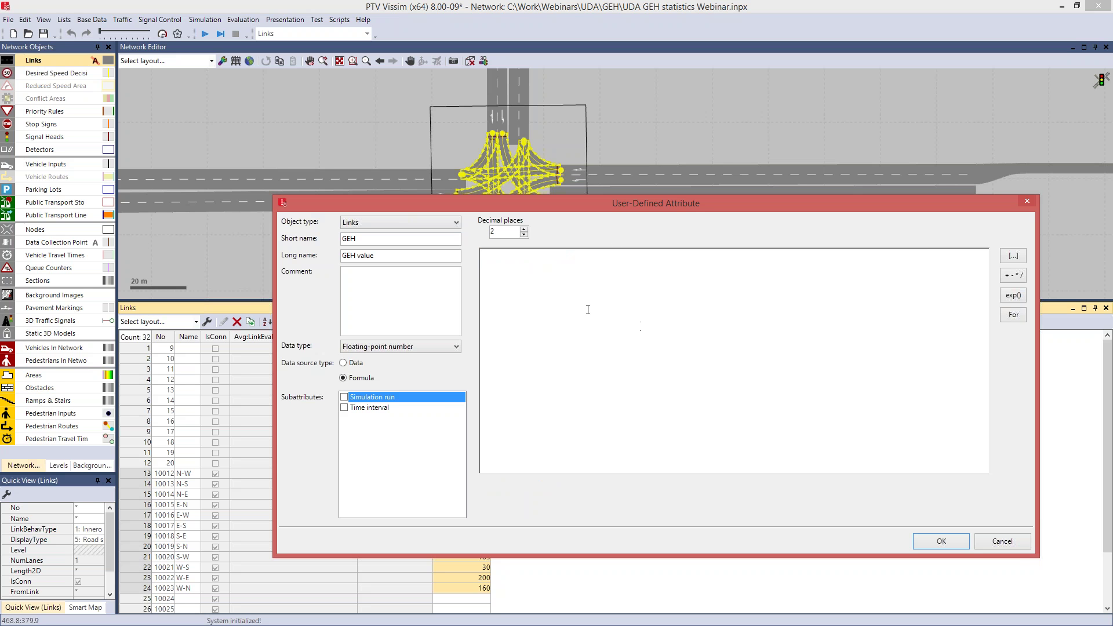
Step: Insert the GEH statistics(x;y) function into the empty formula of the GEH attribute
{"action": "left_click", "coordinate": [1015, 295]}
{"action": "key", "text": "l"}
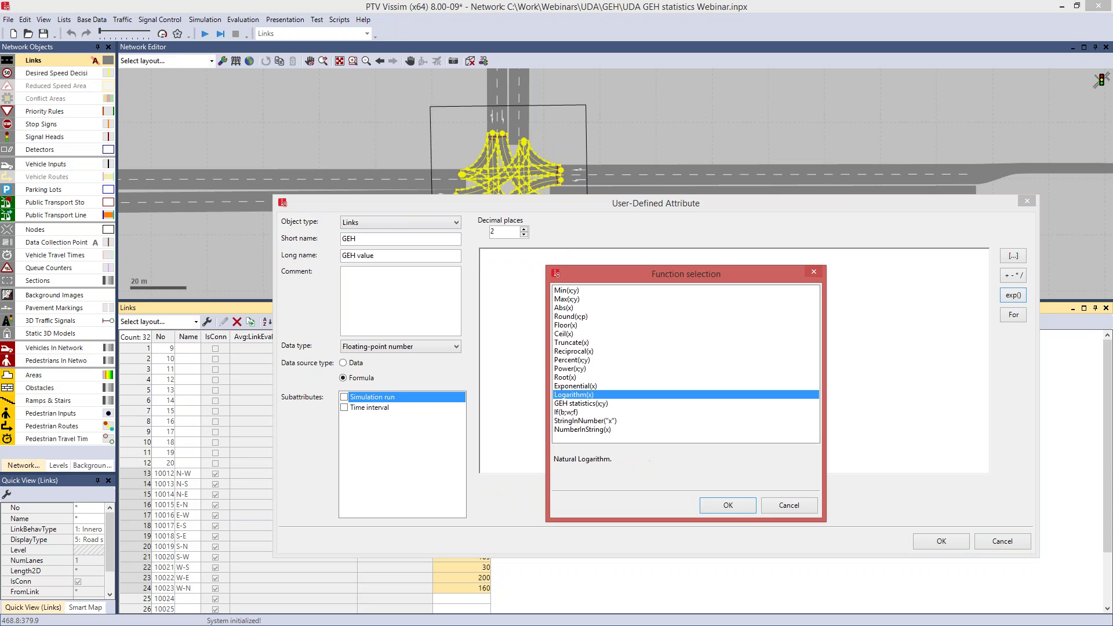
{"action": "left_click", "coordinate": [597, 403]}
{"action": "left_click", "coordinate": [732, 503]}
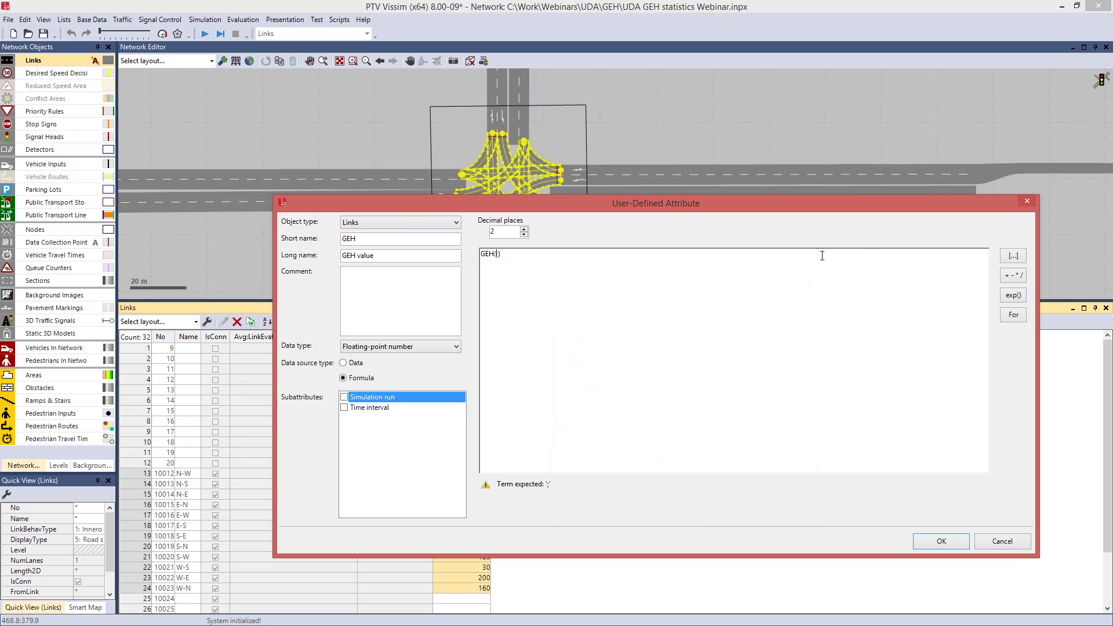
Step: Insert the link evaluation segments' Avg Volume attribute, Average x Average x All types, as the first argument of the GEH function
{"action": "left_click", "coordinate": [1014, 256]}
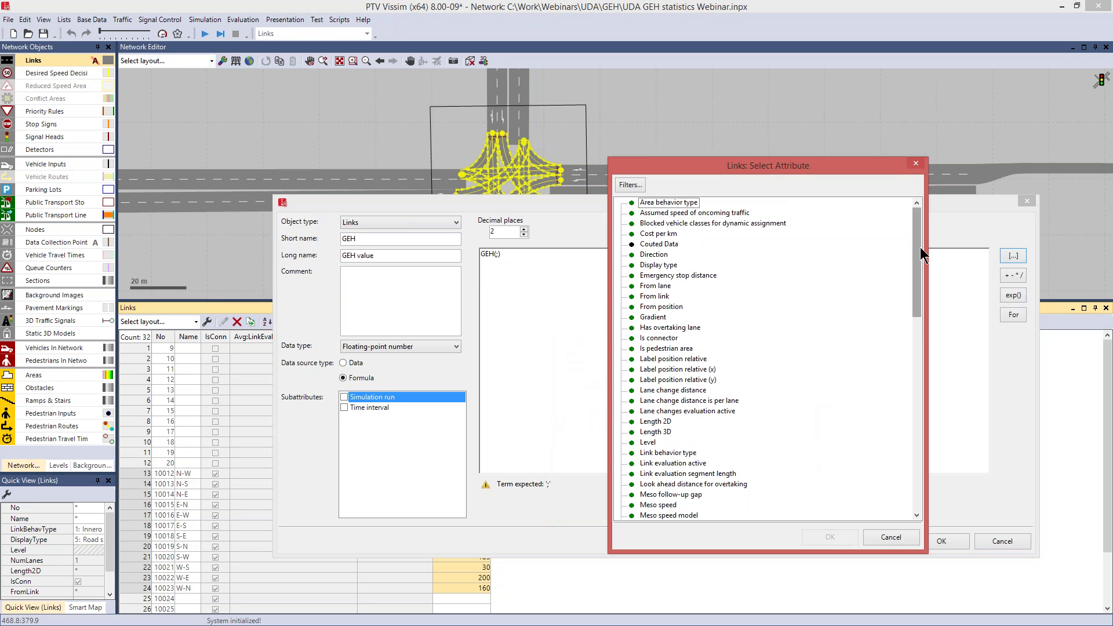
{"action": "left_click_drag", "start_coordinate": [917, 252], "coordinate": [915, 445]}
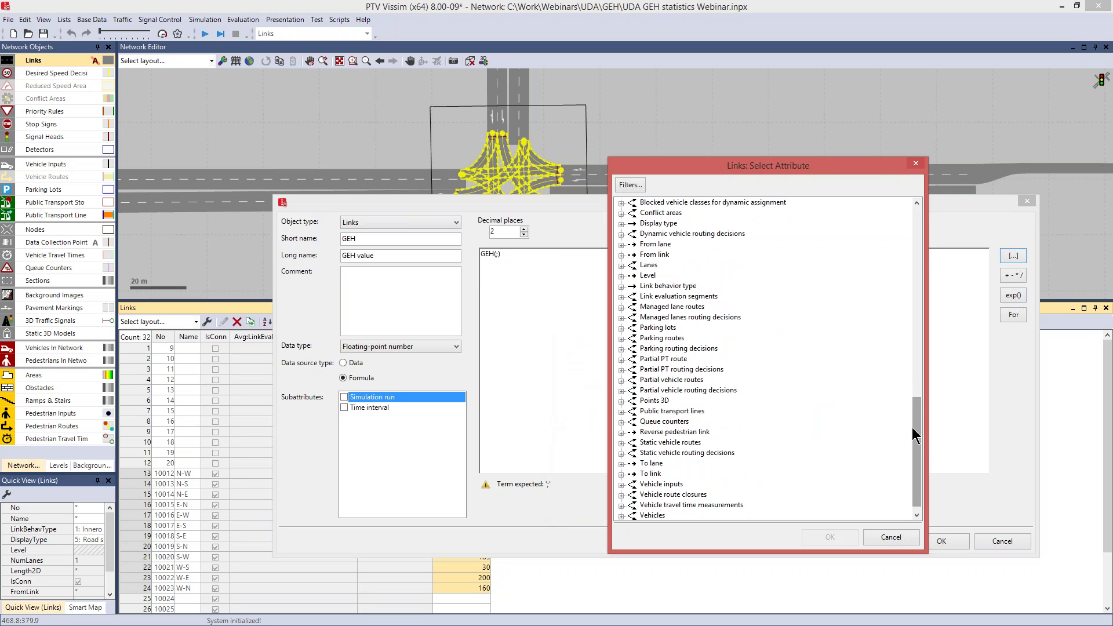
{"action": "left_click", "coordinate": [621, 297]}
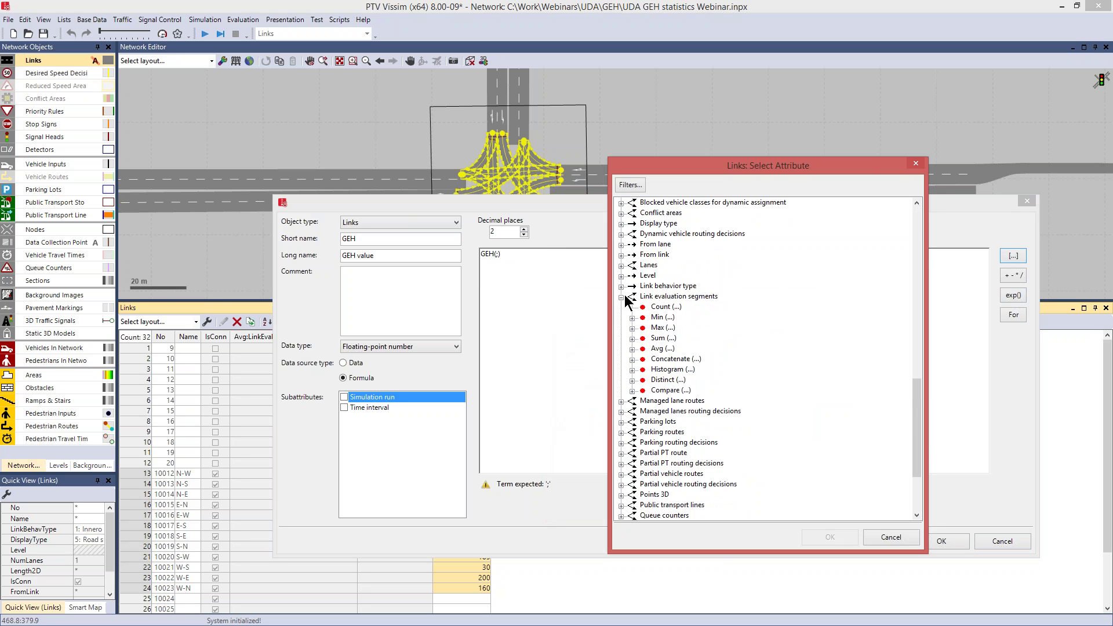
{"action": "left_click", "coordinate": [632, 350]}
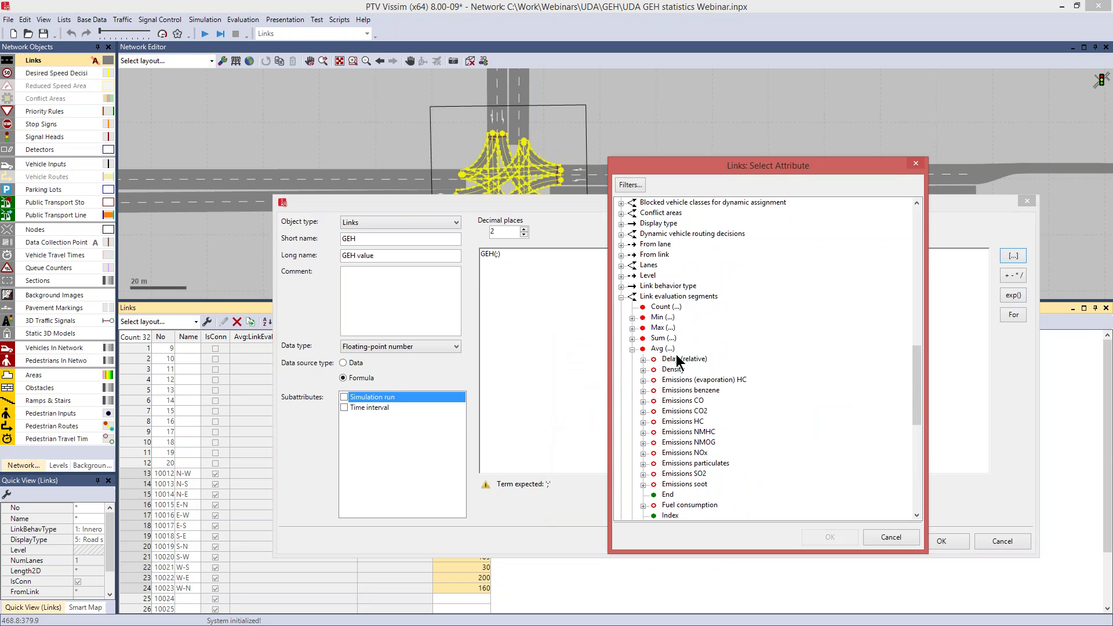
{"action": "left_click_drag", "start_coordinate": [914, 380], "coordinate": [917, 425]}
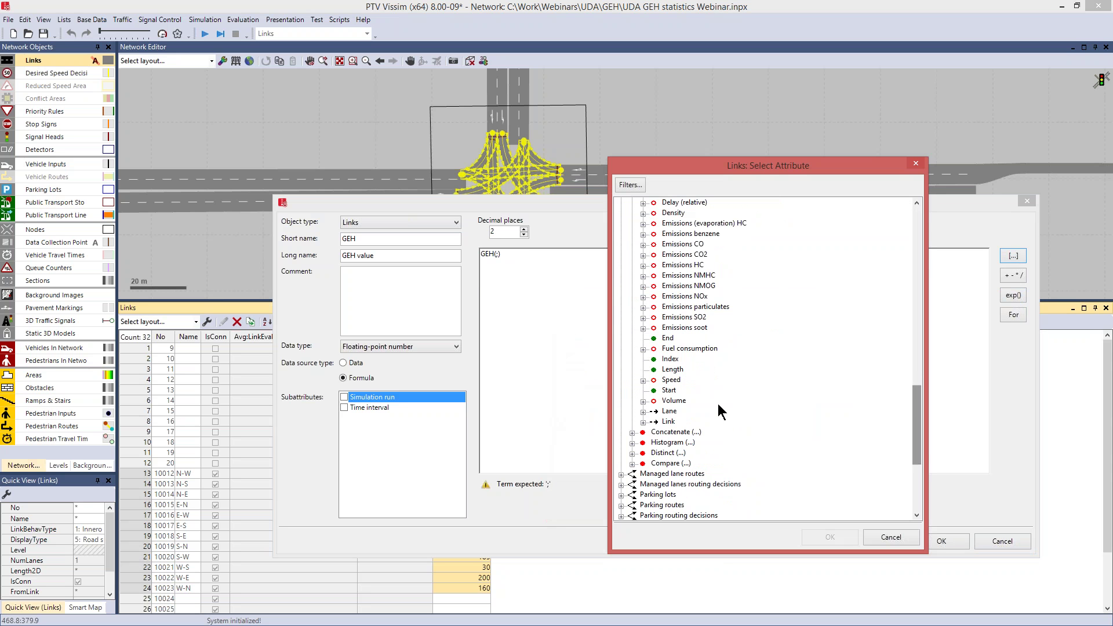
{"action": "left_click", "coordinate": [643, 400]}
{"action": "mouse_move", "coordinate": [912, 380]}
{"action": "left_mouse_down"}
{"action": "mouse_move", "coordinate": [917, 416]}
{"action": "mouse_move", "coordinate": [913, 388]}
{"action": "left_mouse_up"}
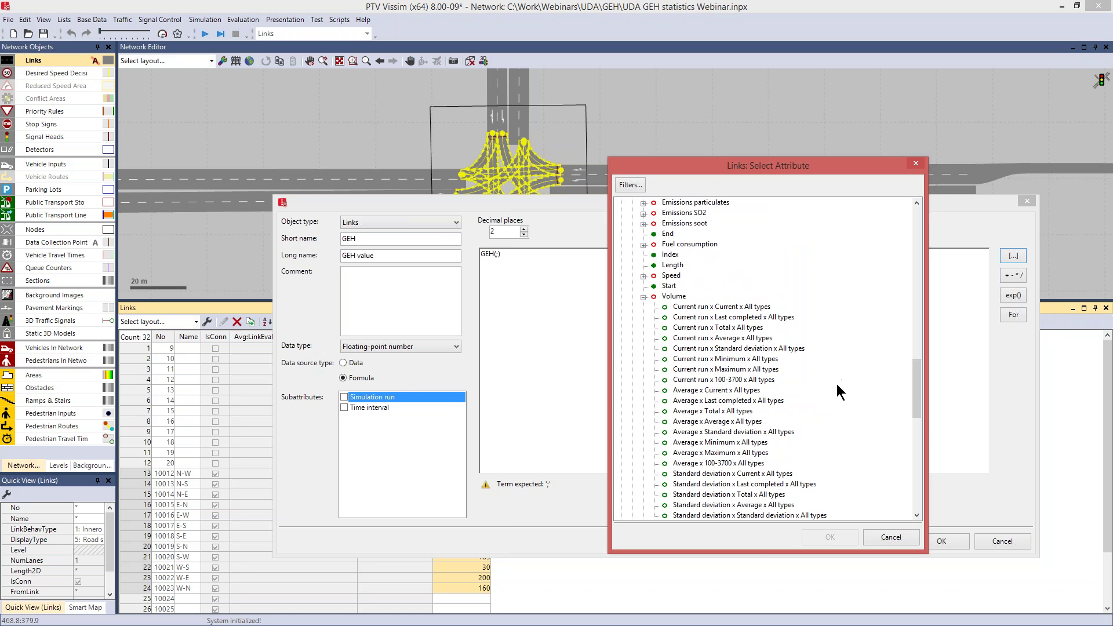
{"action": "left_click", "coordinate": [718, 422]}
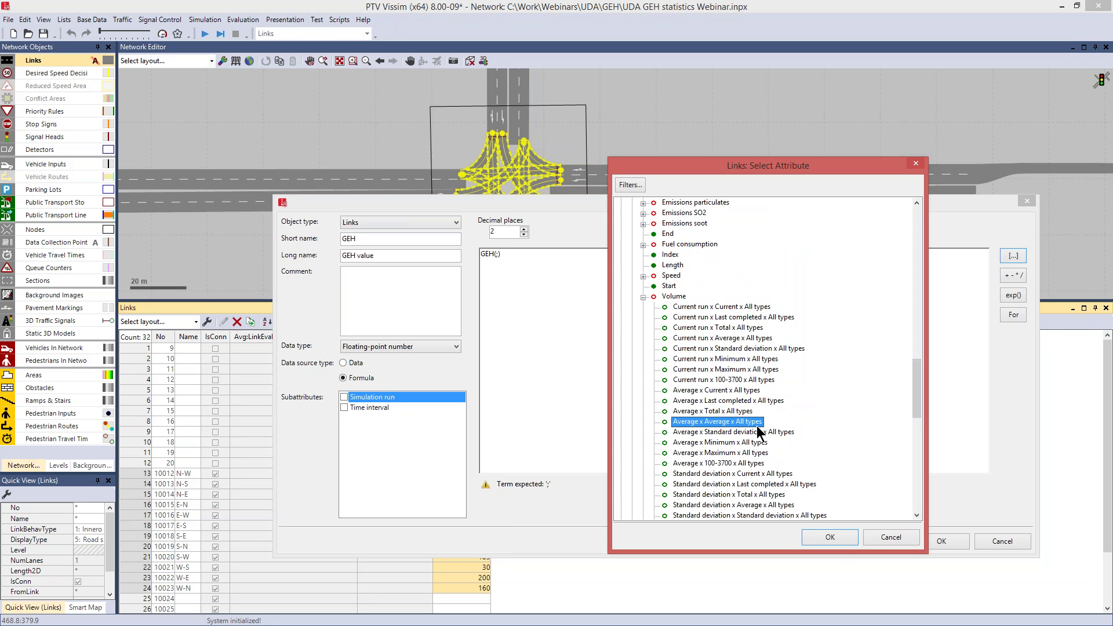
{"action": "left_click", "coordinate": [832, 539]}
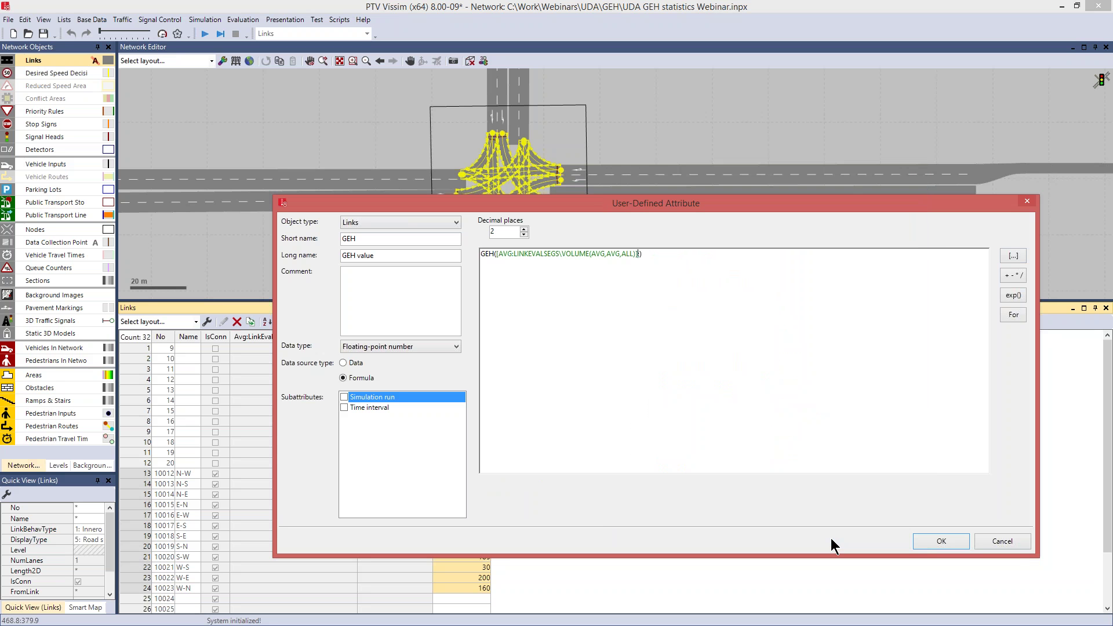
Step: Insert Couted Data as the second argument of the GEH function and create the GEH attribute
{"action": "type", "text": ";)"}
{"action": "left_click", "coordinate": [1014, 255]}
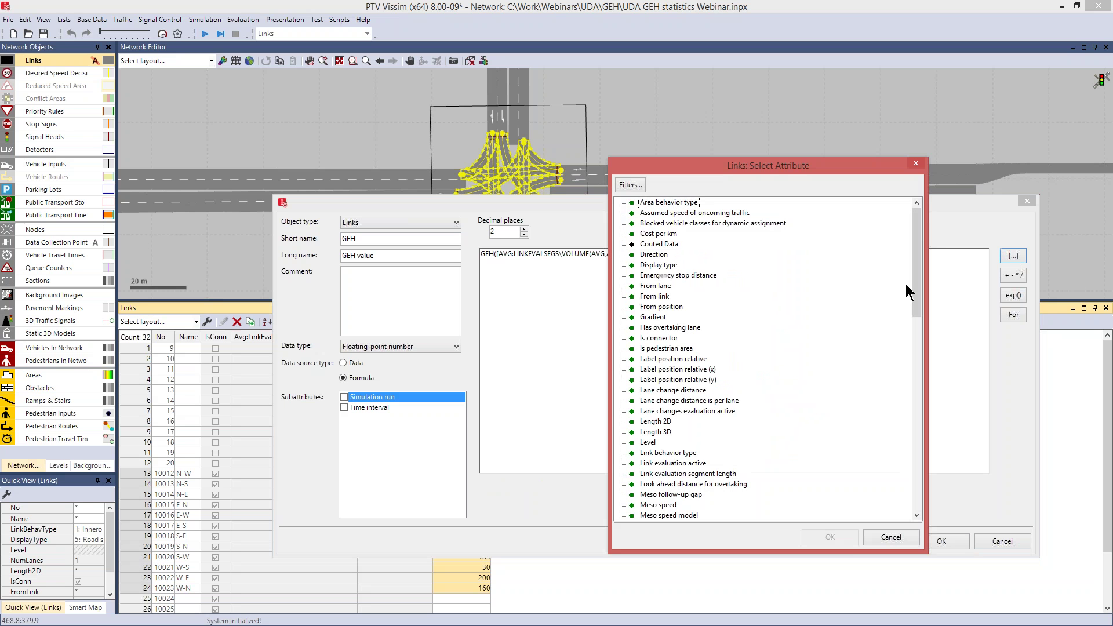
{"action": "left_click", "coordinate": [659, 244]}
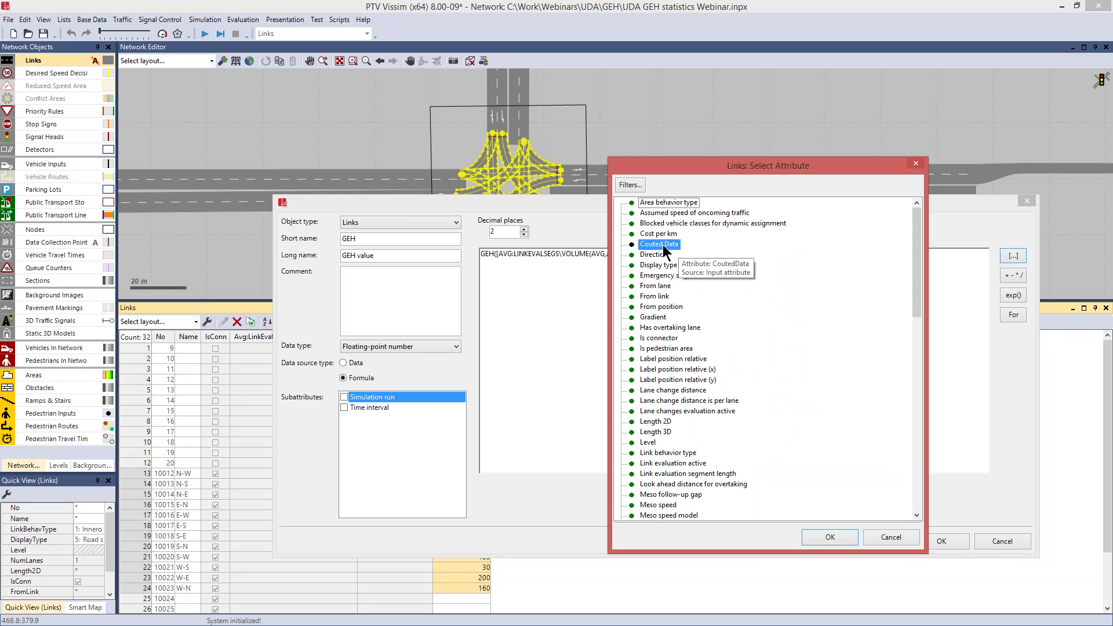
{"action": "left_click", "coordinate": [845, 535]}
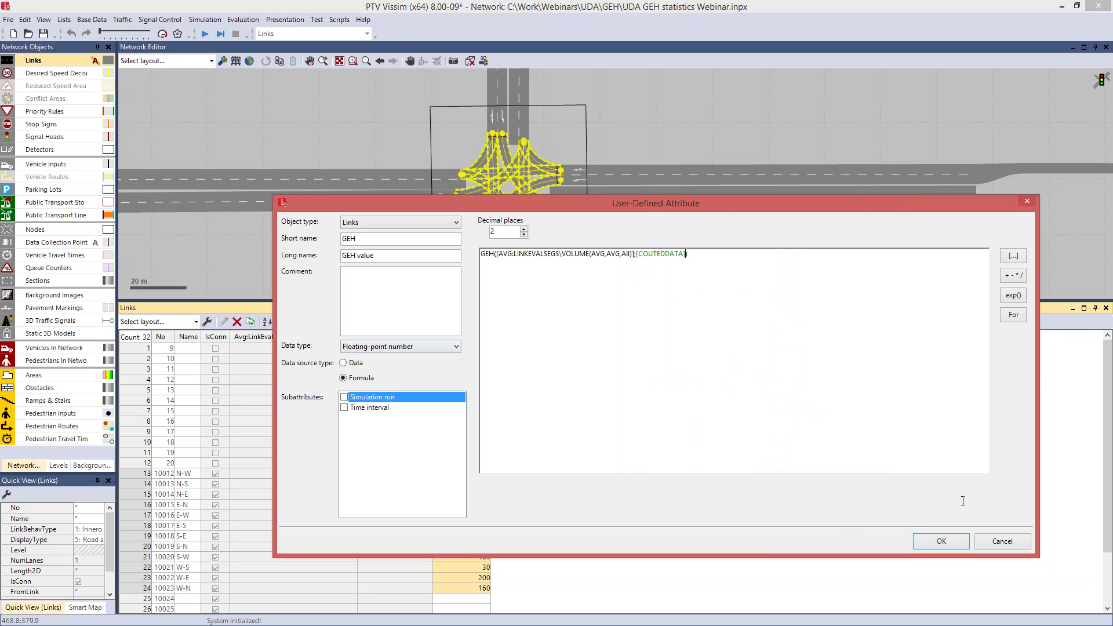
{"action": "left_click", "coordinate": [928, 541]}
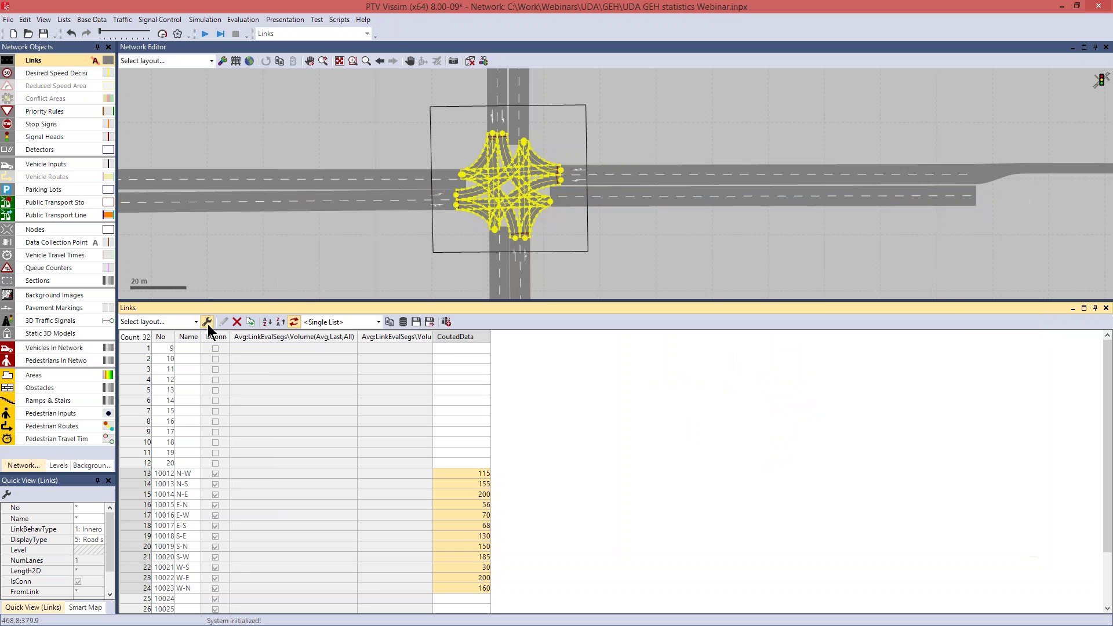
Step: Add the GEH value attribute as a column in the Links list
{"action": "left_click", "coordinate": [207, 321]}
{"action": "left_click", "coordinate": [196, 268]}
{"action": "left_click", "coordinate": [445, 282]}
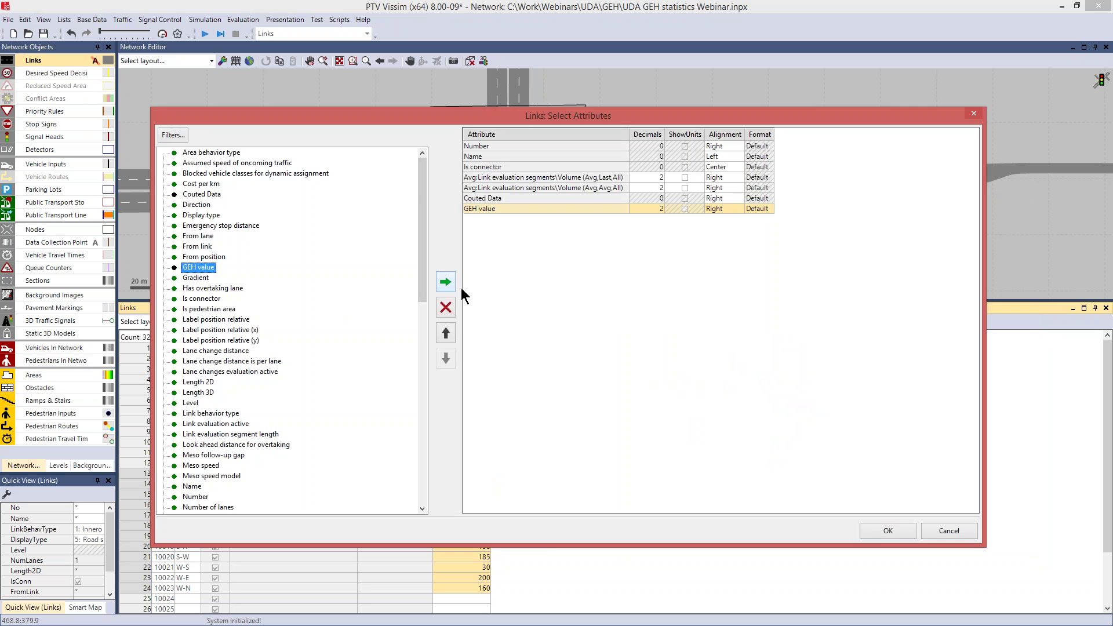
{"action": "left_click", "coordinate": [885, 533]}
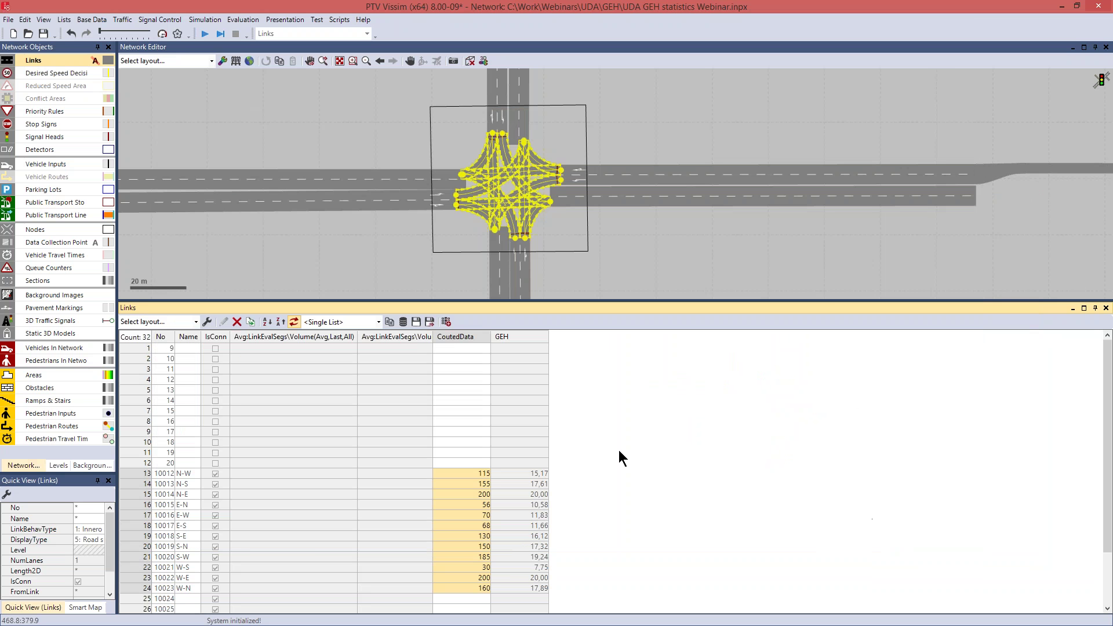
Step: Start a formula-based user-defined attribute for links with the short name GEHCheck and the long name GEH Check
{"action": "right_click", "coordinate": [62, 59]}
{"action": "left_click", "coordinate": [116, 91]}
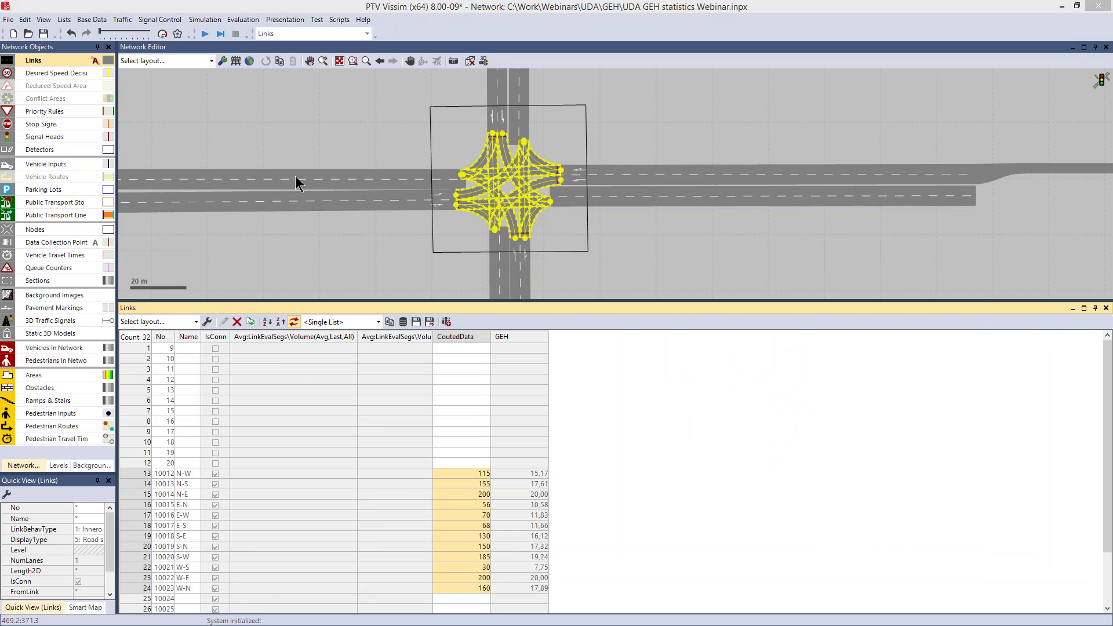
{"action": "left_click_drag", "start_coordinate": [452, 203], "coordinate": [453, 234]}
{"action": "left_click", "coordinate": [402, 271]}
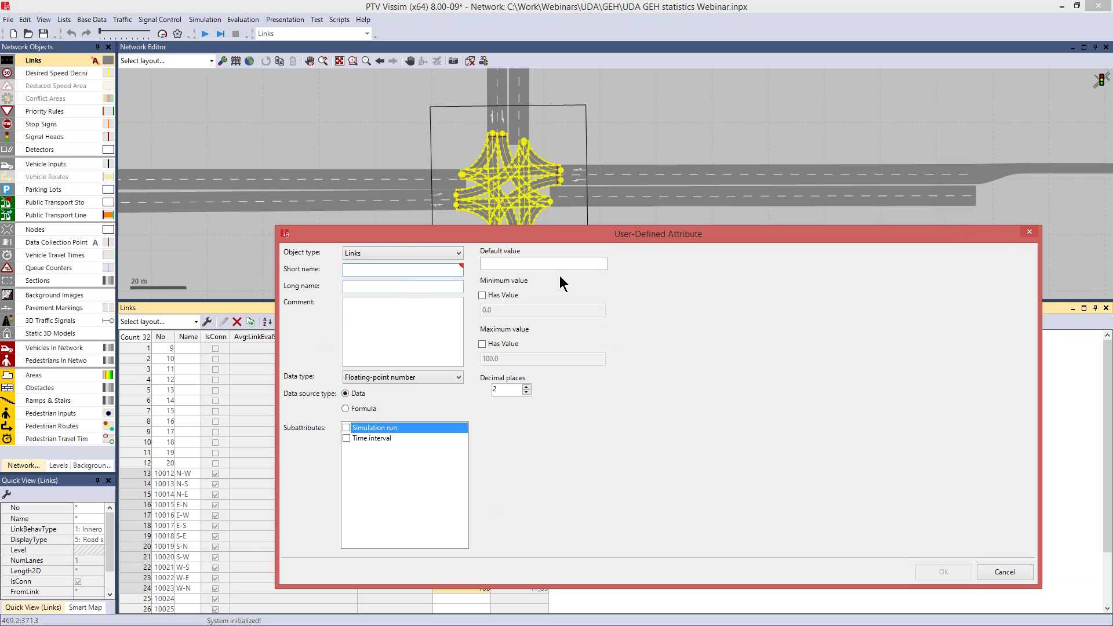
{"action": "type", "text": "GEHCheck"}
{"action": "left_click", "coordinate": [375, 287]}
{"action": "left_click", "coordinate": [360, 286]}
{"action": "left_click", "coordinate": [346, 409]}
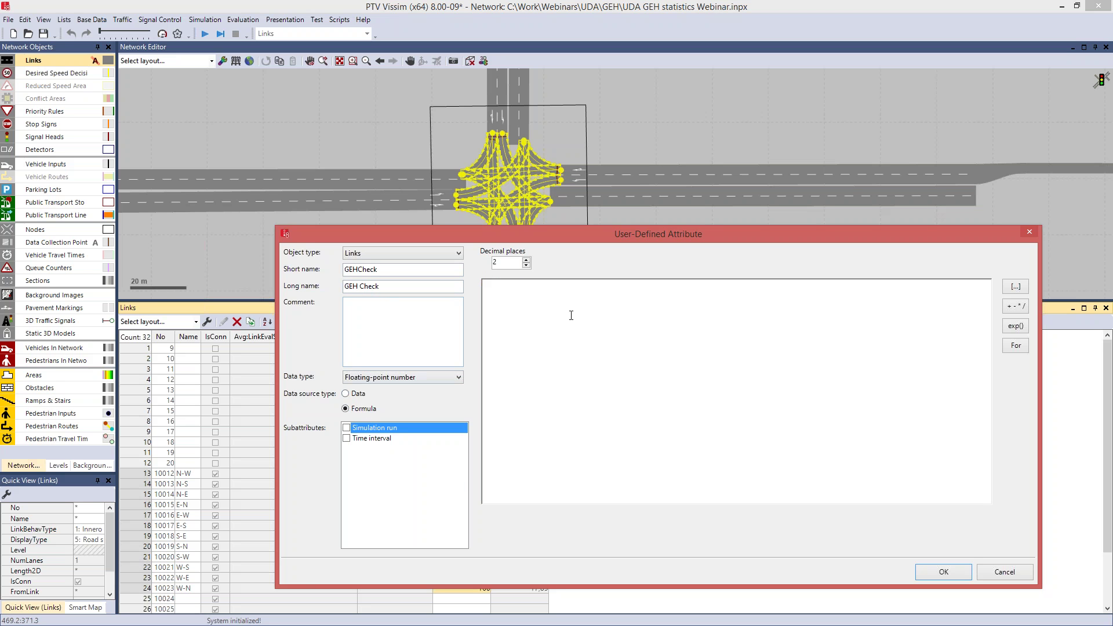
Step: Insert an If function into the empty GEHCheck formula with the condition [COUTEDDATA]>0
{"action": "left_click", "coordinate": [570, 314]}
{"action": "left_click", "coordinate": [1019, 326]}
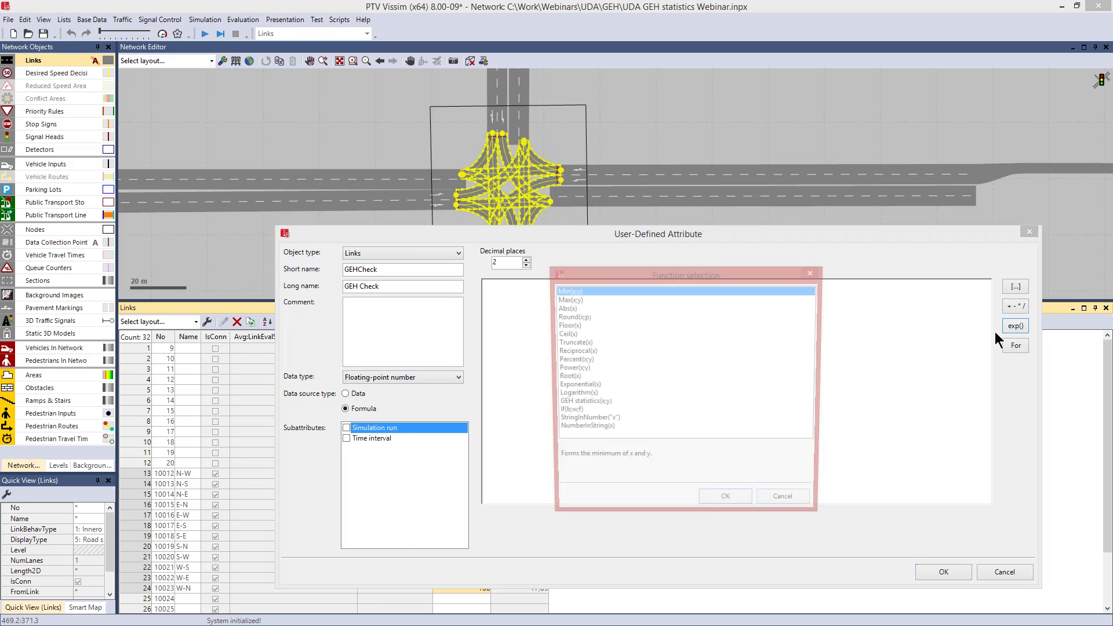
{"action": "left_click", "coordinate": [581, 412]}
{"action": "left_click", "coordinate": [728, 505]}
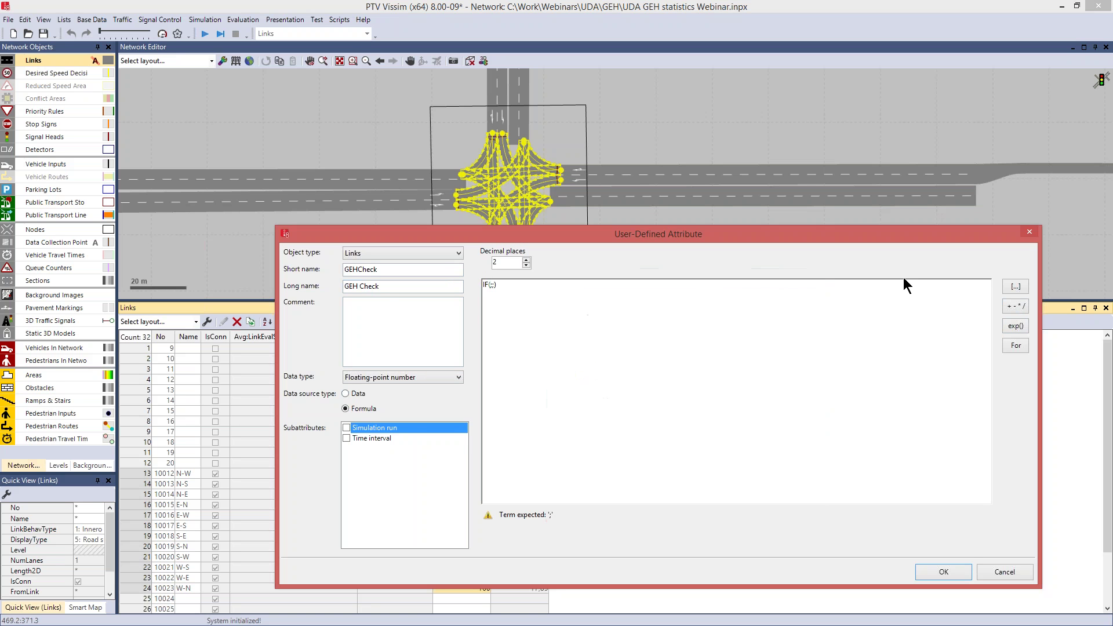
{"action": "left_click", "coordinate": [1016, 287]}
{"action": "left_click", "coordinate": [666, 246]}
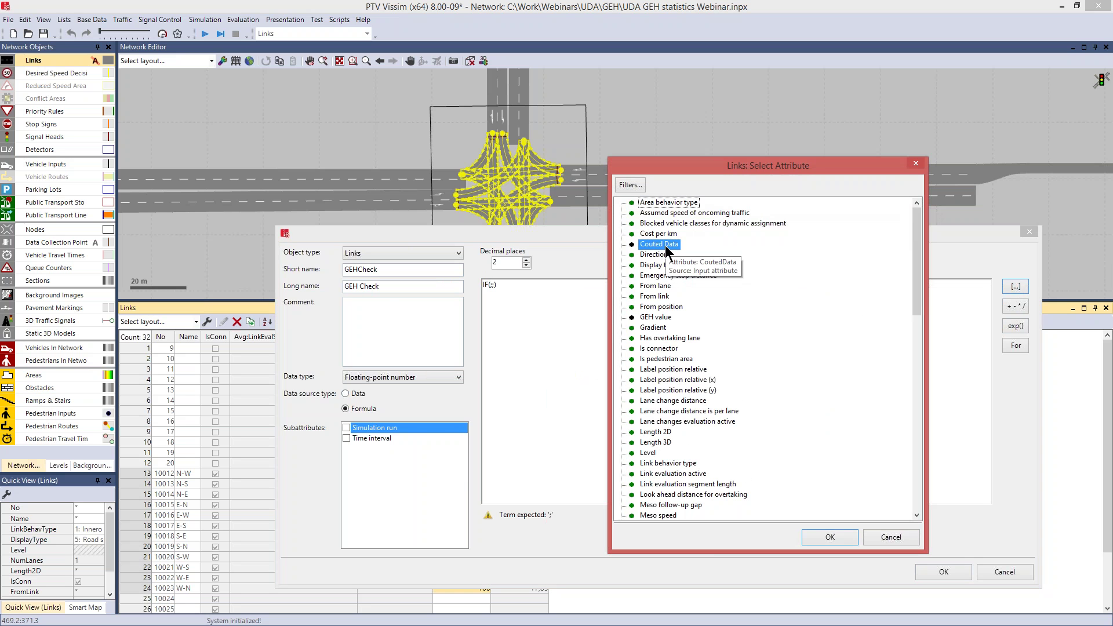
{"action": "double_click", "coordinate": [666, 245]}
{"action": "type", "text": ">0"}
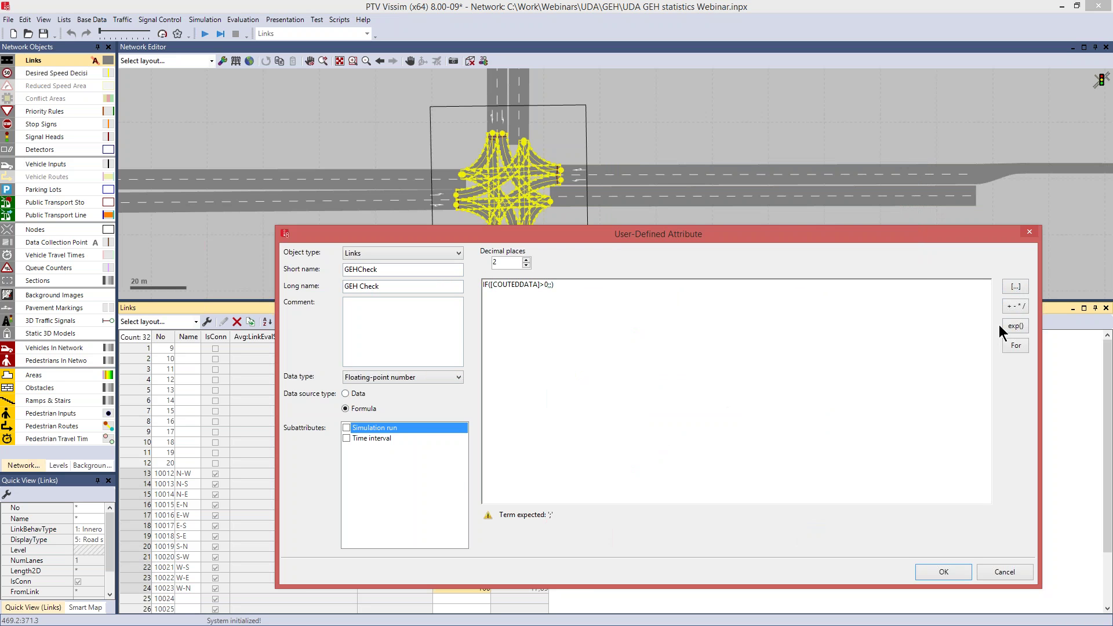
Step: Nest IF([GEH]<5;"YES";"NO") as the outer If's true result and enter an empty text "" as its false result
{"action": "left_click", "coordinate": [1015, 327]}
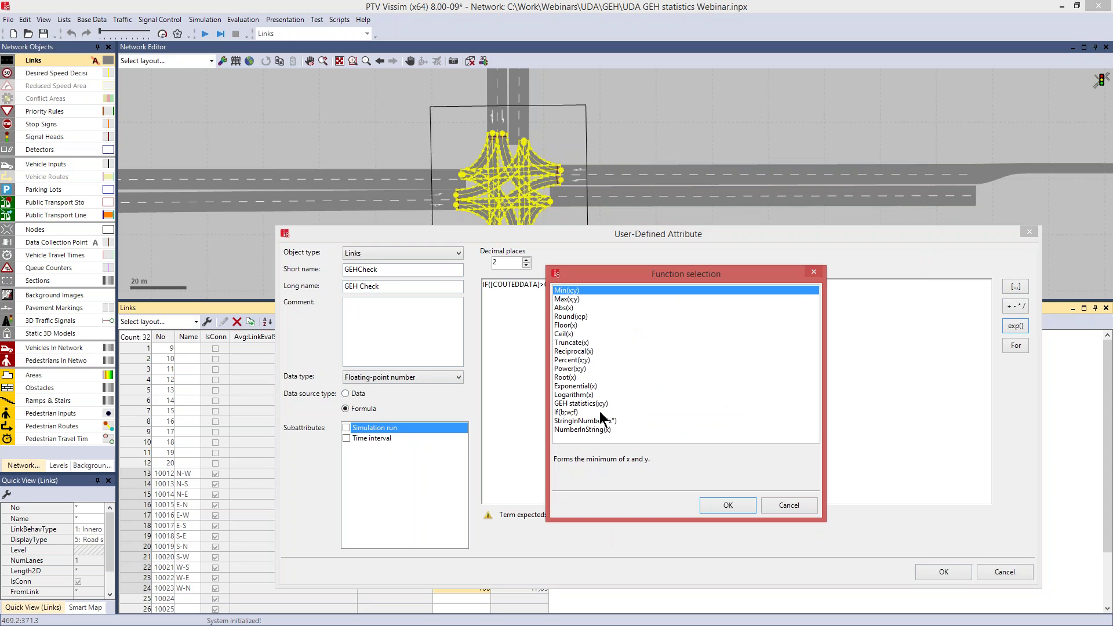
{"action": "double_click", "coordinate": [566, 412]}
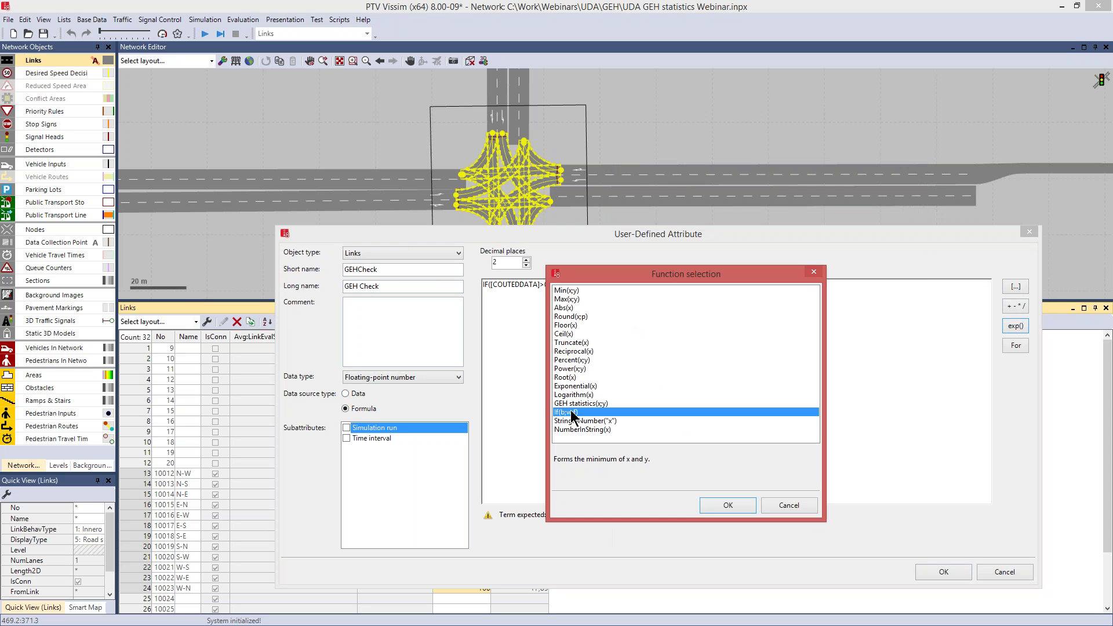
{"action": "left_click", "coordinate": [1016, 287]}
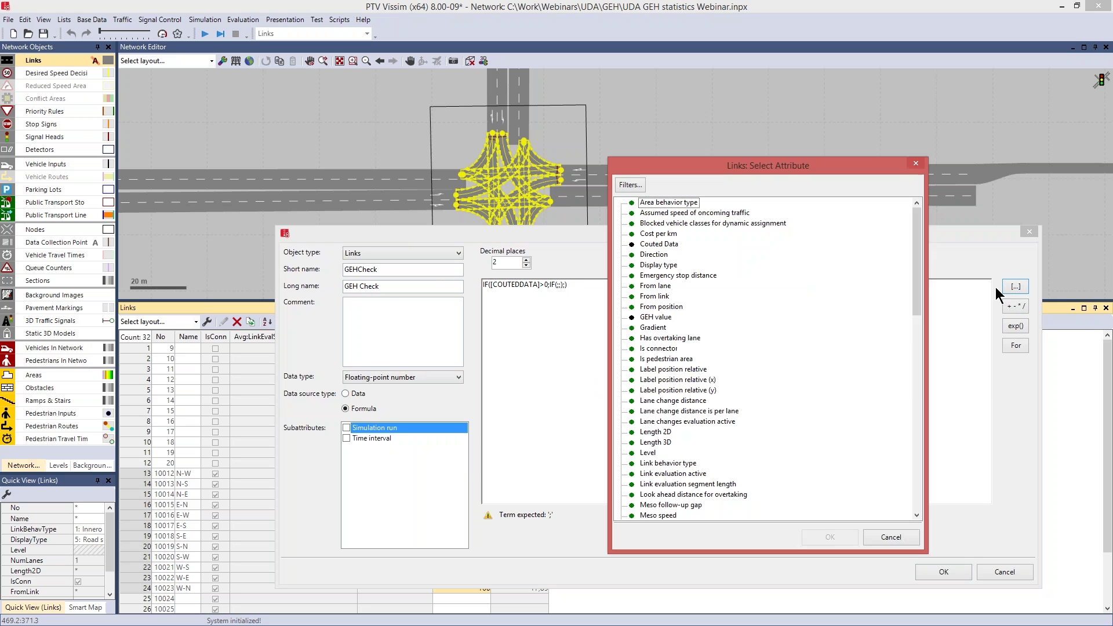
{"action": "left_click", "coordinate": [661, 306]}
{"action": "left_click", "coordinate": [662, 318]}
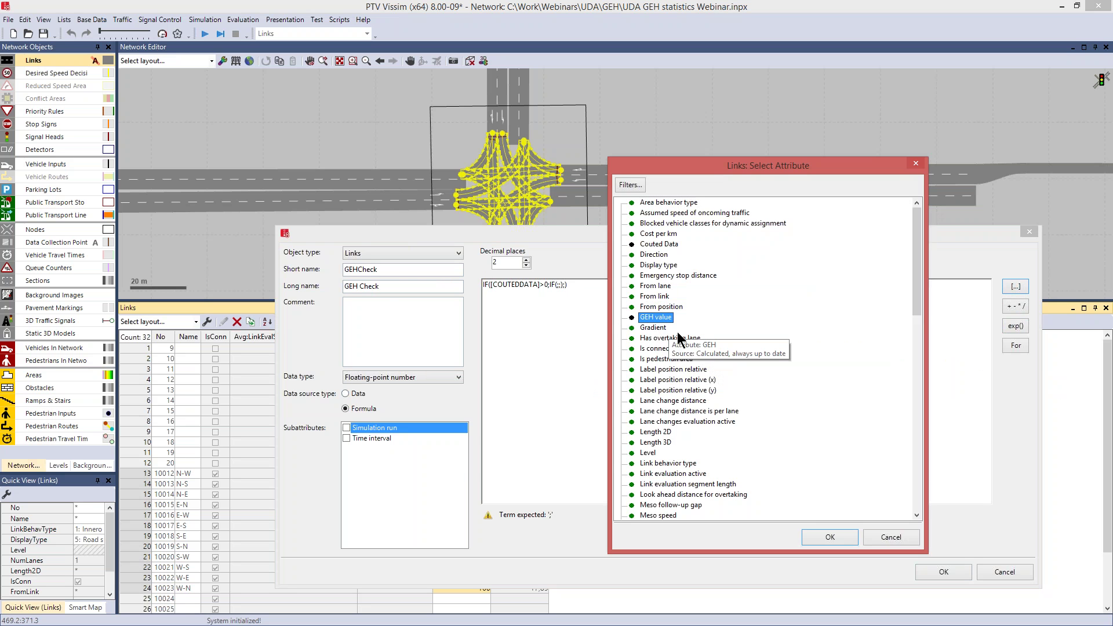
{"action": "left_click", "coordinate": [830, 537]}
{"action": "type", "text": ">"}
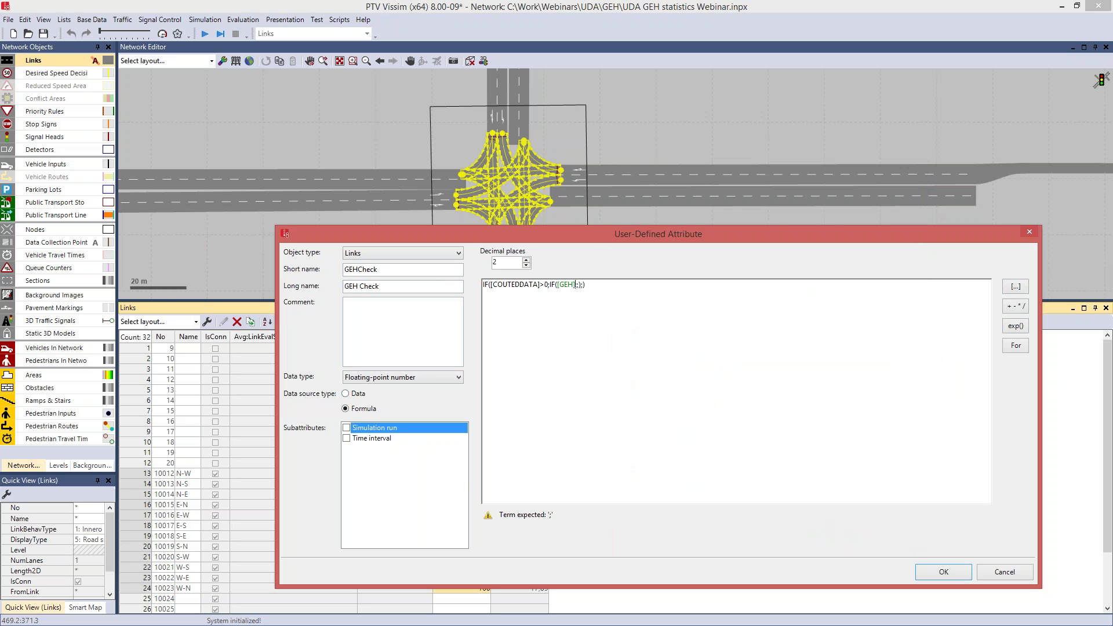
{"action": "key", "text": "BackSpace"}
{"action": "type", "text": "<5;\"YES\";\"NO"}
{"action": "type", "text": "\"\""}
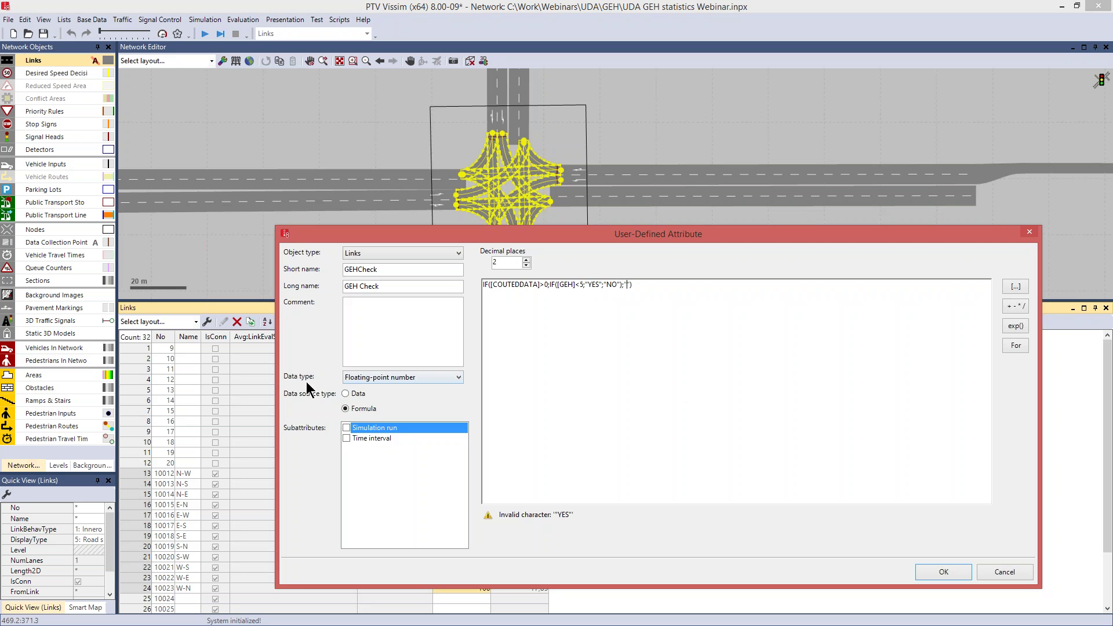
Step: Set the GEHCheck attribute's data type to Text, correct the quotation marks in its formula and create the attribute
{"action": "left_click", "coordinate": [446, 381]}
{"action": "left_click", "coordinate": [401, 519]}
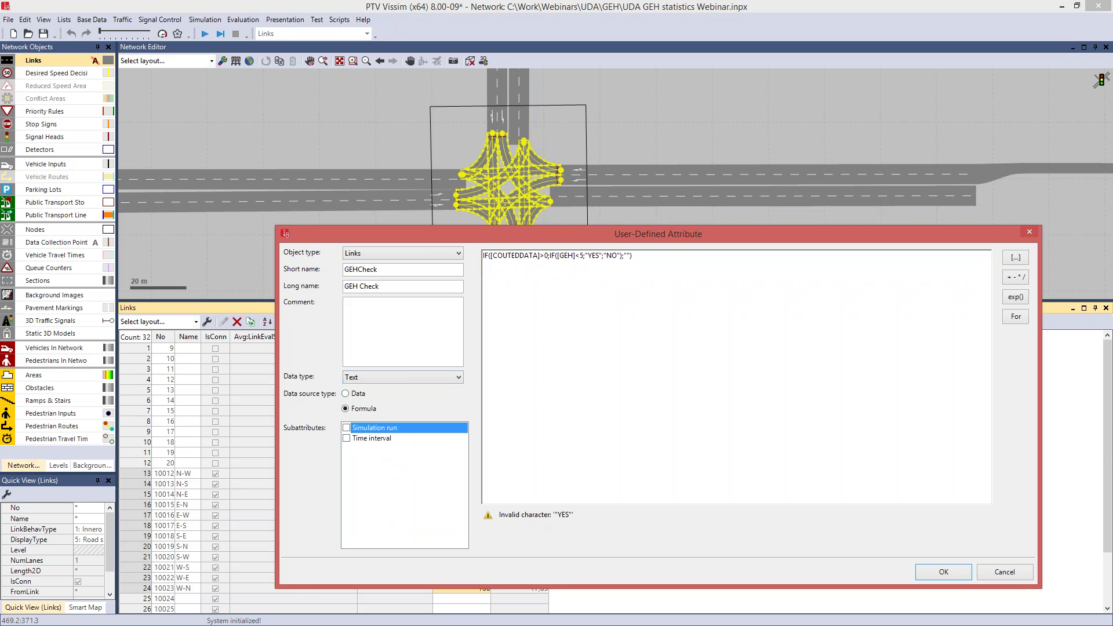
{"action": "left_click", "coordinate": [588, 255]}
{"action": "type", "text": "\""}
{"action": "left_click", "coordinate": [612, 256]}
{"action": "key", "text": "Return"}
Step: Add the GEH Check attribute as a column in the Links list and resize the list to show connectors N-W through W-N
{"action": "left_click_drag", "start_coordinate": [667, 302], "coordinate": [659, 434]}
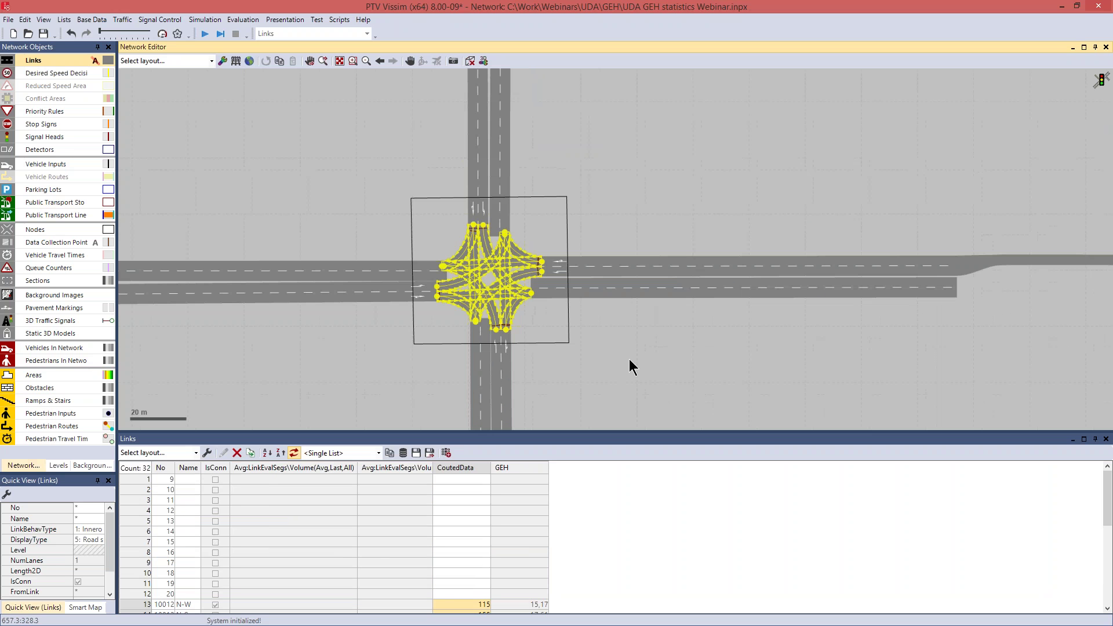
{"action": "left_click_drag", "start_coordinate": [622, 433], "coordinate": [622, 414]}
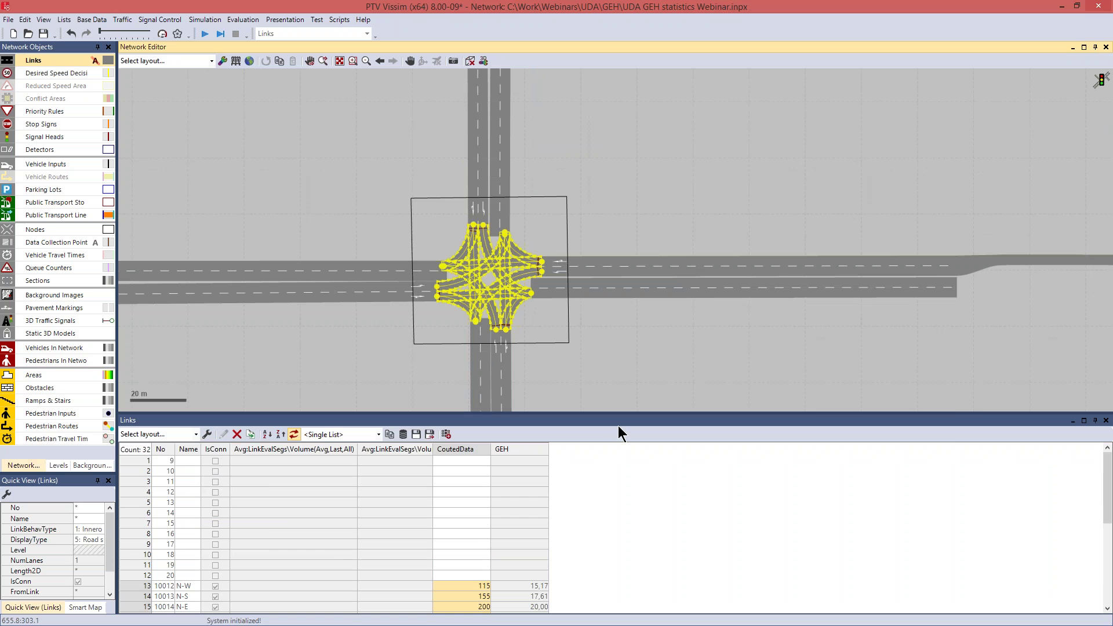
{"action": "left_click", "coordinate": [207, 434]}
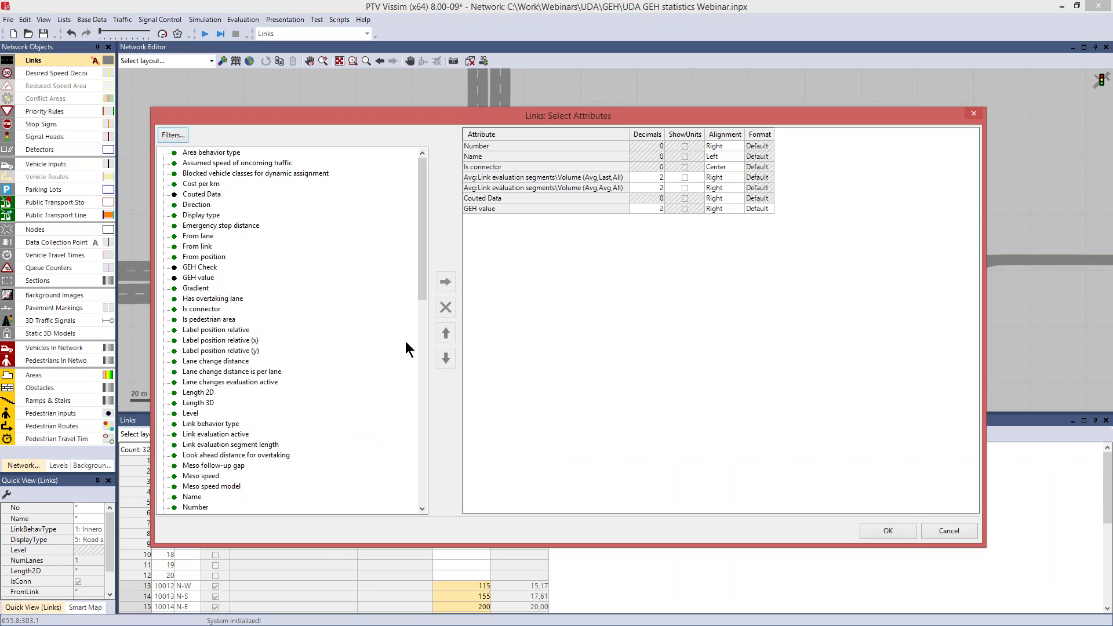
{"action": "left_click", "coordinate": [194, 269]}
{"action": "left_click", "coordinate": [445, 283]}
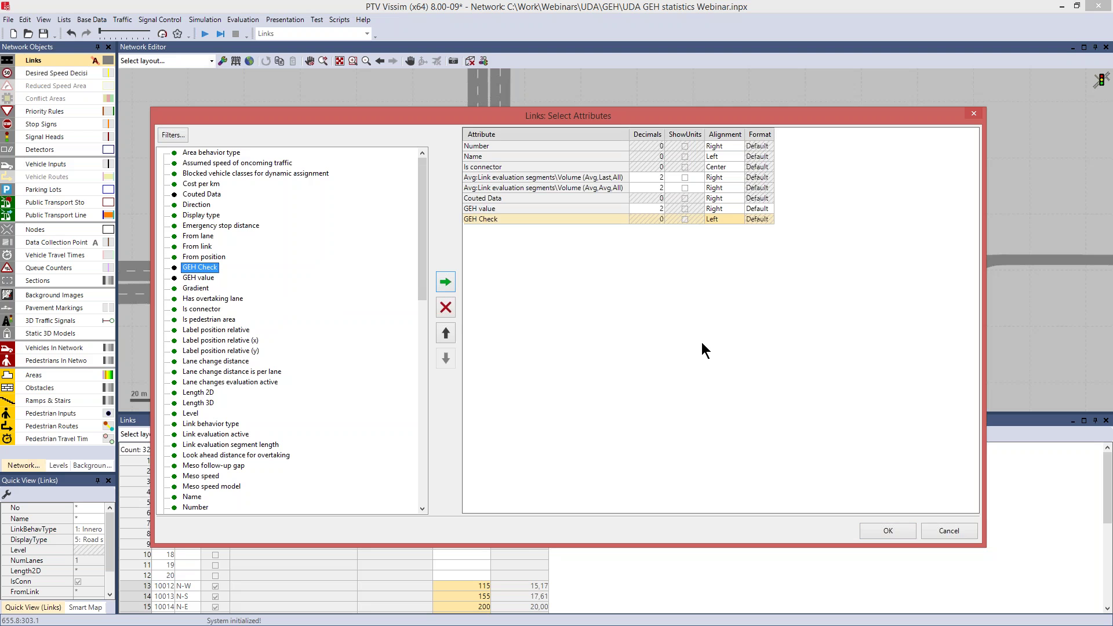
{"action": "left_click", "coordinate": [893, 531]}
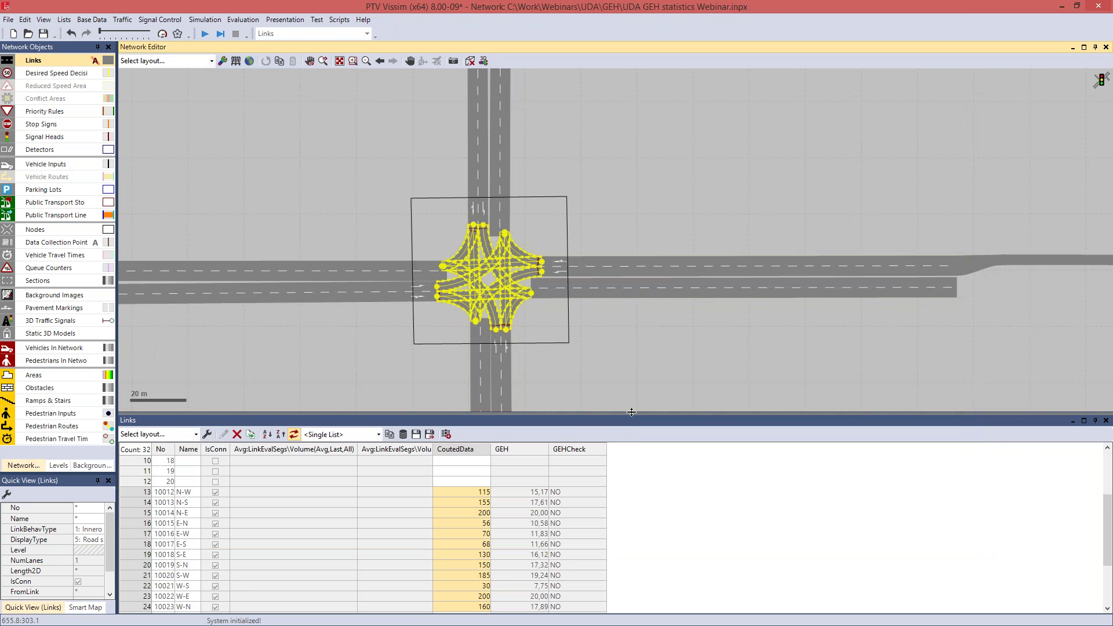
{"action": "left_click_drag", "start_coordinate": [637, 383], "coordinate": [637, 383]}
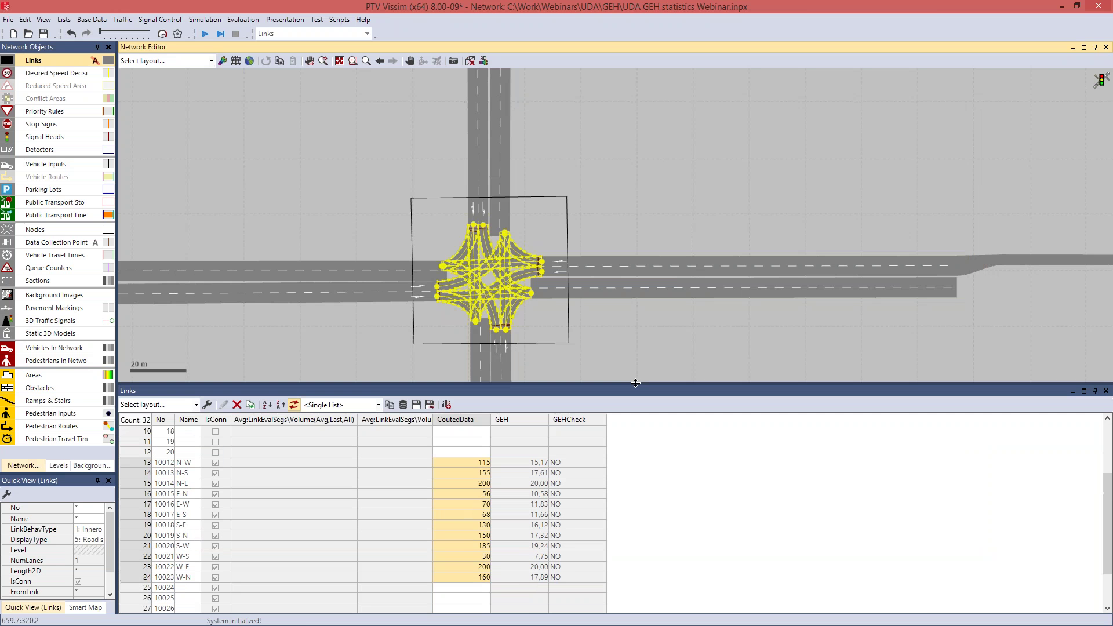
Step: Start a continuous simulation run of the network
{"action": "left_click", "coordinate": [203, 33]}
{"action": "left_click", "coordinate": [561, 353]}
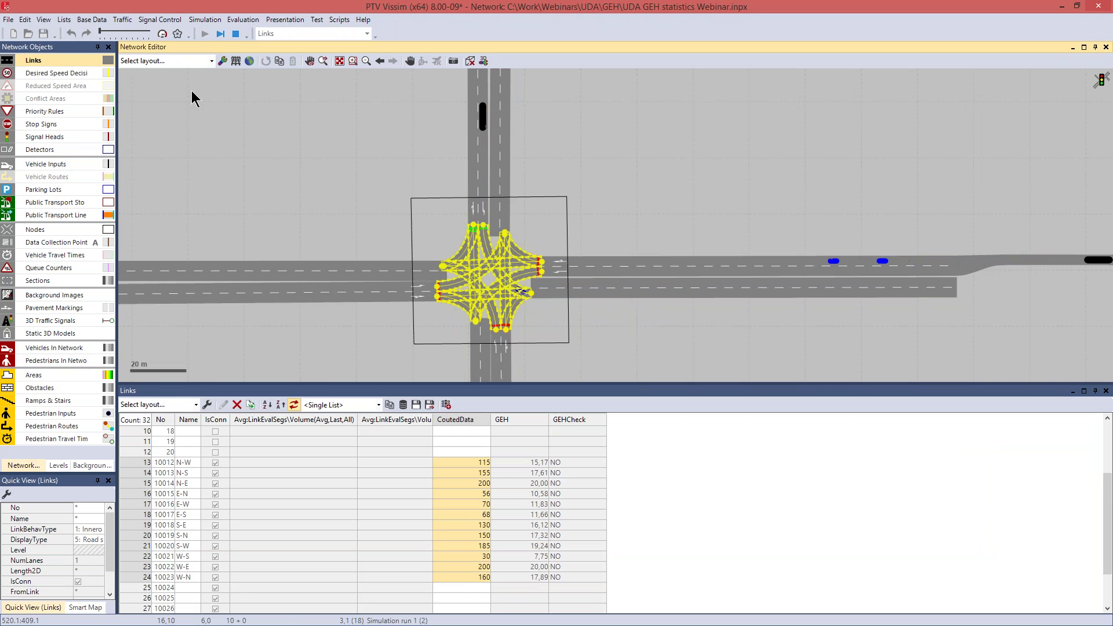
Step: Finish the simulation run in quick mode and select the GEH values of connectors N-W through W-N
{"action": "left_click", "coordinate": [163, 36]}
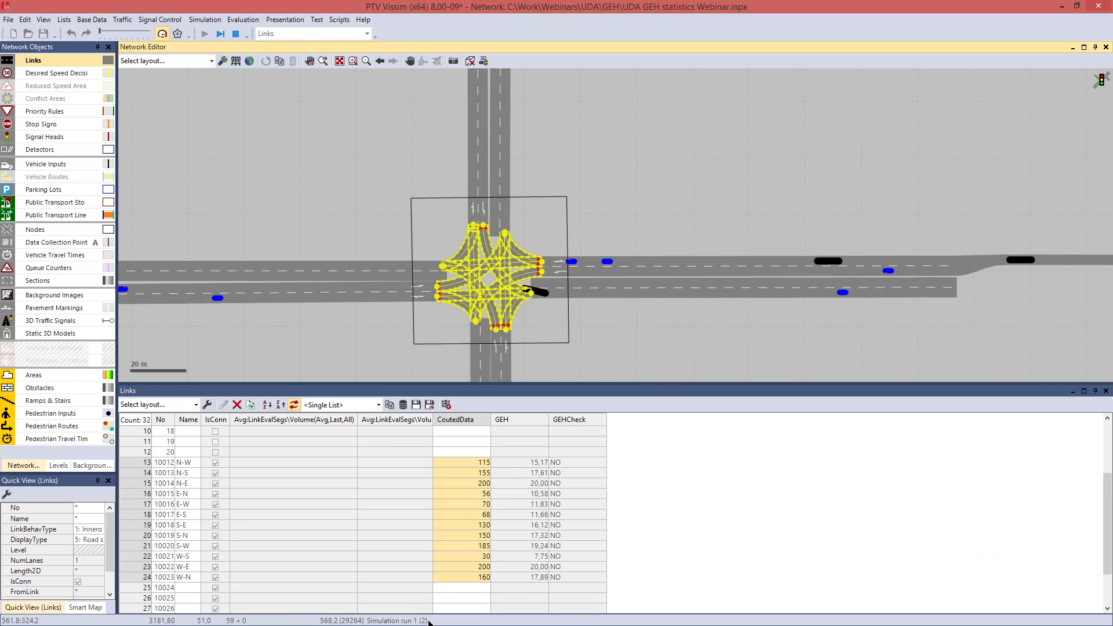
{"action": "key", "text": "F5"}
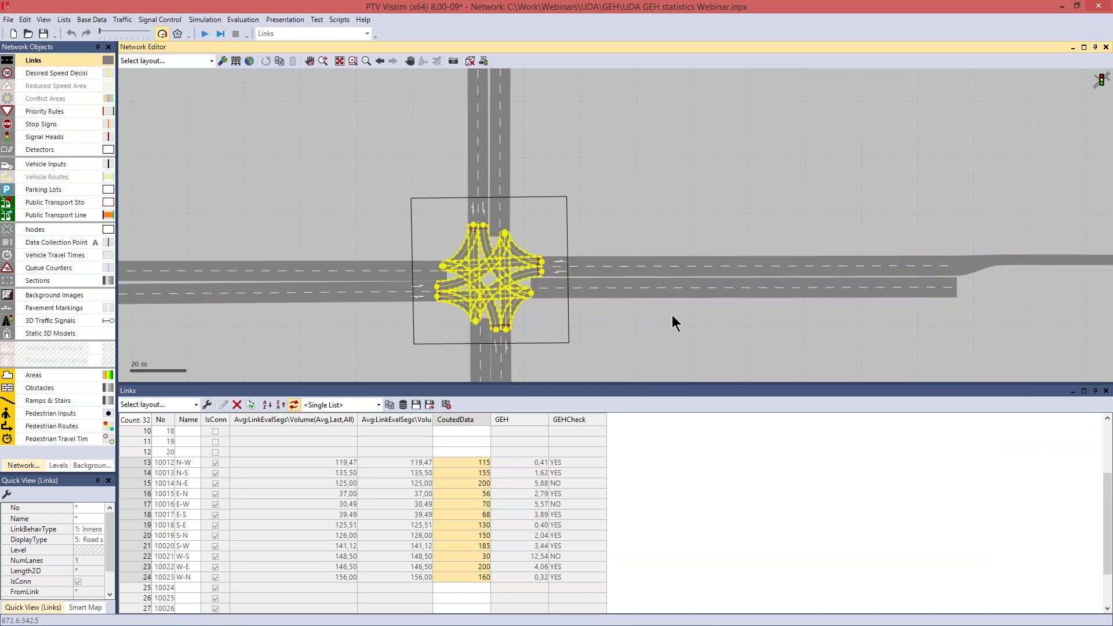
{"action": "left_click_drag", "start_coordinate": [669, 314], "coordinate": [642, 281]}
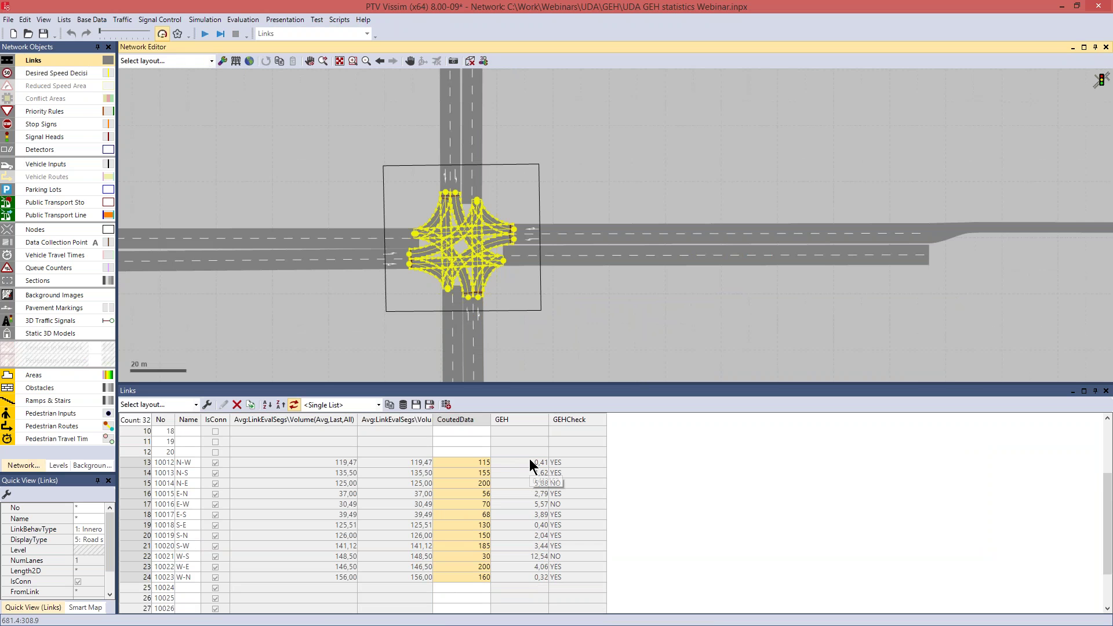
{"action": "left_click_drag", "start_coordinate": [520, 463], "coordinate": [518, 575]}
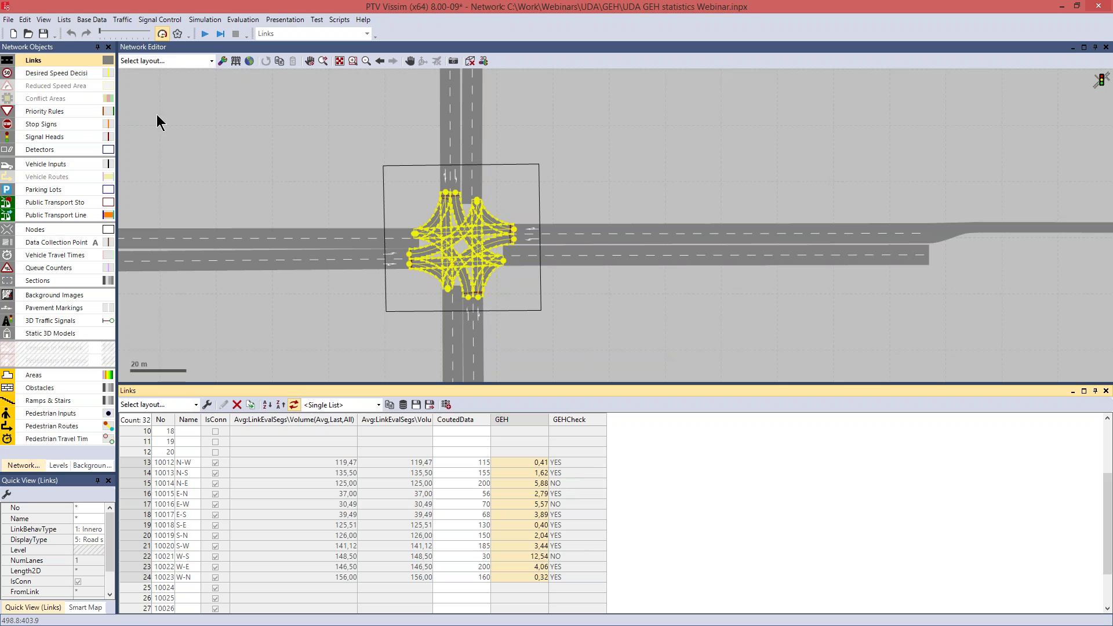
Step: Set the drawing mode of the links to Use color scheme
{"action": "left_click", "coordinate": [109, 59]}
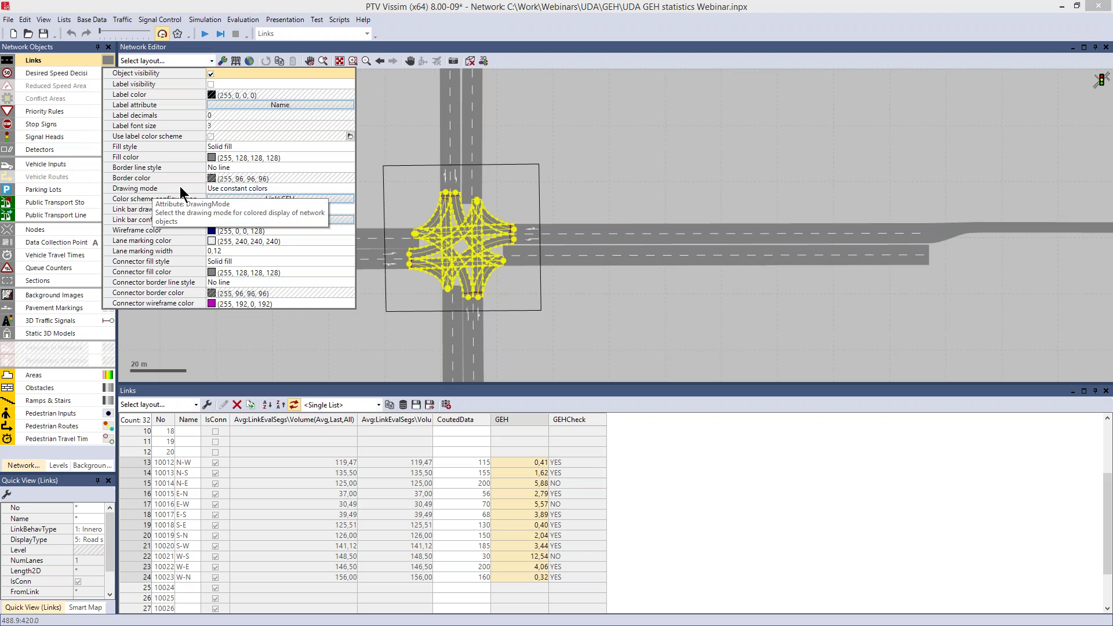
{"action": "left_click", "coordinate": [349, 187]}
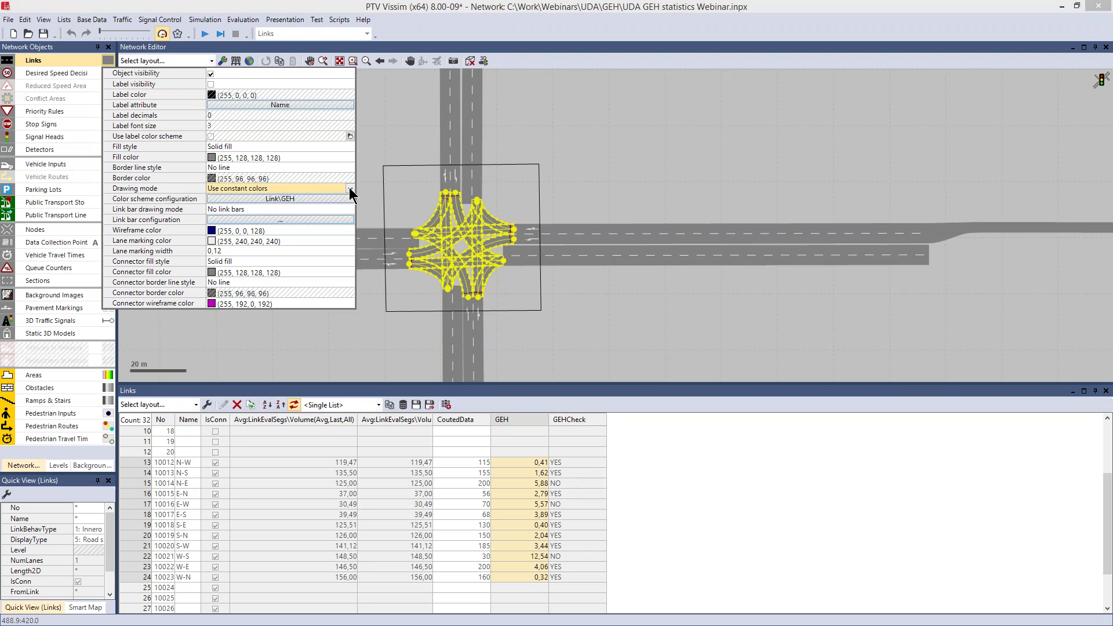
{"action": "left_click", "coordinate": [350, 187]}
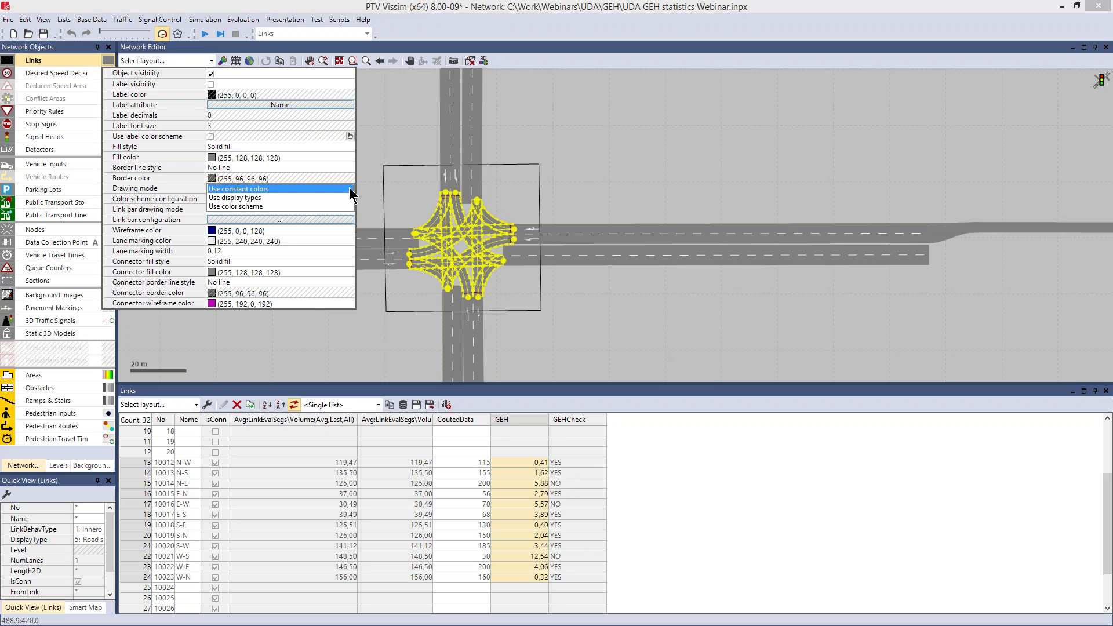
{"action": "left_click", "coordinate": [262, 206]}
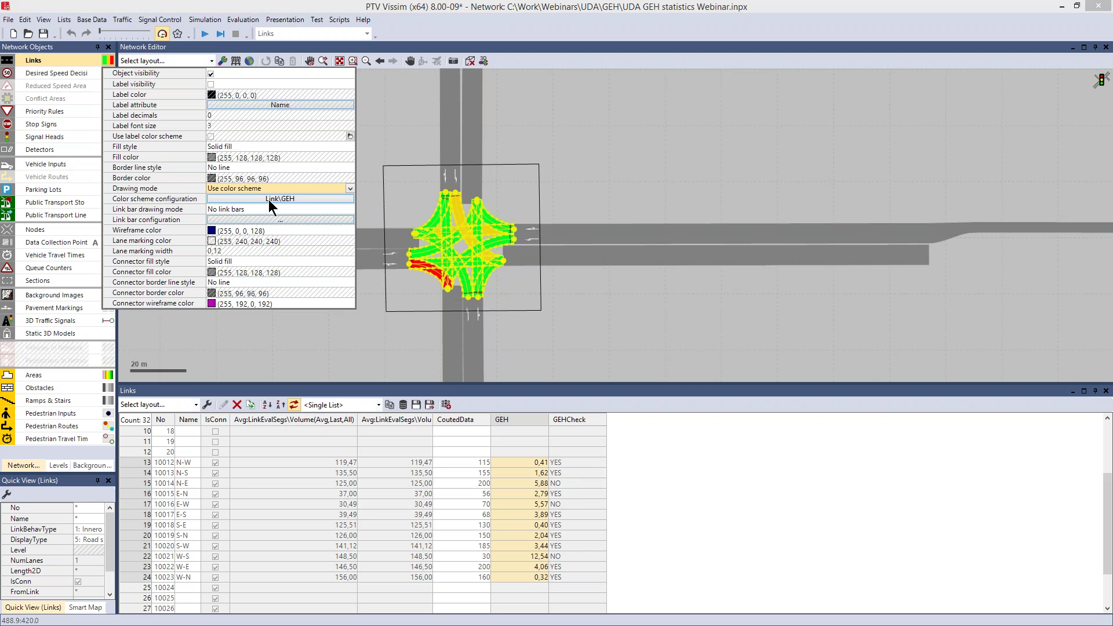
Step: Review the links' color scheme configuration for its classification attribute, class bounds and colors, and inspect the colored connectors at the intersection
{"action": "left_click", "coordinate": [279, 197]}
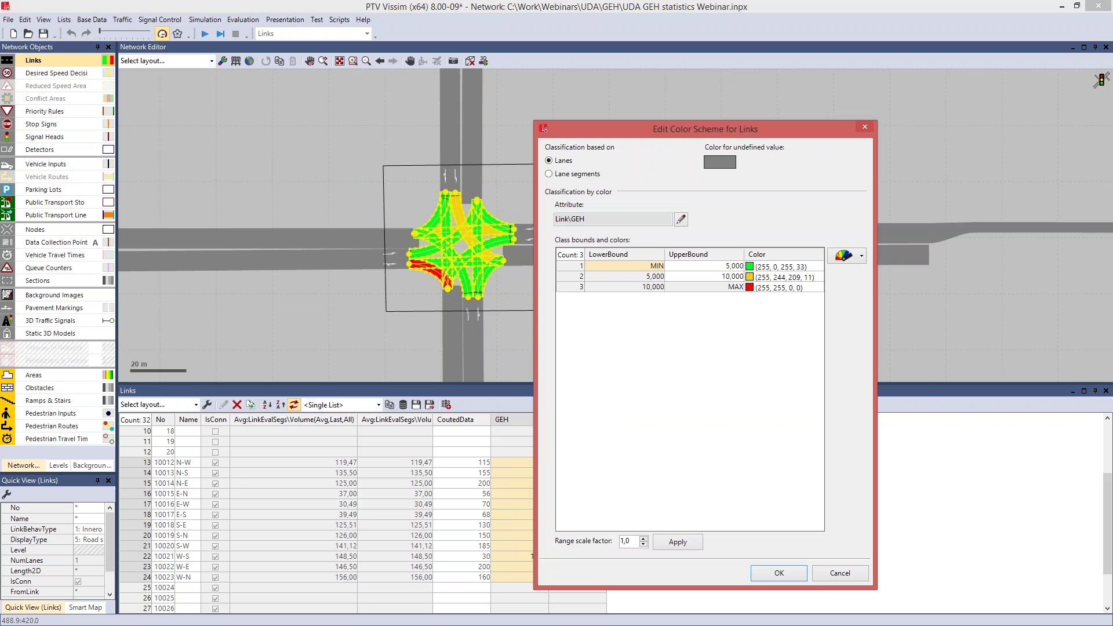
{"action": "left_click", "coordinate": [681, 220]}
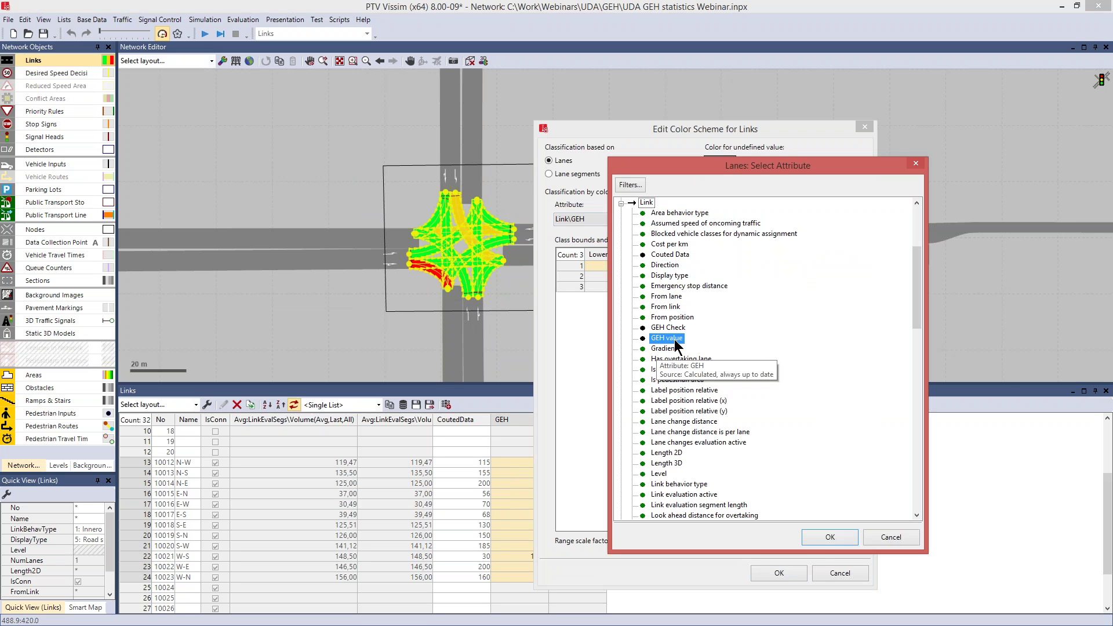
{"action": "left_click", "coordinate": [824, 540]}
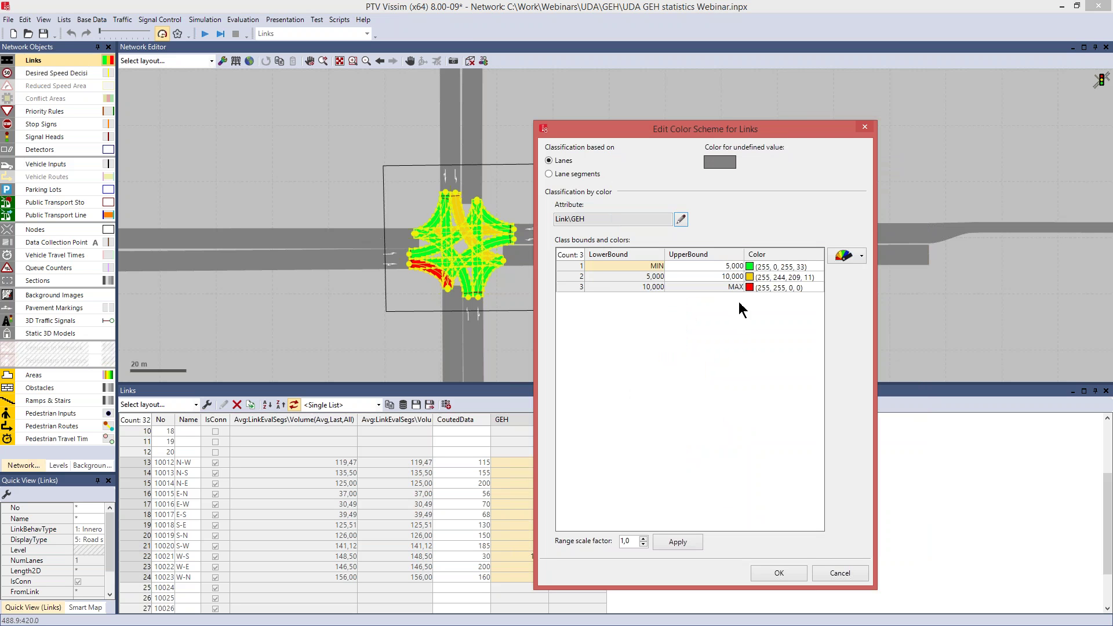
{"action": "left_click", "coordinate": [727, 266]}
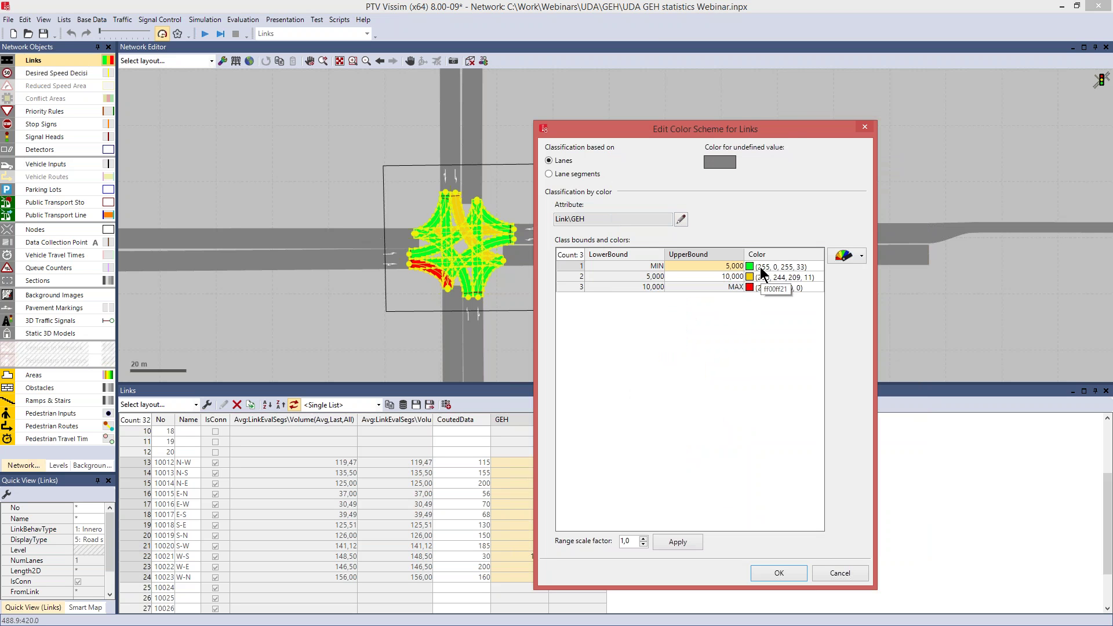
{"action": "left_click", "coordinate": [725, 273]}
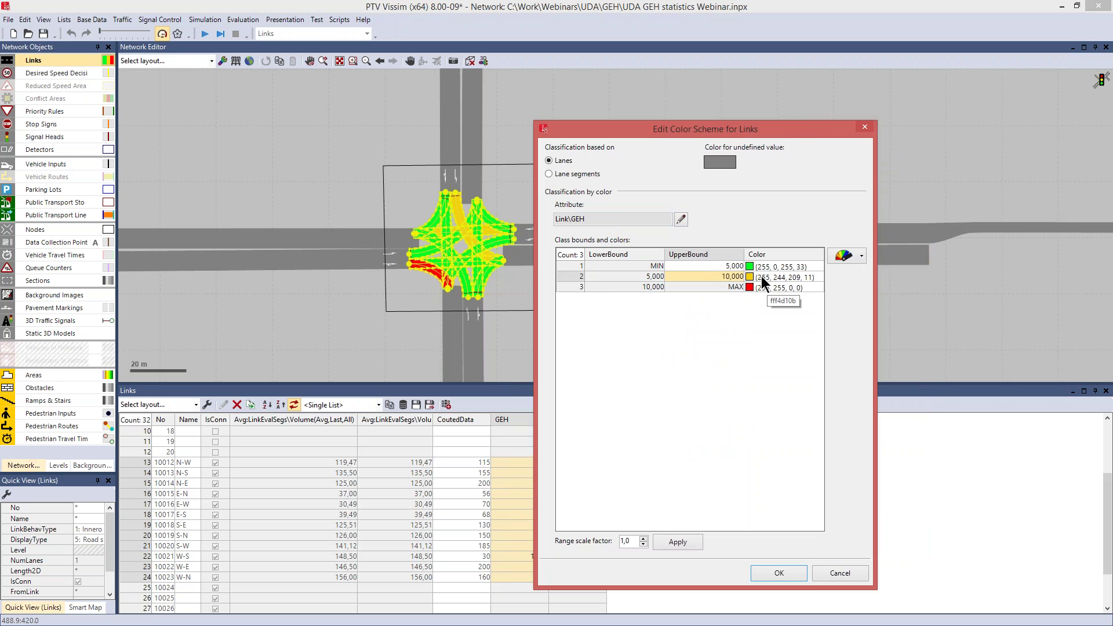
{"action": "left_click", "coordinate": [707, 288]}
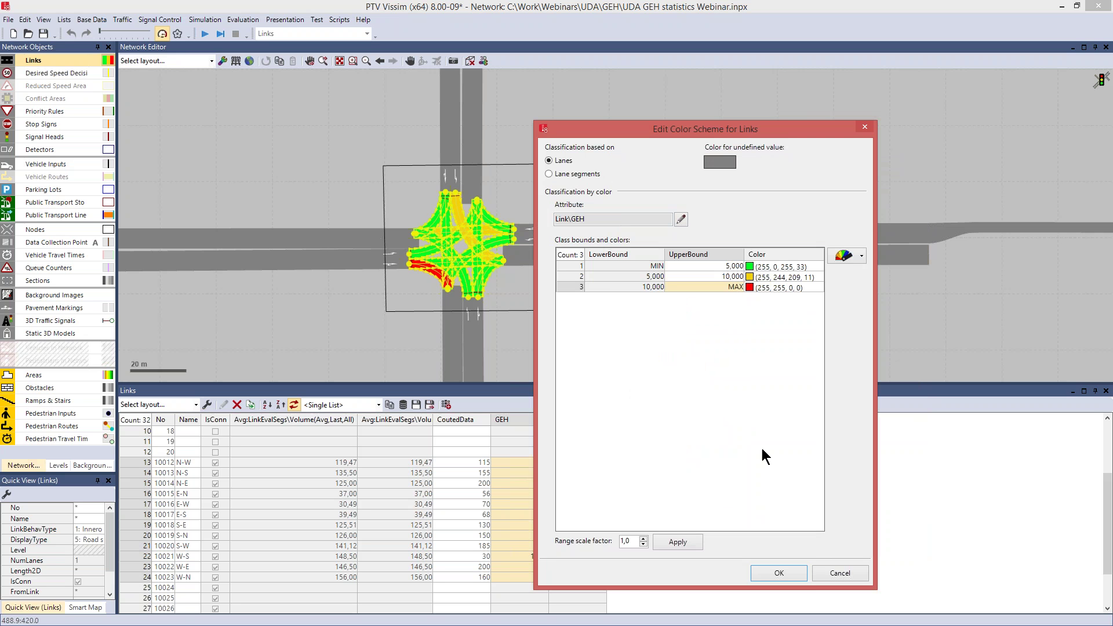
{"action": "left_click", "coordinate": [779, 573]}
{"action": "scroll", "coordinate": [535, 284], "scroll_direction": "up", "scroll_amount": 2}
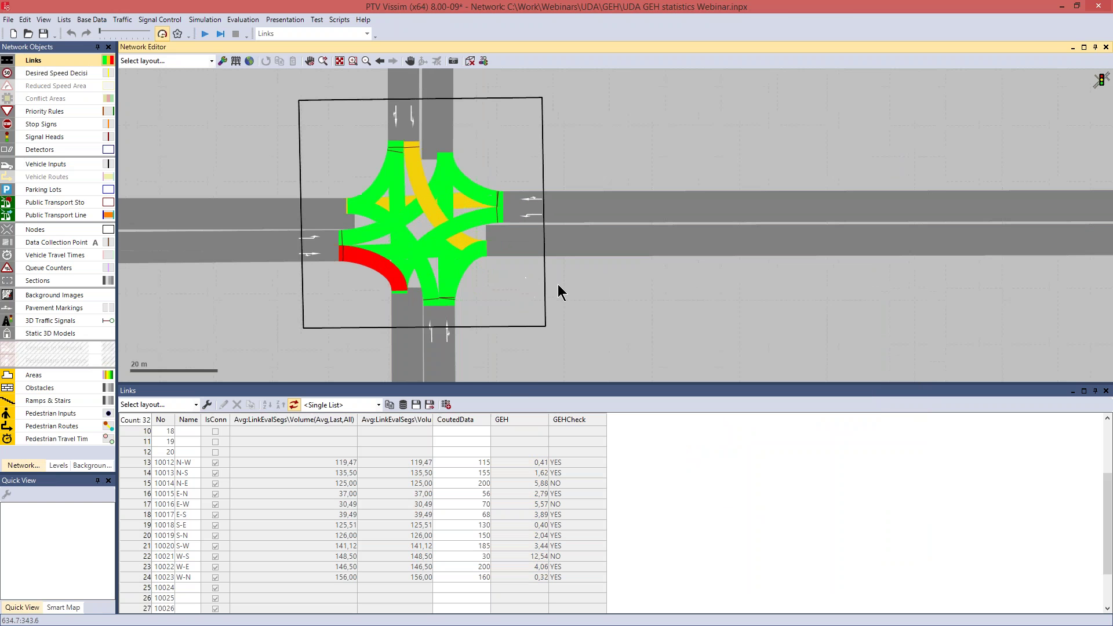
{"action": "scroll", "coordinate": [535, 284], "scroll_direction": "up", "scroll_amount": 3}
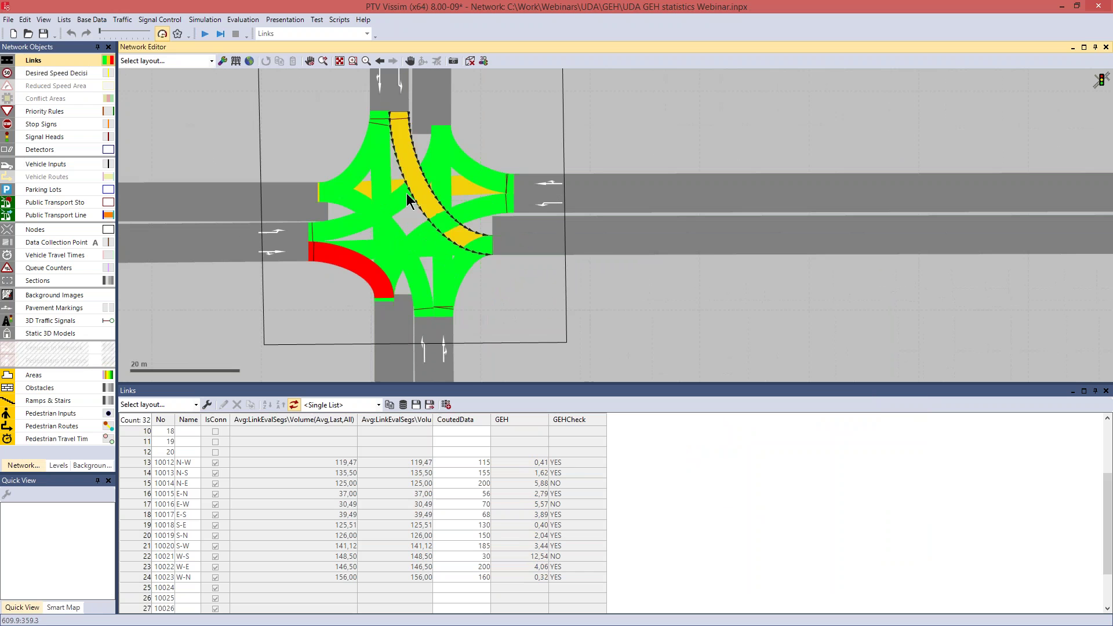
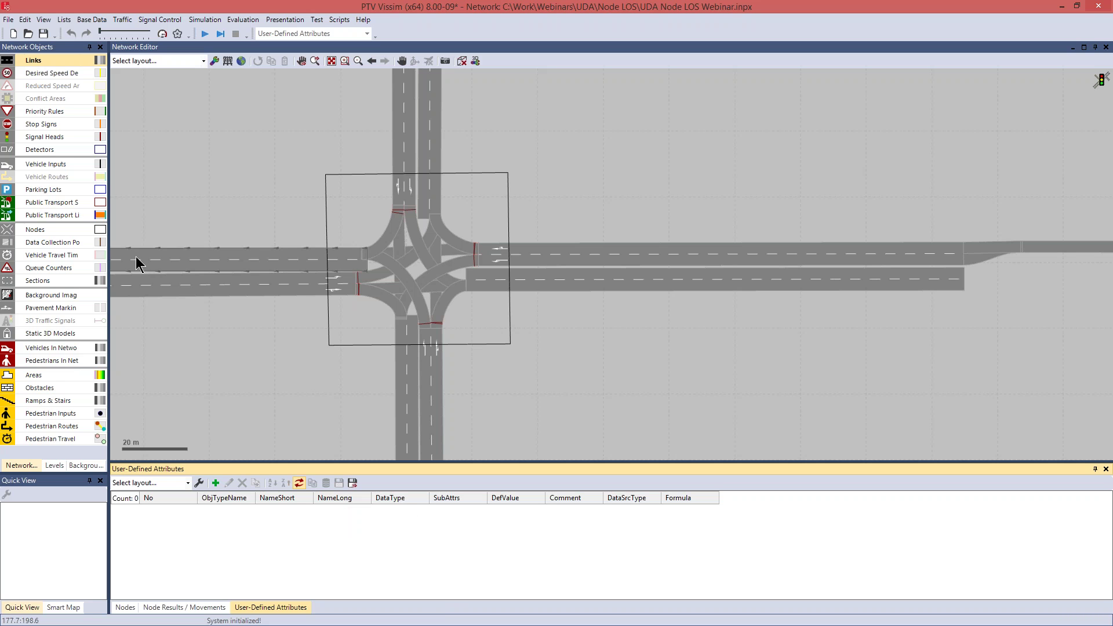
Step: Choose UDA Node LOS.inpx from the Node LOS folder as the network file to read additionally
{"action": "left_click", "coordinate": [8, 19]}
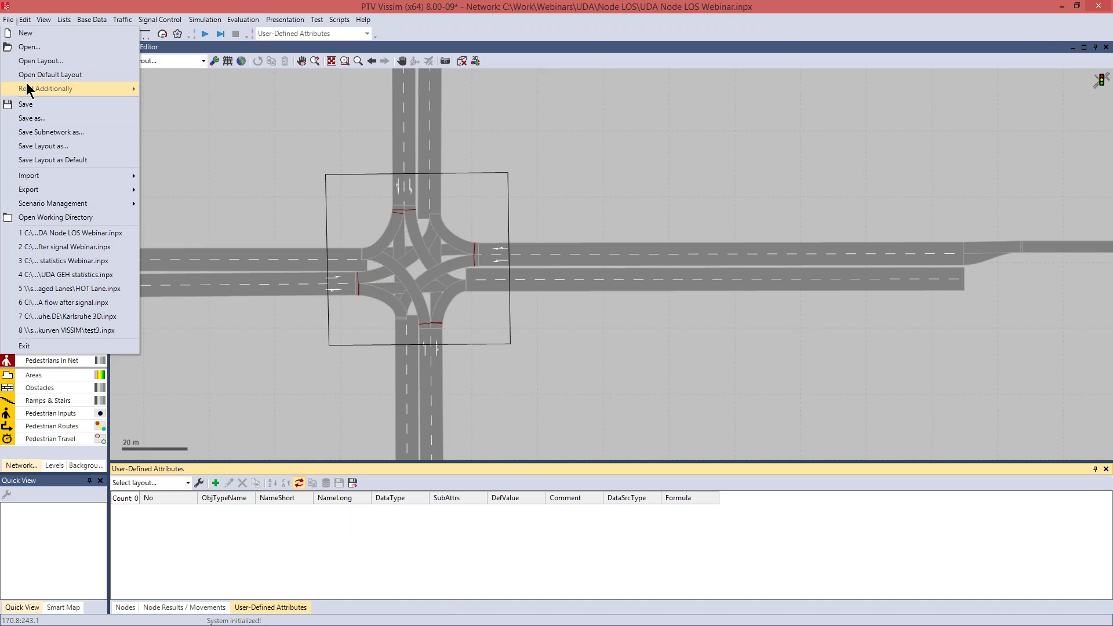
{"action": "mouse_move", "coordinate": [27, 85]}
{"action": "left_click", "coordinate": [161, 91]}
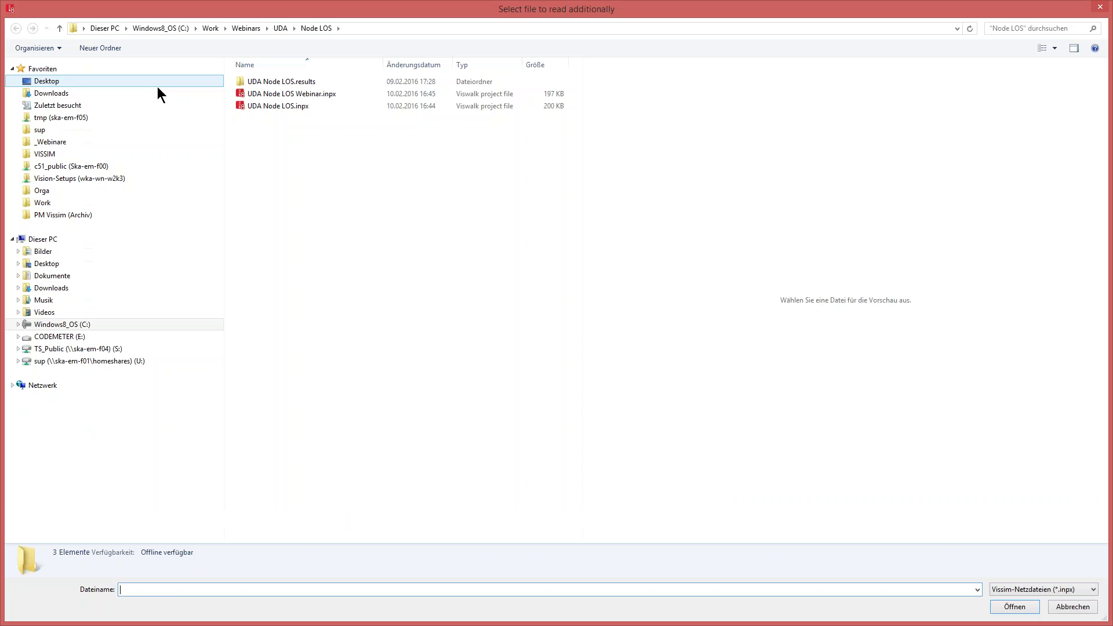
{"action": "left_click", "coordinate": [267, 107]}
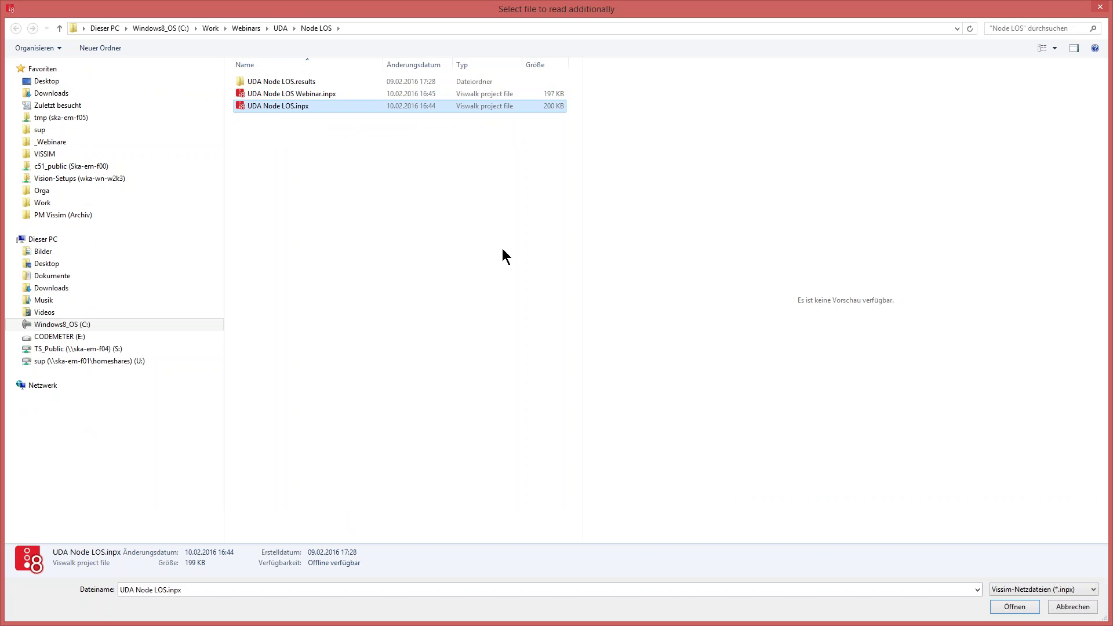
{"action": "left_click", "coordinate": [1016, 607]}
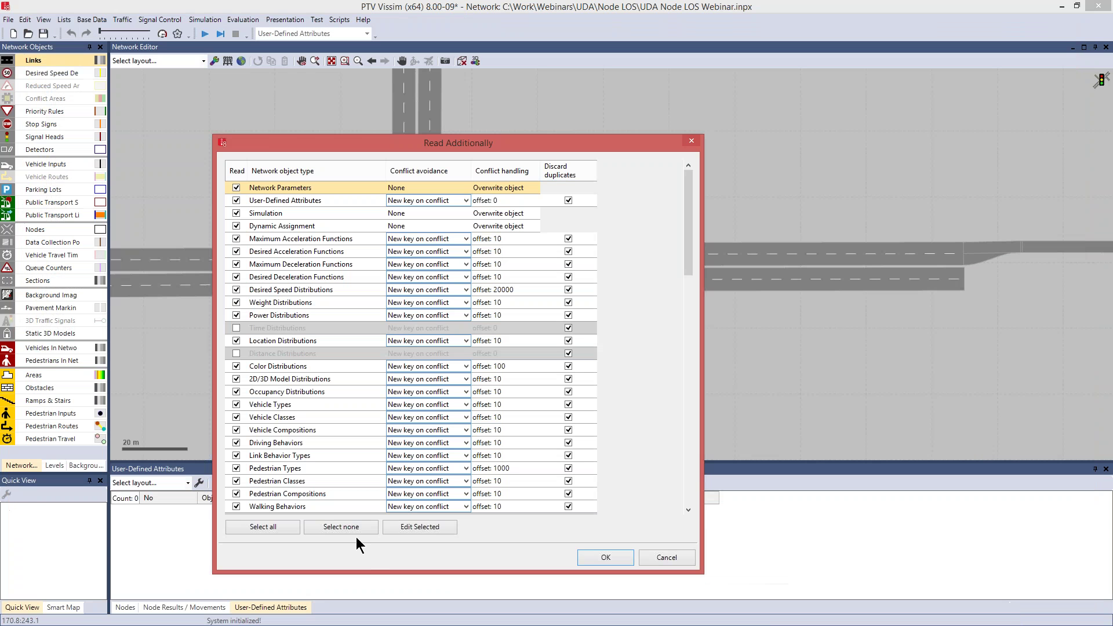
Step: Restrict the additional read to User-Defined Attributes only and import them into the network
{"action": "left_click", "coordinate": [349, 528]}
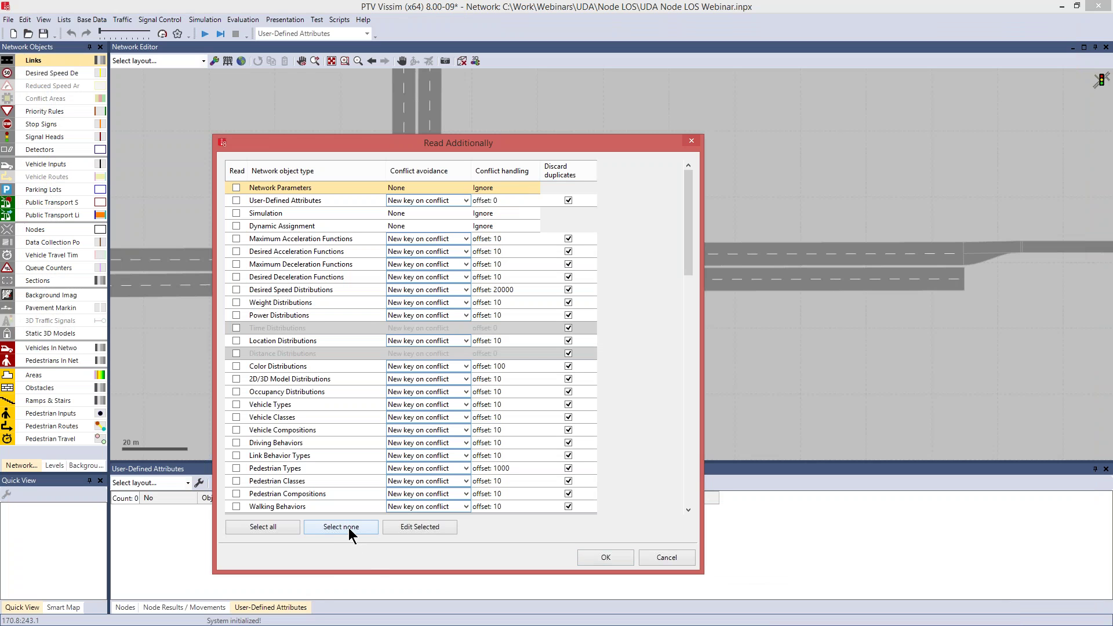
{"action": "left_click", "coordinate": [236, 200]}
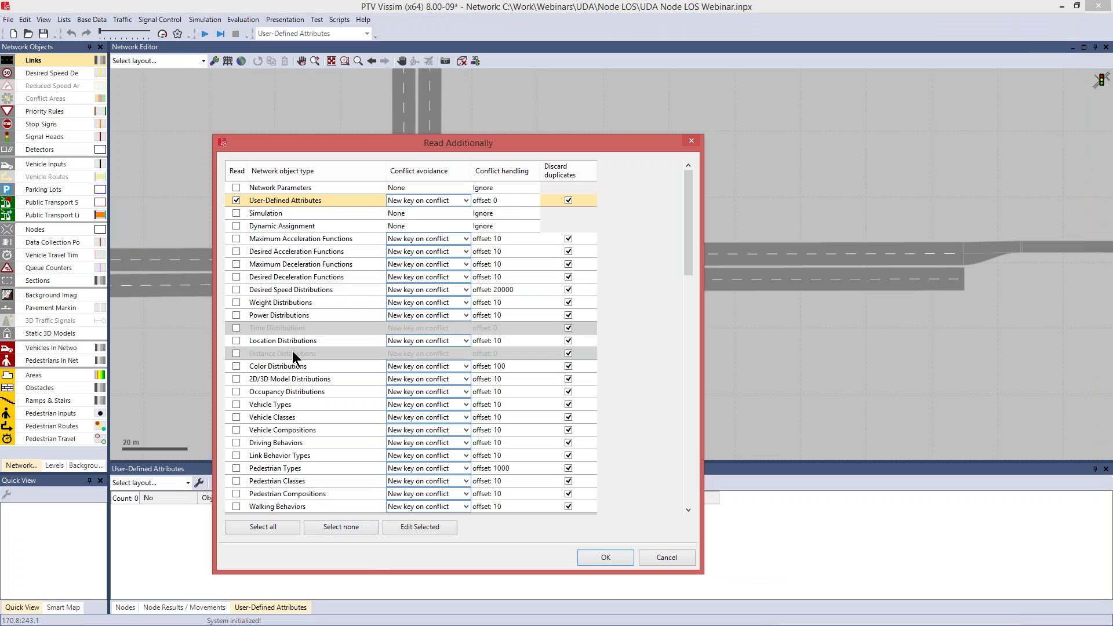
{"action": "left_click", "coordinate": [604, 558]}
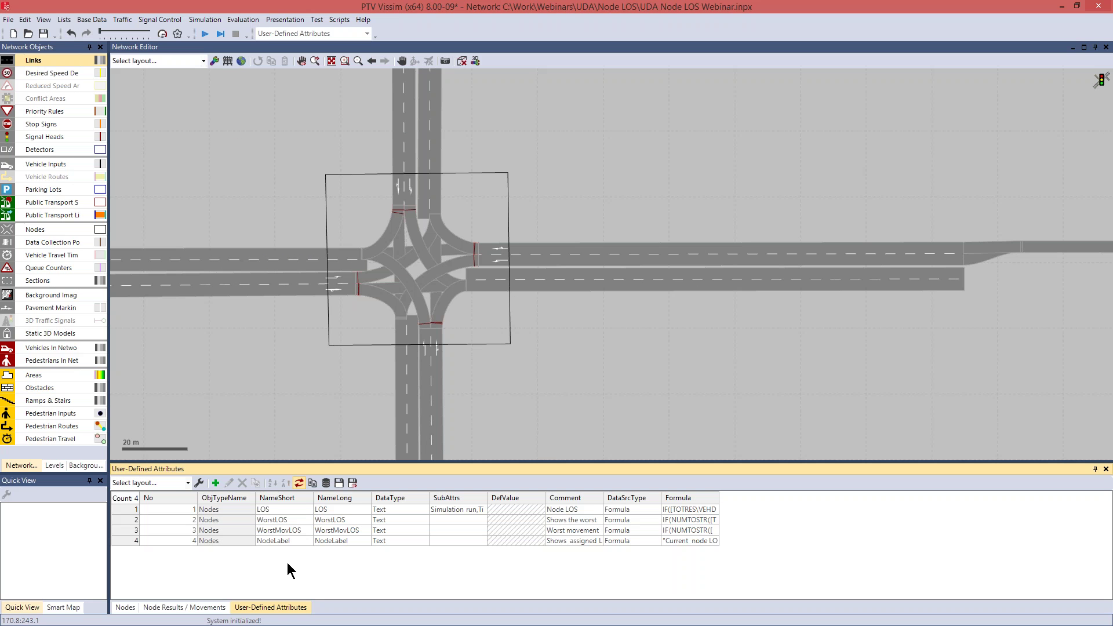
Step: Examine the LOS node attribute's formula and how it assigns grades from the vehicle delay
{"action": "double_click", "coordinate": [121, 509]}
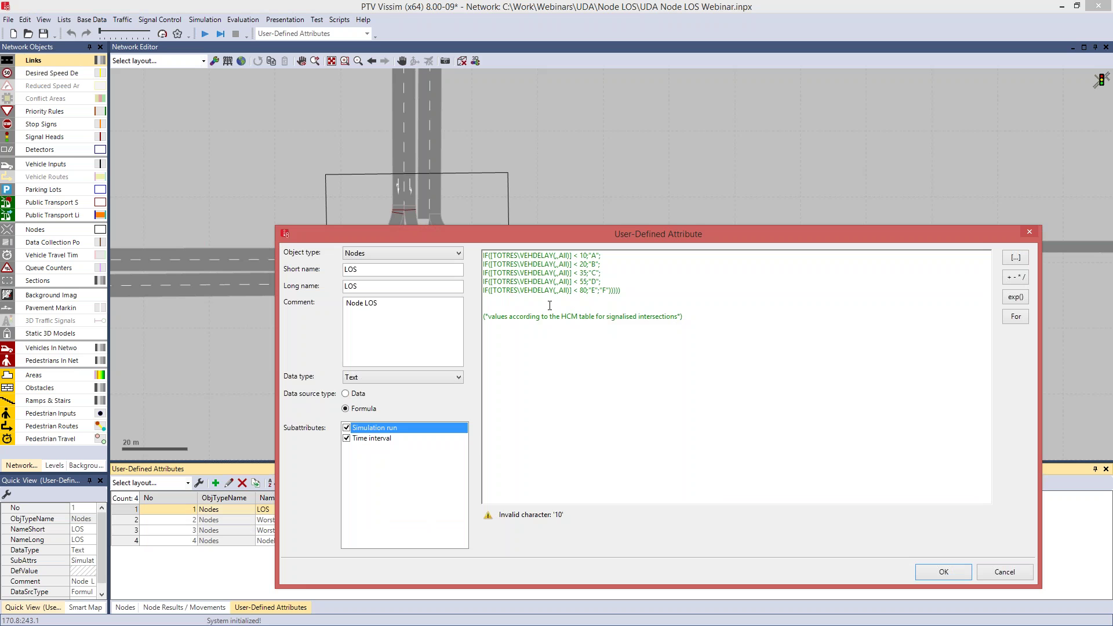
{"action": "left_click", "coordinate": [550, 256]}
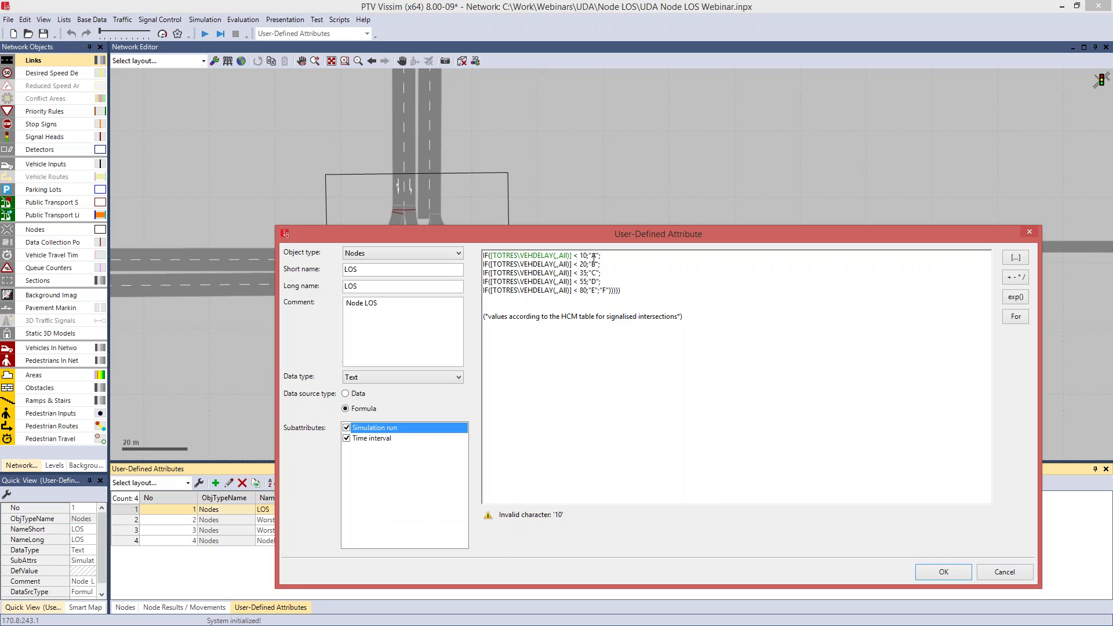
{"action": "left_click", "coordinate": [542, 265]}
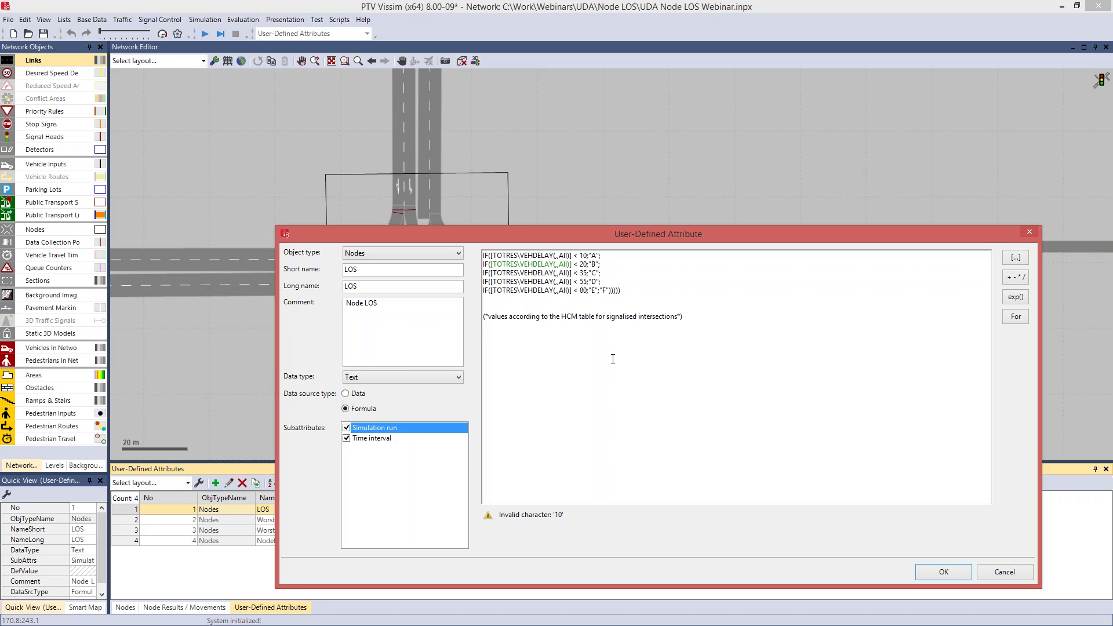
{"action": "left_click", "coordinate": [1008, 575]}
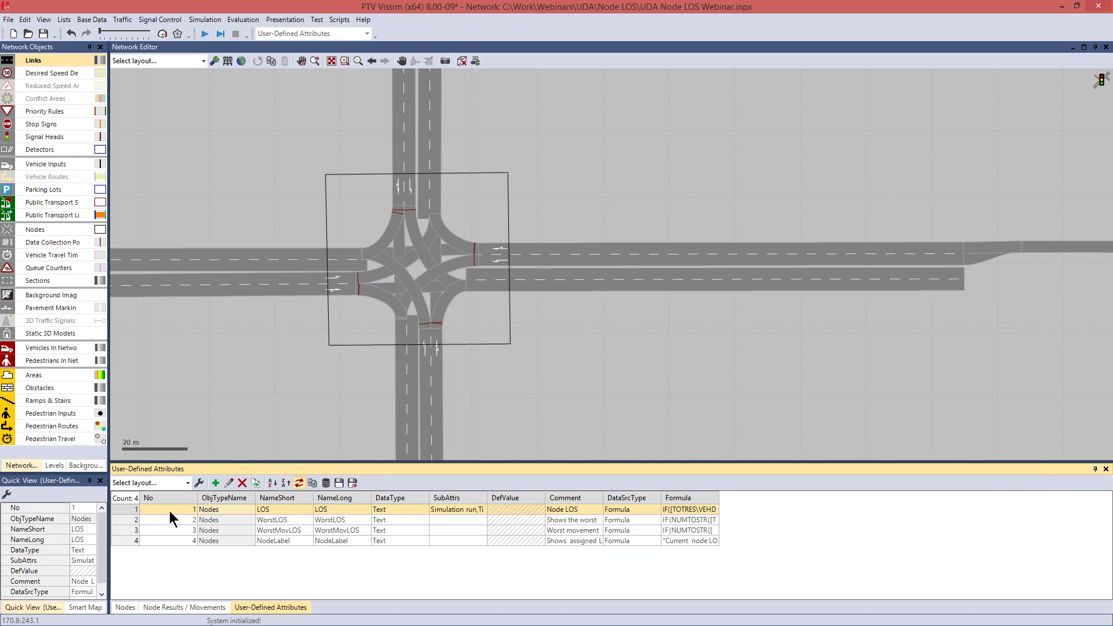
Step: Examine the WorstLOS node attribute's formula, including its maximum vehicle delay references and the empty-value check
{"action": "double_click", "coordinate": [128, 519]}
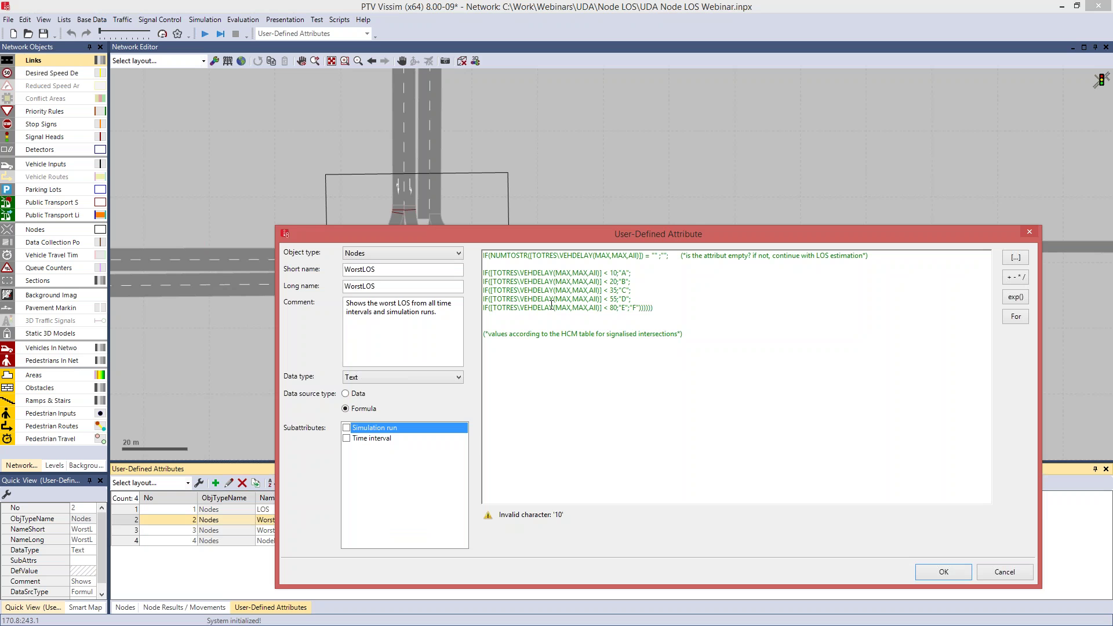
{"action": "left_click", "coordinate": [595, 273]}
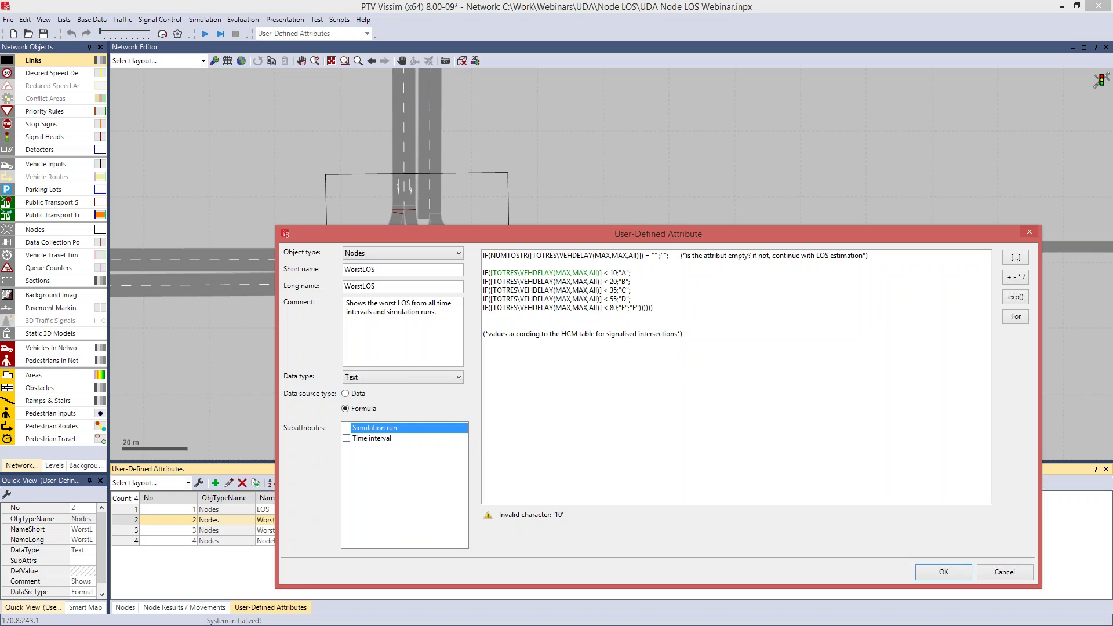
{"action": "left_click", "coordinate": [689, 257]}
{"action": "left_click", "coordinate": [938, 572]}
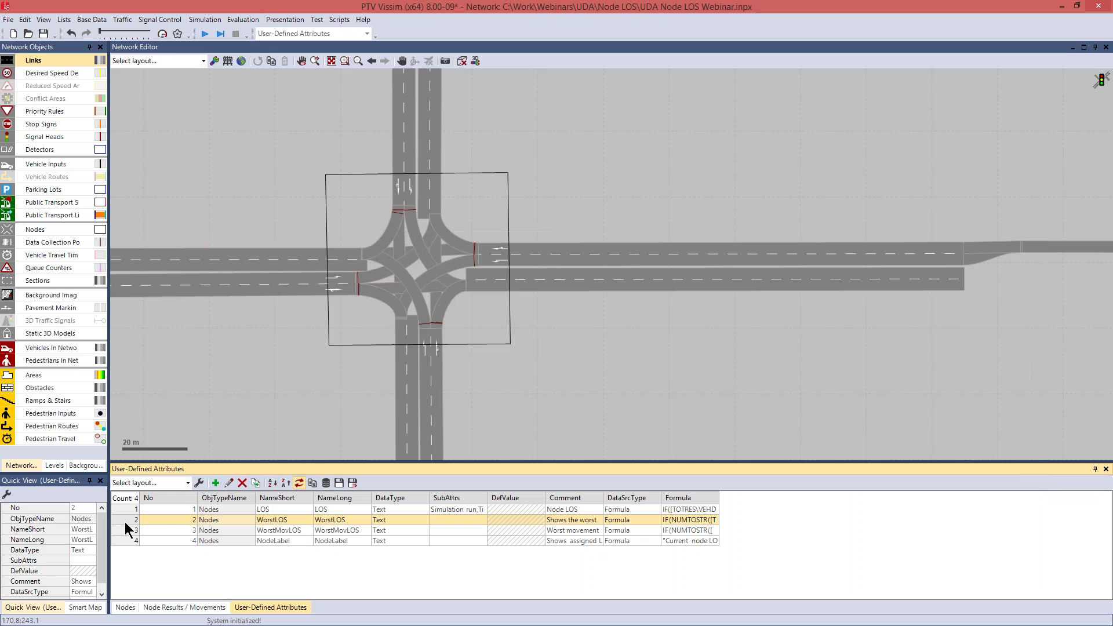
Step: Examine the WorstMovLOS node attribute's formula, including its maximum movement delay references and the grade thresholds
{"action": "double_click", "coordinate": [123, 530]}
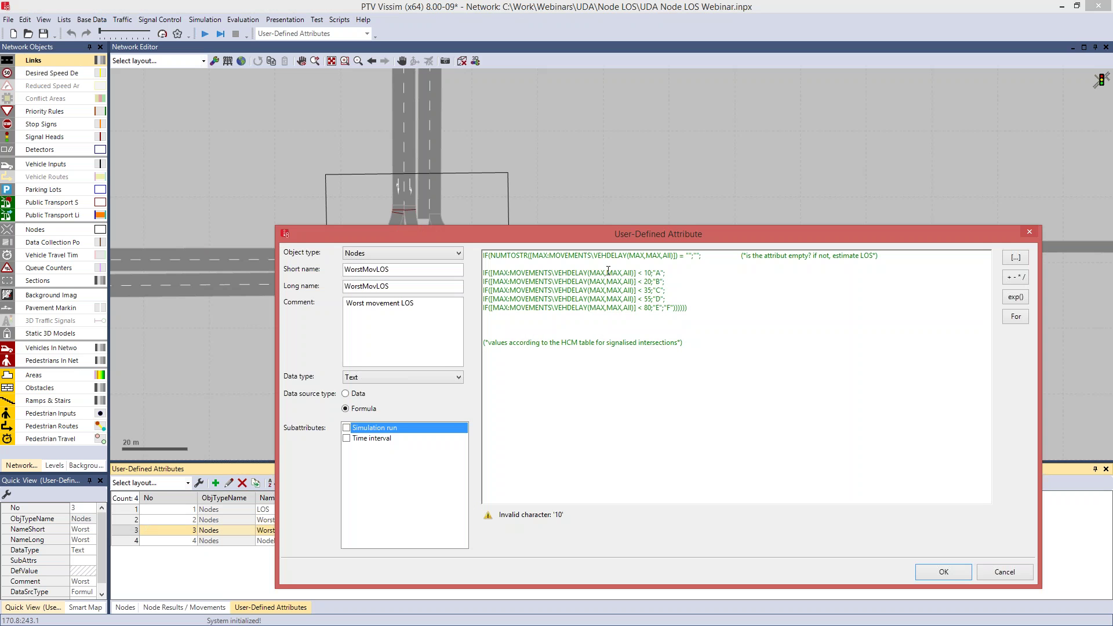
{"action": "left_click_drag", "start_coordinate": [622, 226], "coordinate": [627, 208]}
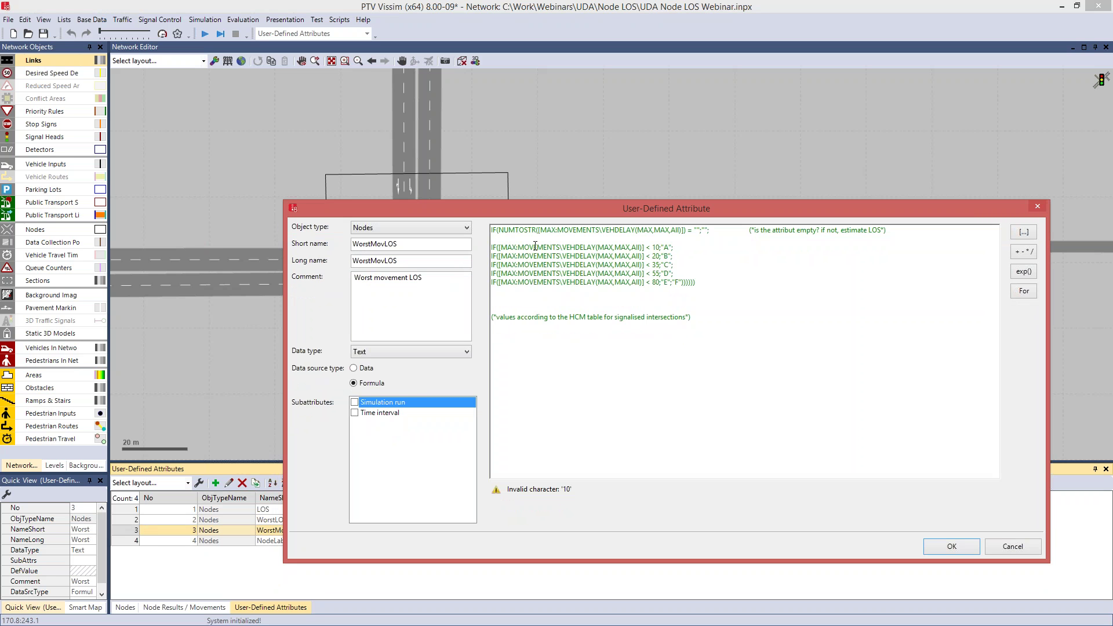
{"action": "left_click", "coordinate": [622, 247]}
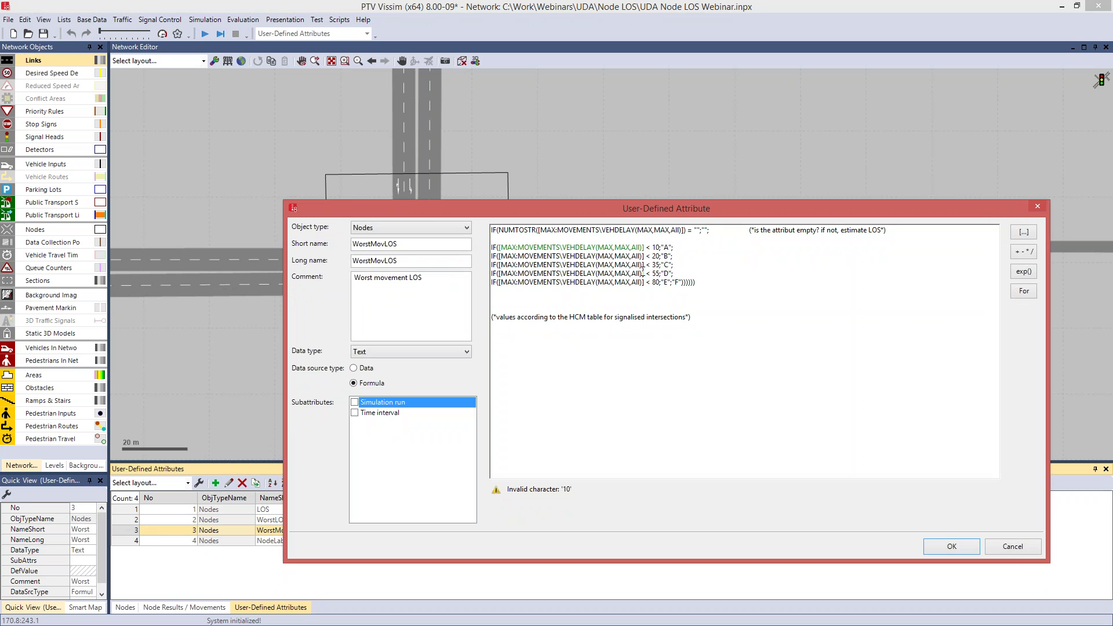
{"action": "key", "text": "Down"}
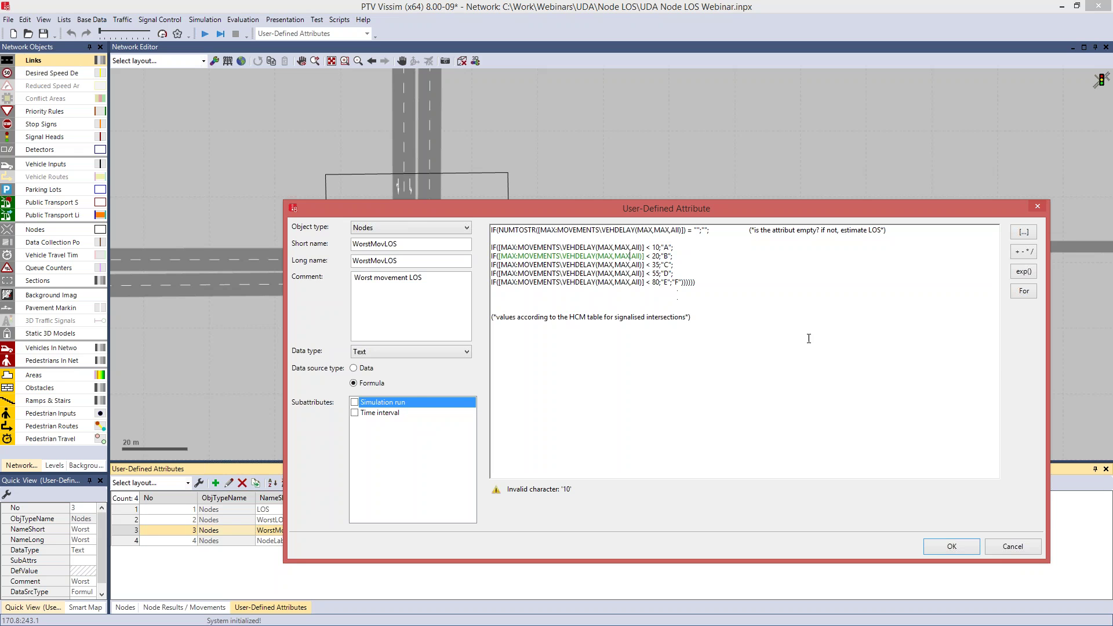
{"action": "left_click", "coordinate": [999, 546]}
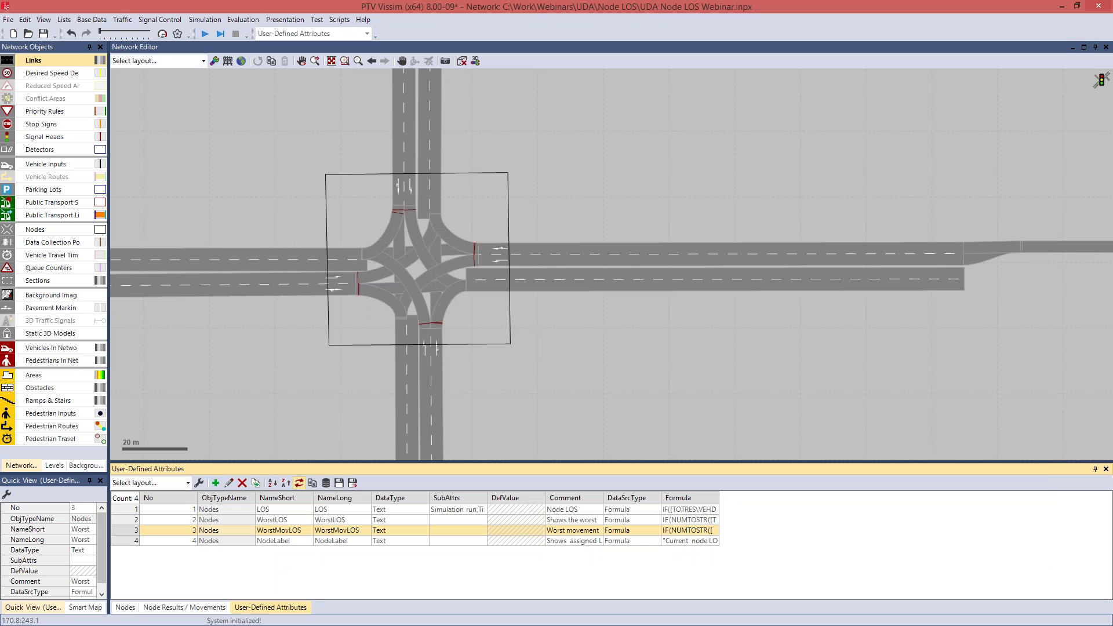
Step: Examine the NodeLabel attribute's formula and how it joins text with the current, last-interval, worst node and worst movement LOS
{"action": "double_click", "coordinate": [127, 542]}
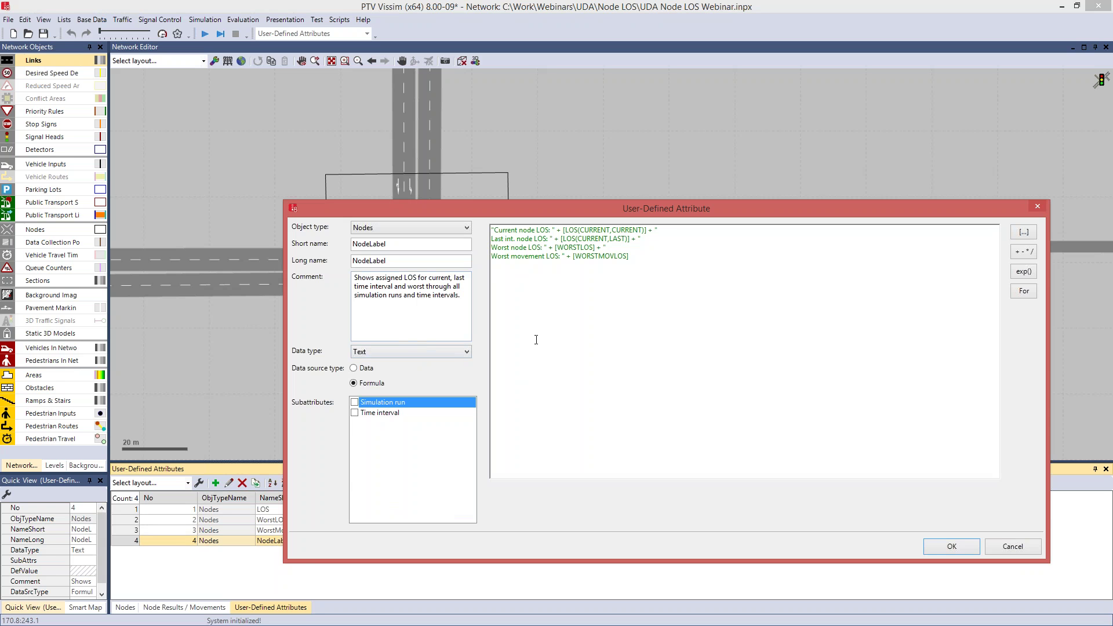
{"action": "left_click", "coordinate": [522, 229]}
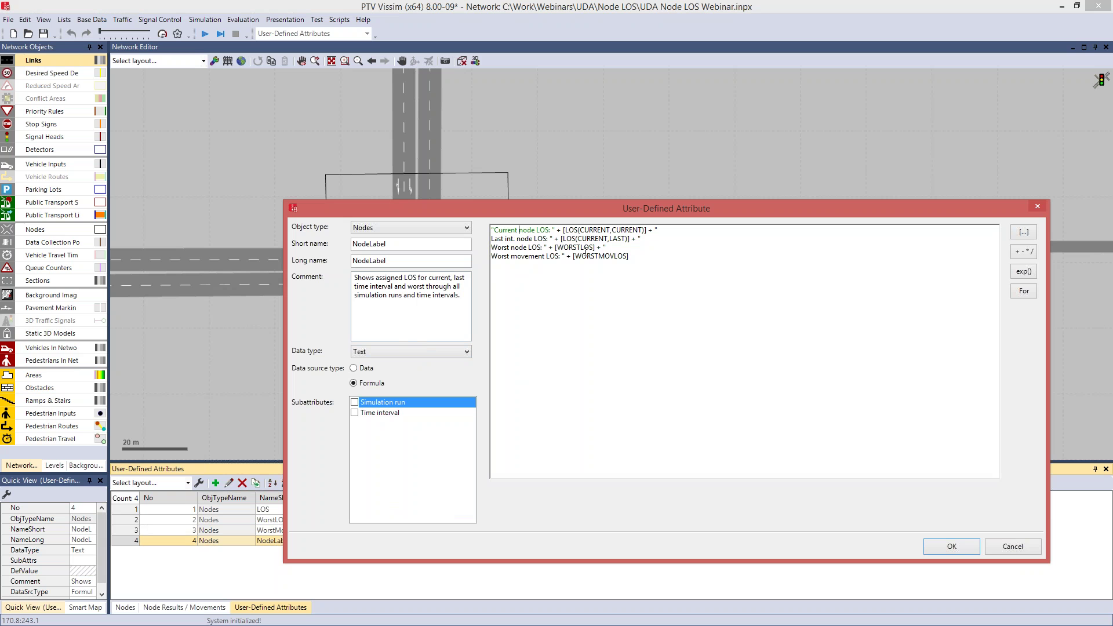
{"action": "left_click", "coordinate": [591, 232]}
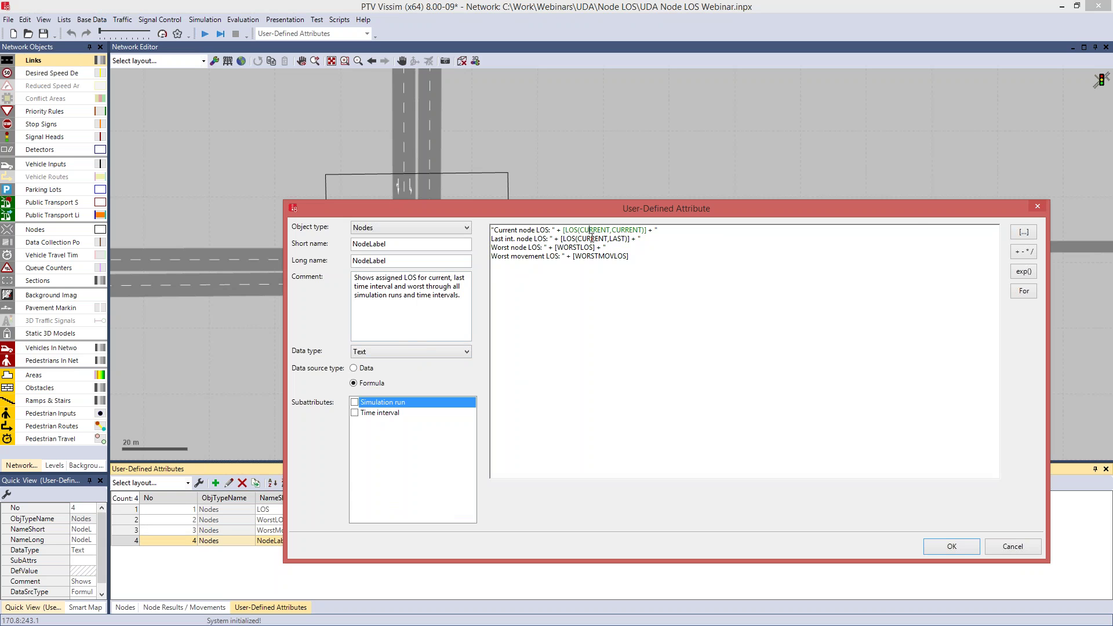
{"action": "double_click", "coordinate": [632, 230]}
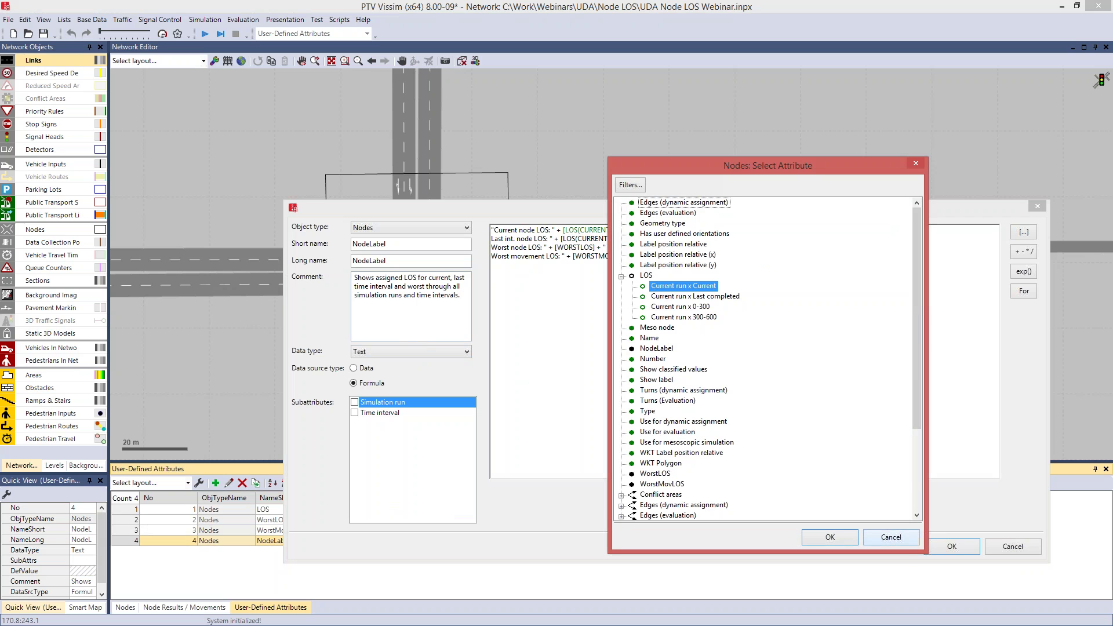
{"action": "left_click", "coordinate": [898, 534]}
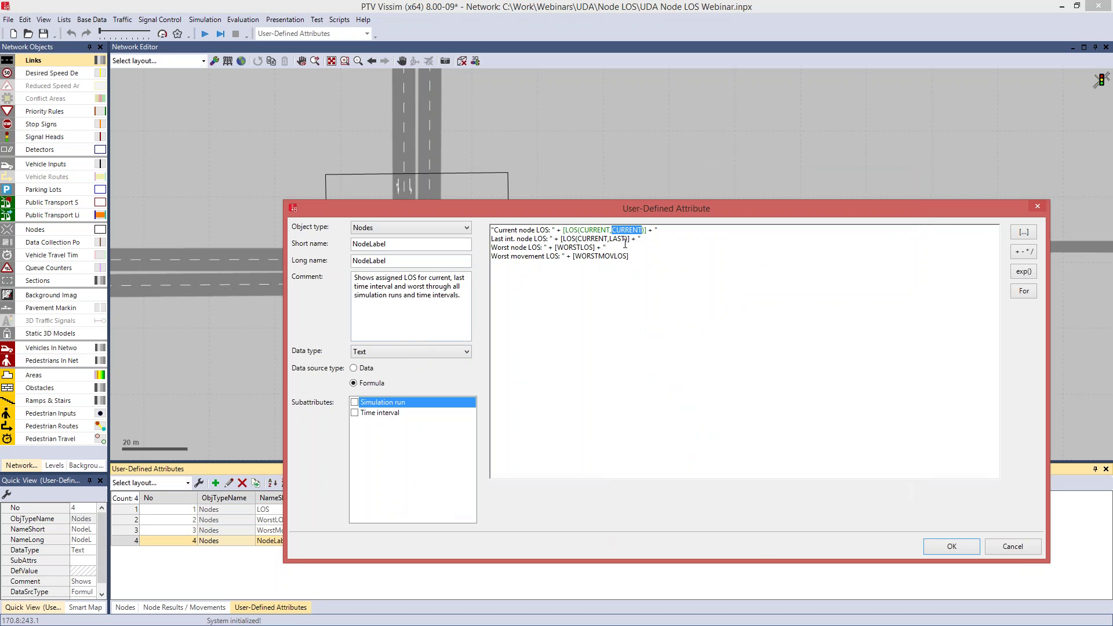
{"action": "left_click", "coordinate": [520, 236]}
{"action": "left_click", "coordinate": [514, 247]}
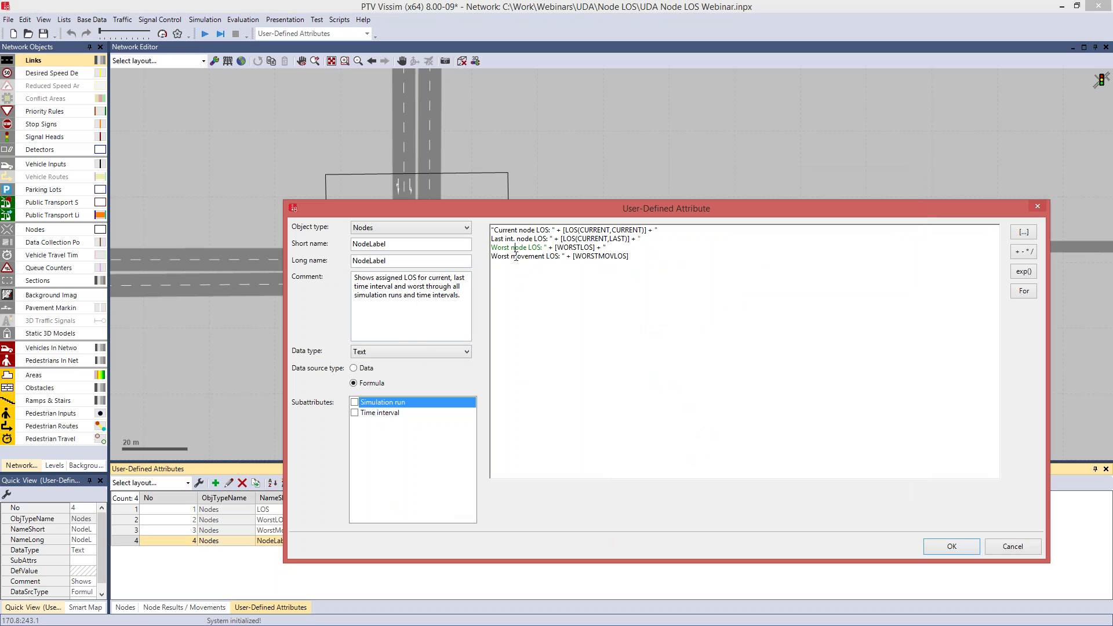
{"action": "left_click", "coordinate": [513, 255]}
{"action": "left_click", "coordinate": [533, 249]}
{"action": "left_click", "coordinate": [1013, 546]}
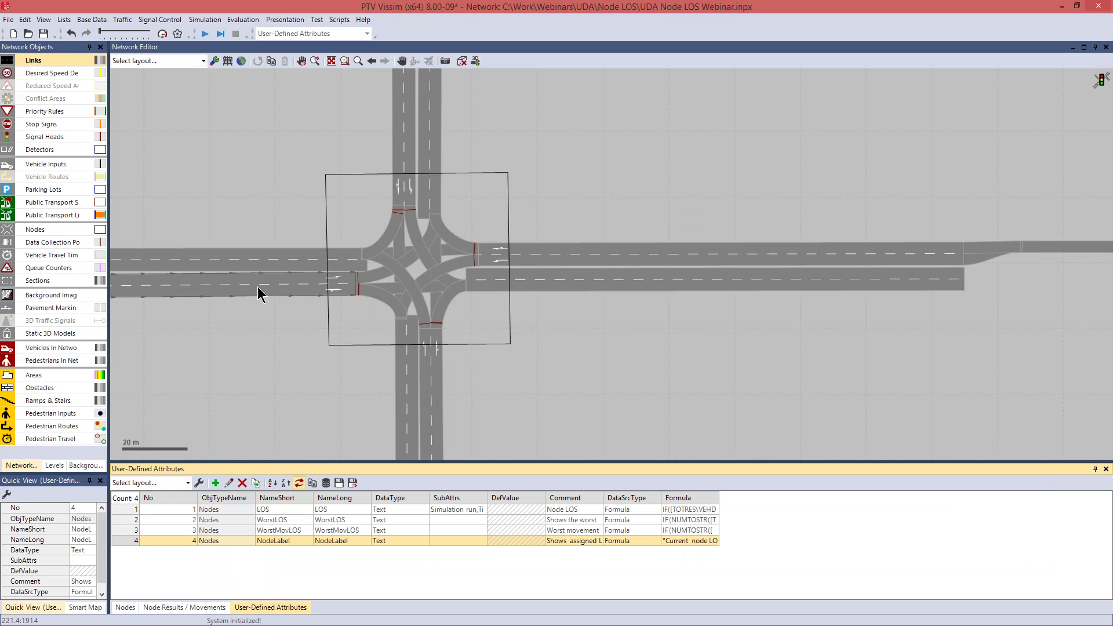
Step: Turn on label visibility for nodes and use NodeLabel as the label attribute
{"action": "left_click", "coordinate": [99, 230]}
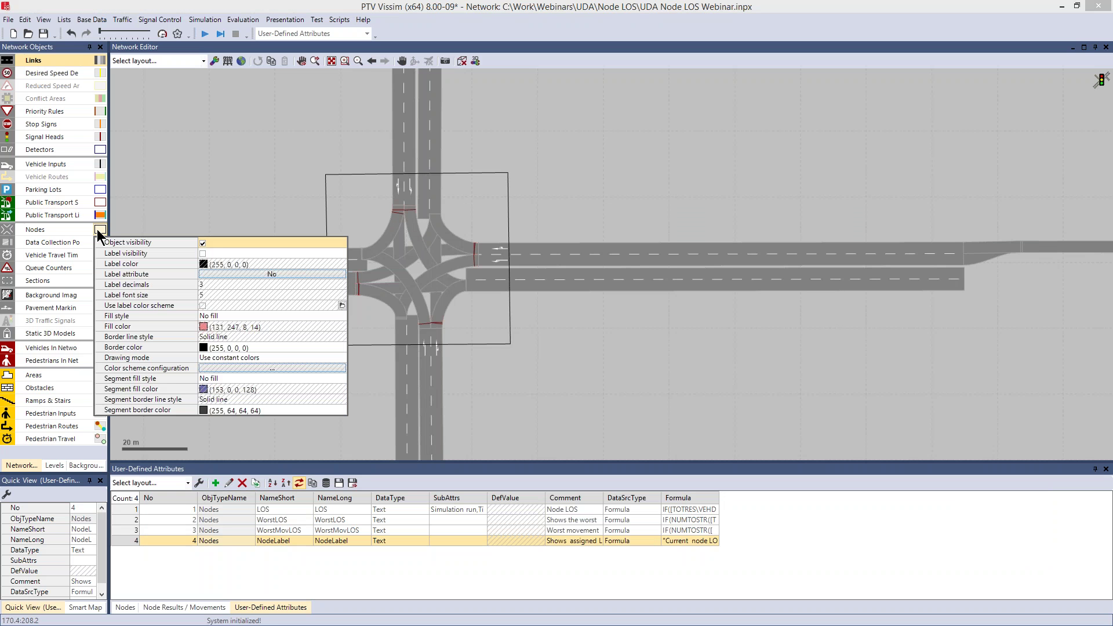
{"action": "left_click", "coordinate": [202, 254]}
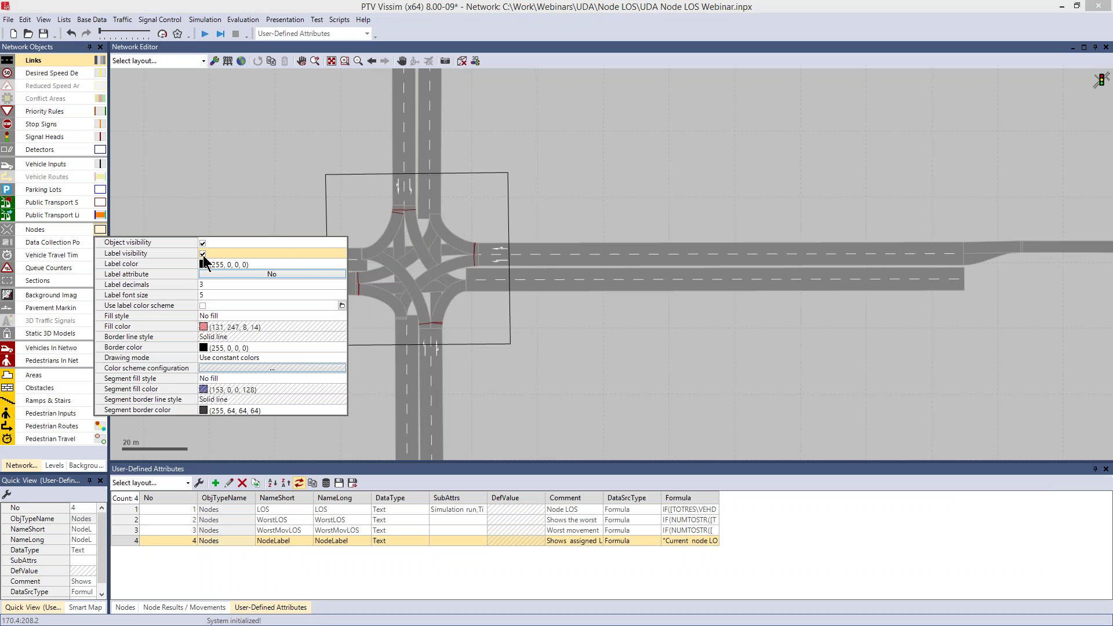
{"action": "left_click", "coordinate": [250, 275]}
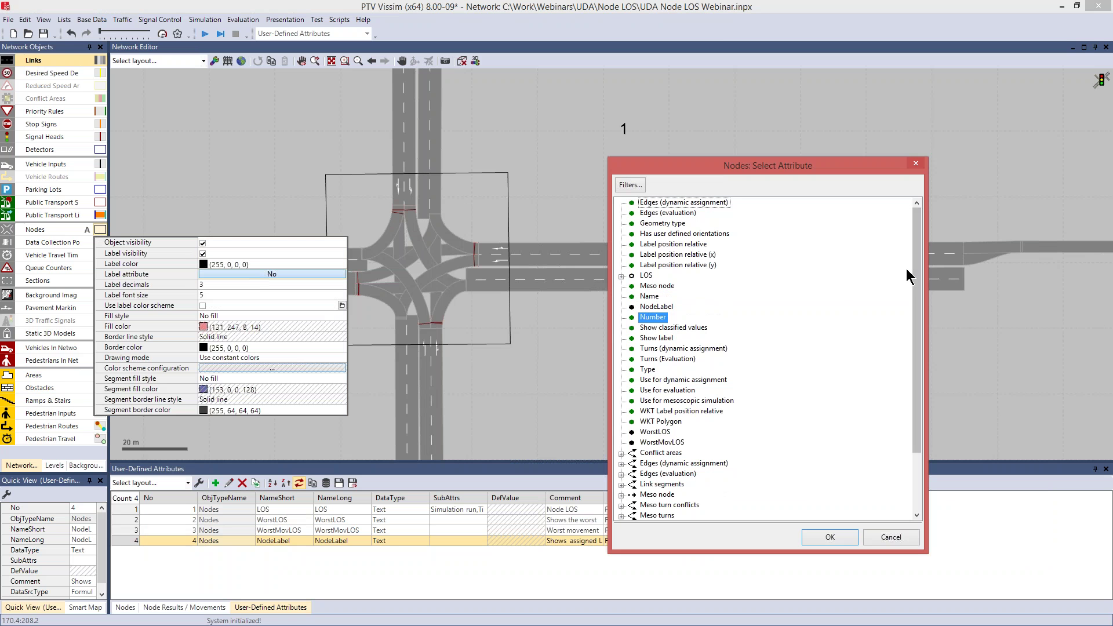
{"action": "left_click", "coordinate": [656, 310]}
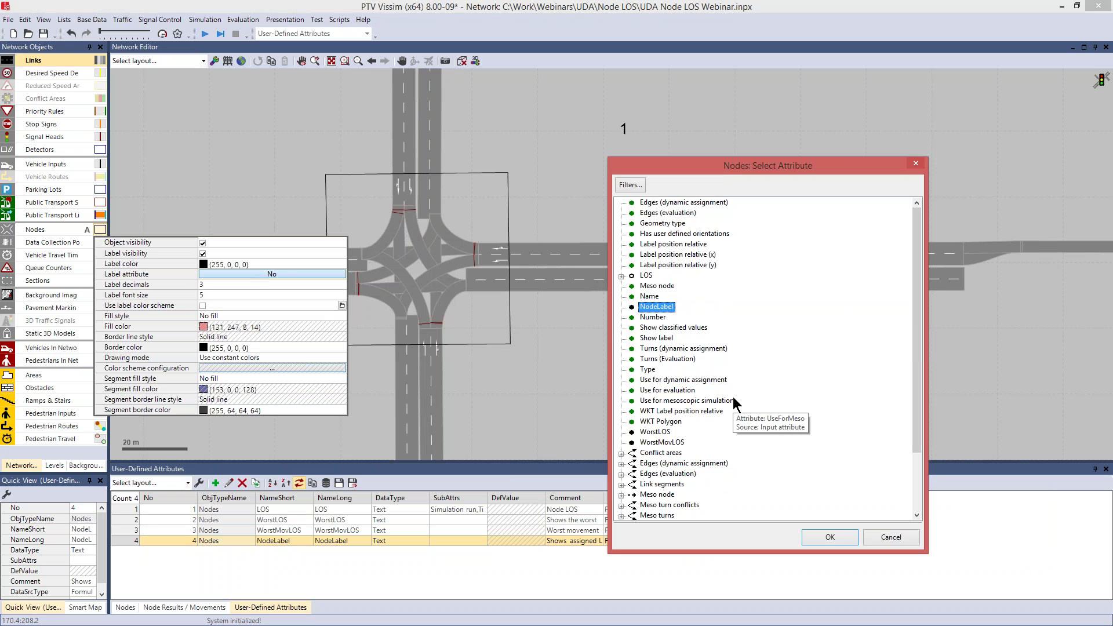
{"action": "left_click", "coordinate": [823, 535]}
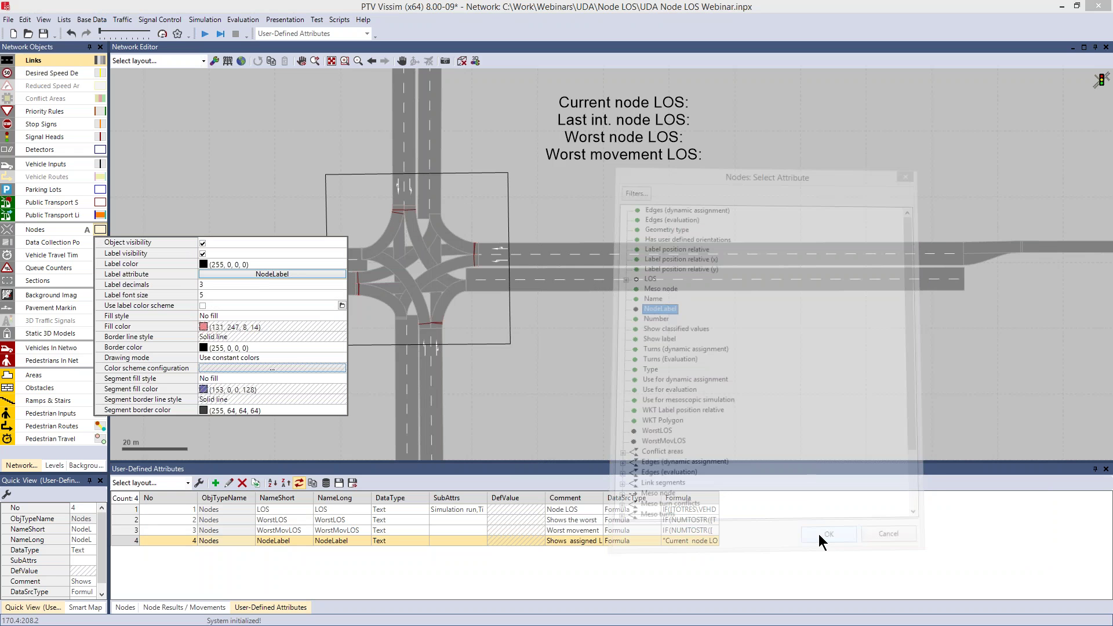
{"action": "left_click", "coordinate": [623, 329]}
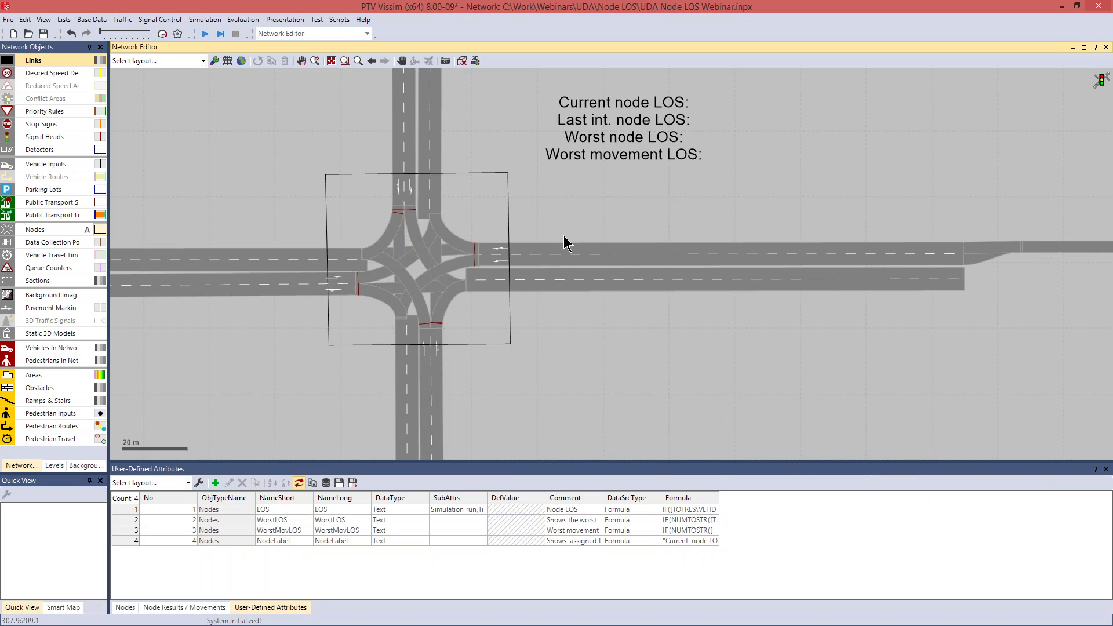
Step: Run the simulation without saving the network changes, and switch on Quick Mode during the run
{"action": "left_click", "coordinate": [205, 39]}
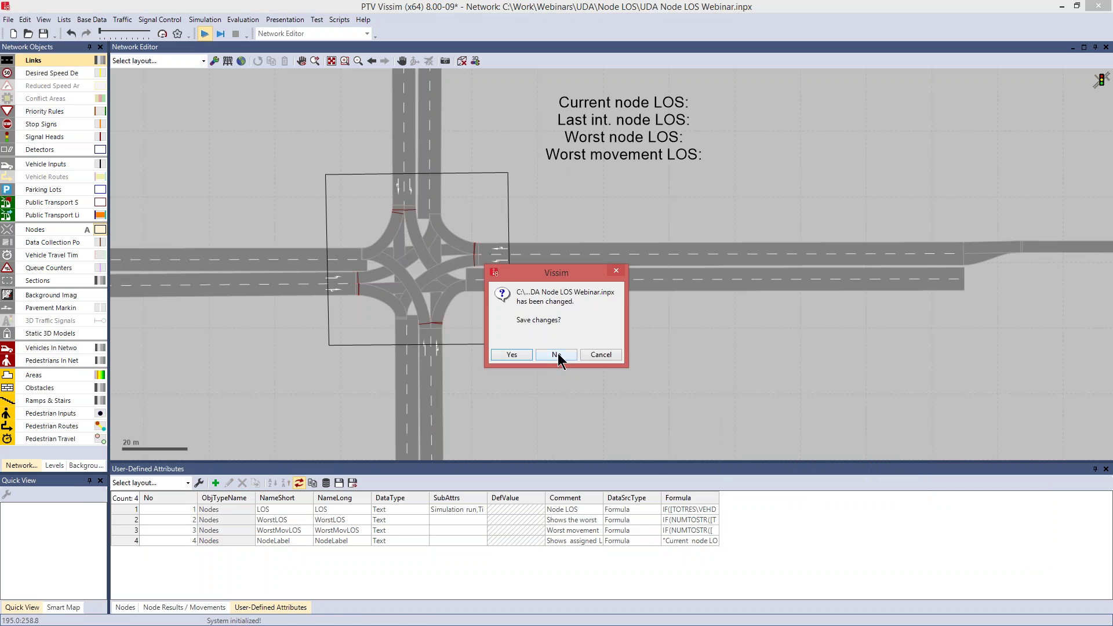
{"action": "left_click", "coordinate": [558, 355]}
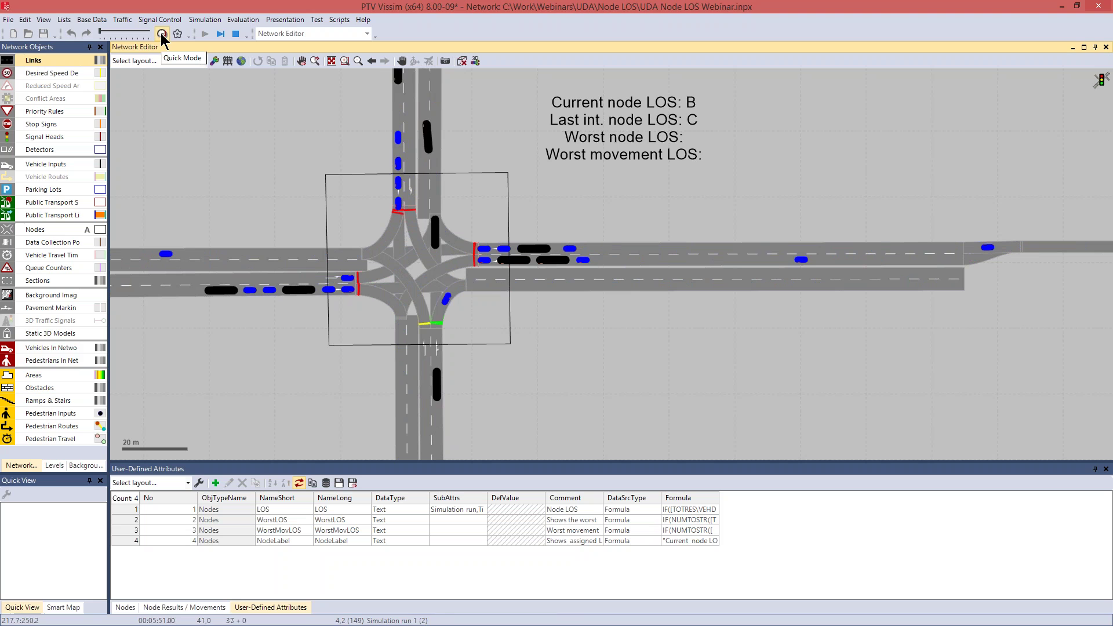
{"action": "left_click", "coordinate": [162, 33]}
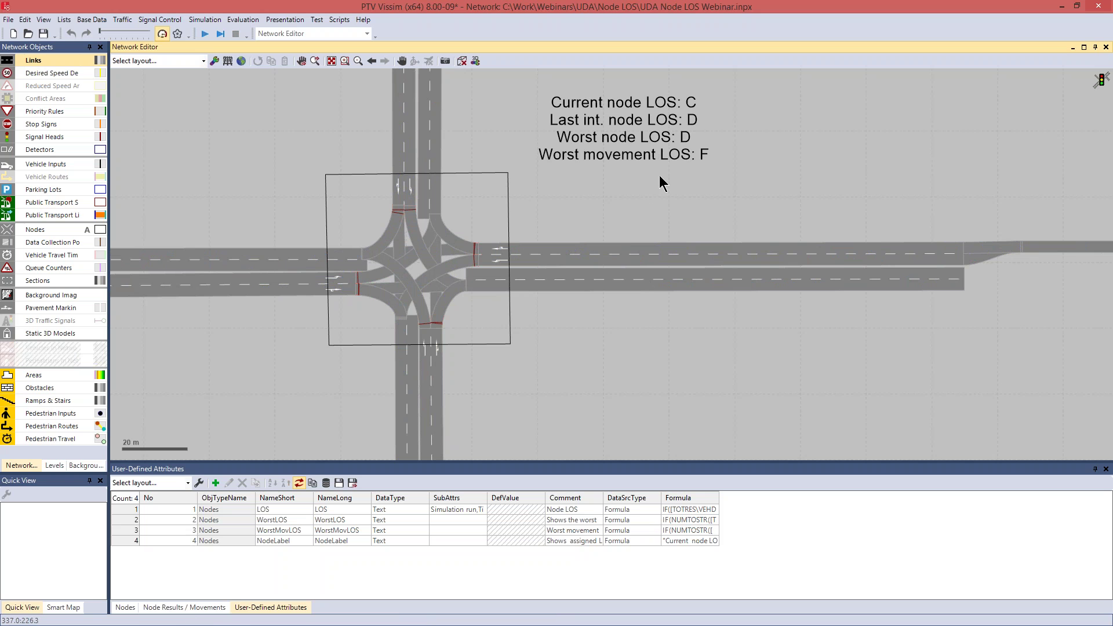
{"action": "left_click_drag", "start_coordinate": [659, 179], "coordinate": [658, 205]}
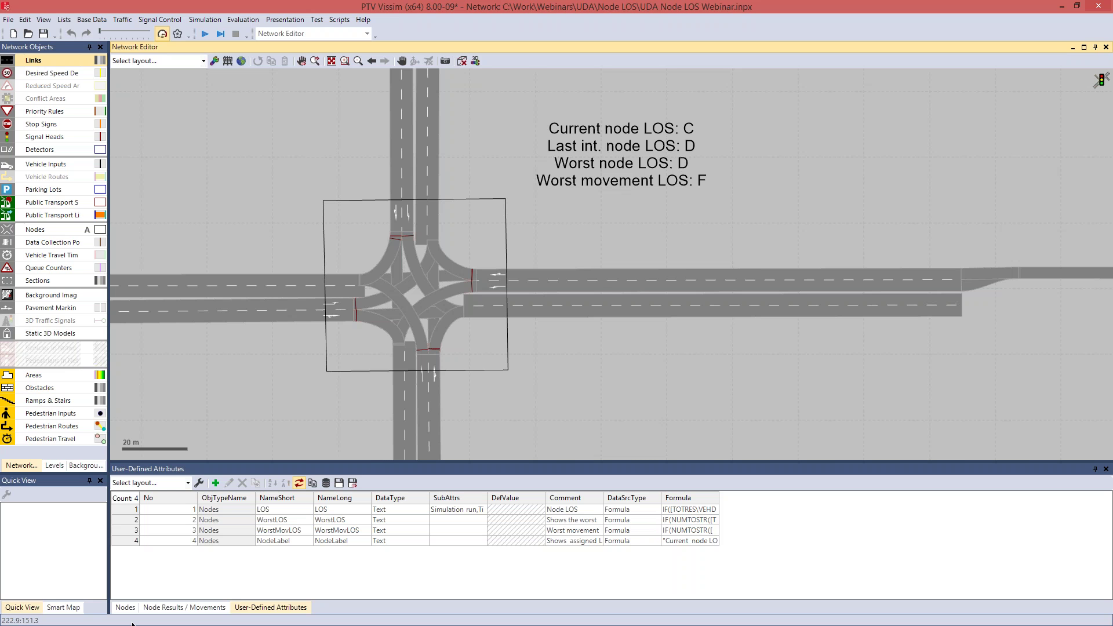
Step: Select LOS for simulation runs 1 and 2 in the intervals 0-300 and 300-600 as additional Nodes list attributes
{"action": "left_click", "coordinate": [124, 608]}
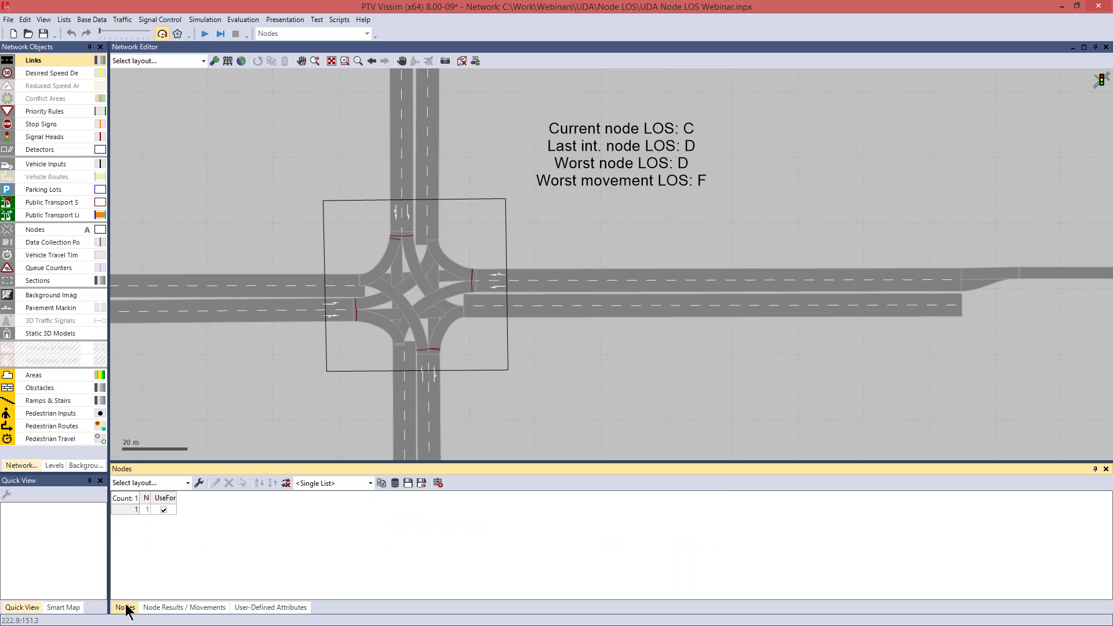
{"action": "left_click", "coordinate": [199, 483]}
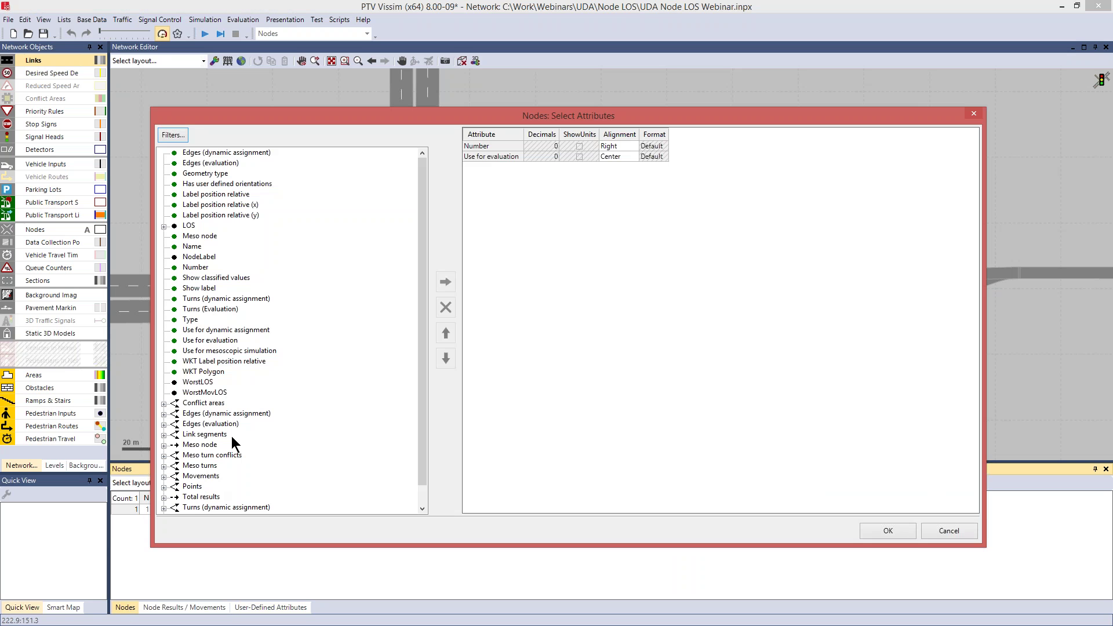
{"action": "left_click", "coordinate": [164, 226]}
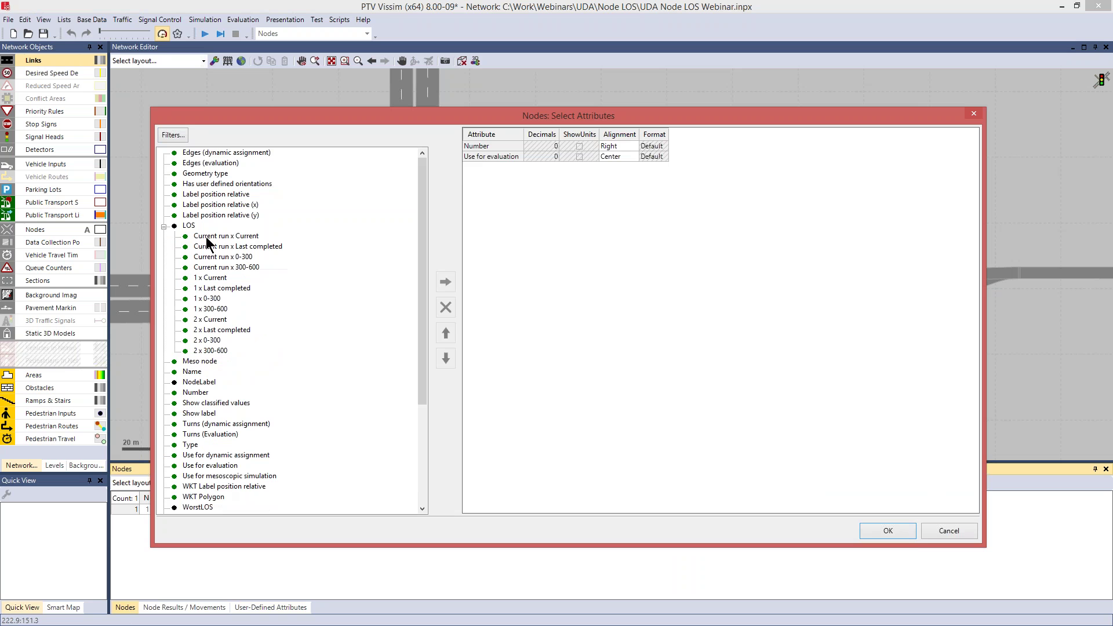
{"action": "left_click", "coordinate": [207, 300]}
{"action": "double_click", "coordinate": [209, 301]}
{"action": "double_click", "coordinate": [208, 309]}
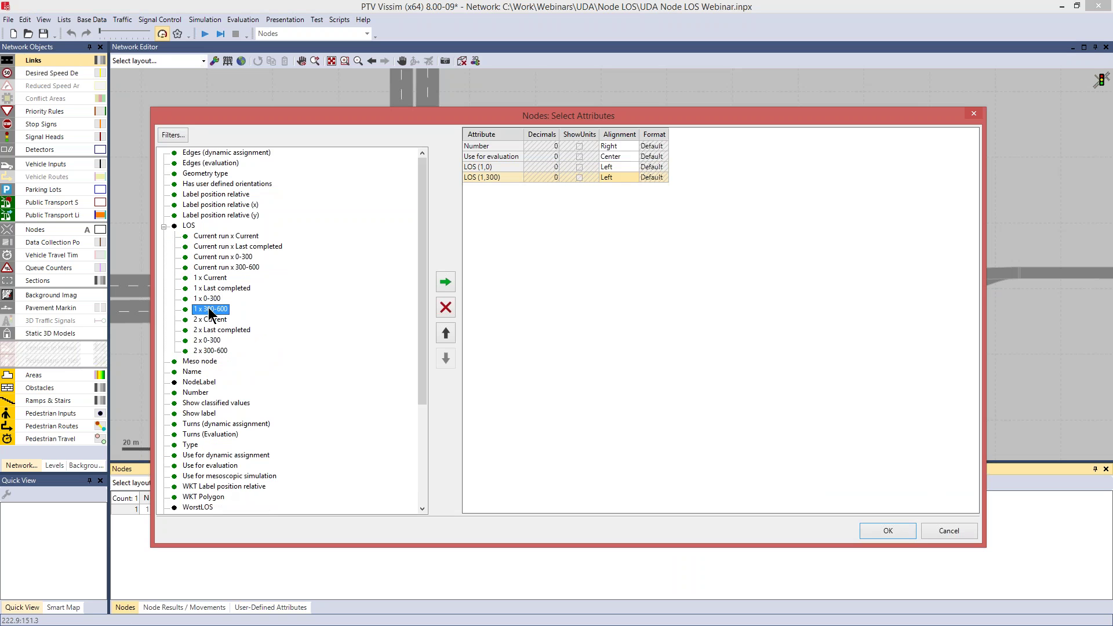
{"action": "double_click", "coordinate": [208, 341]}
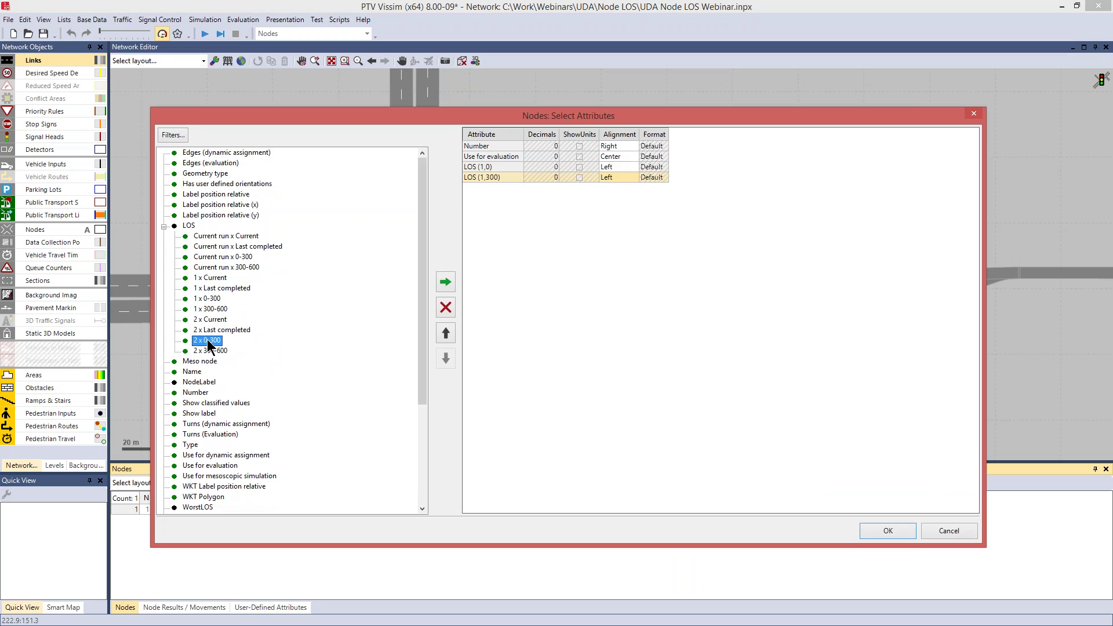
{"action": "double_click", "coordinate": [210, 351]}
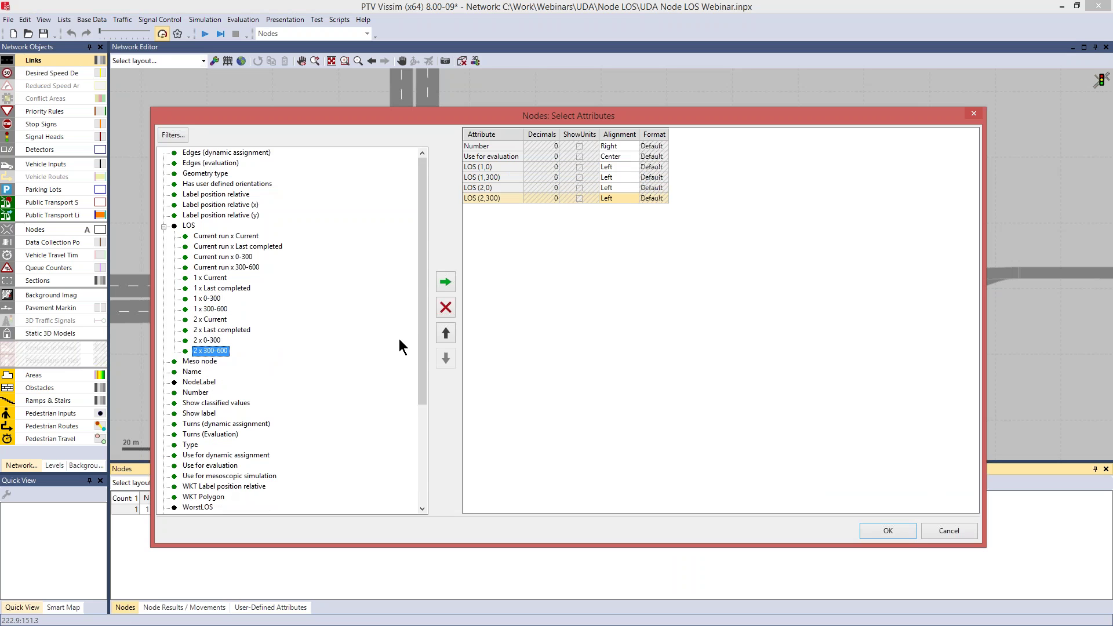
Step: Add WorstLOS and WorstMovLOS to the selected attributes and apply the selection to the Nodes list
{"action": "left_click_drag", "start_coordinate": [422, 343], "coordinate": [409, 417]}
{"action": "left_click", "coordinate": [199, 373]}
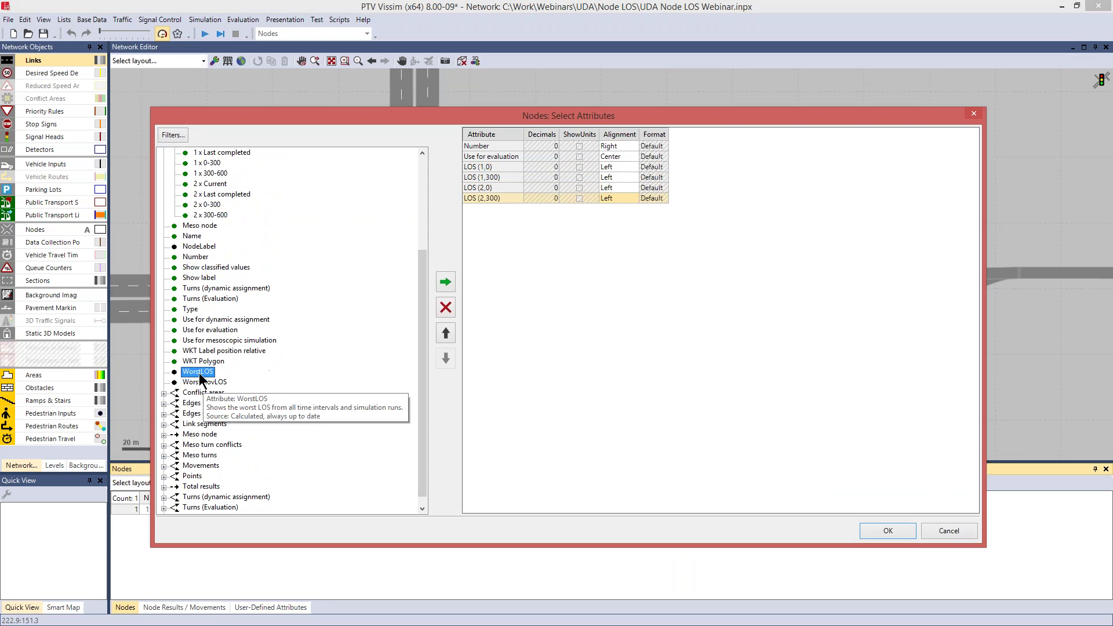
{"action": "double_click", "coordinate": [200, 374]}
{"action": "double_click", "coordinate": [205, 383]}
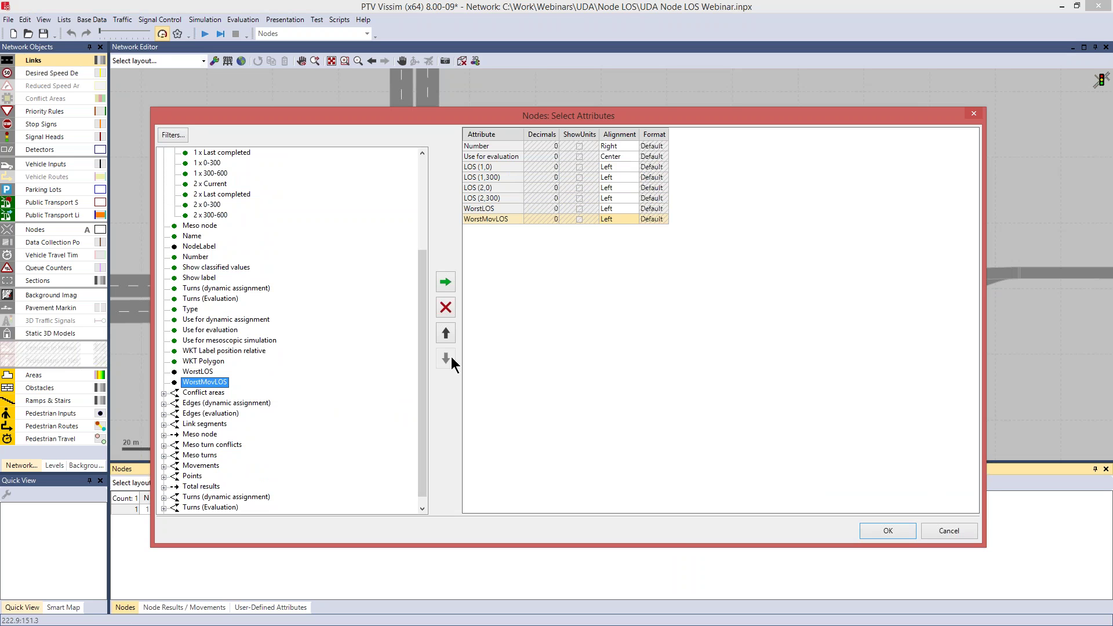
{"action": "left_click", "coordinate": [892, 532]}
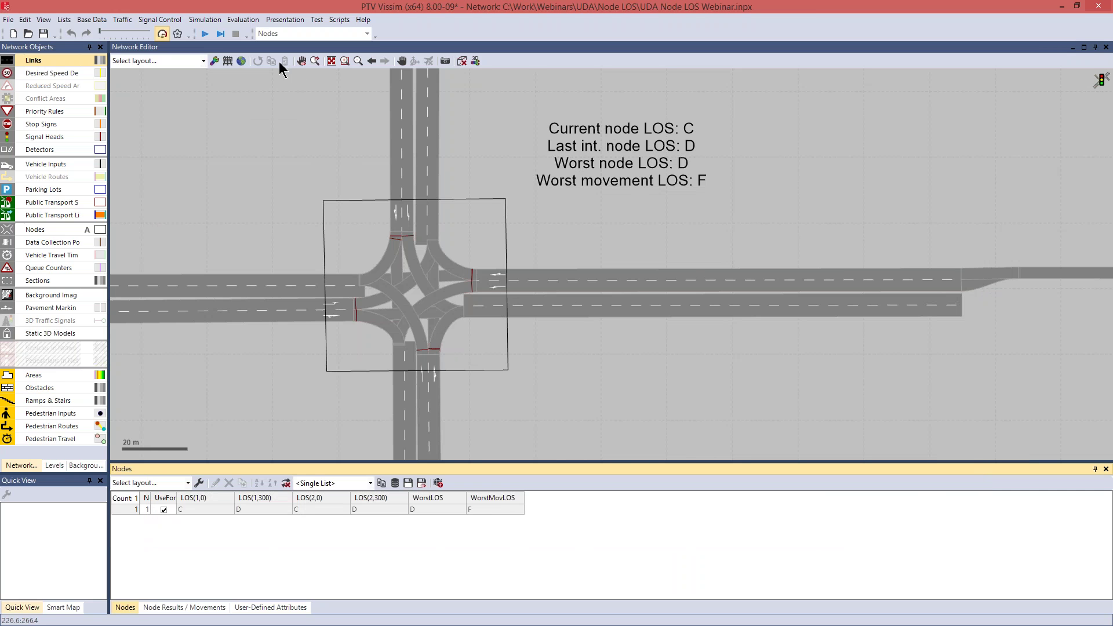
Step: Check the data collection time range and interval for Nodes in the evaluation configuration, leaving the settings as they are
{"action": "left_click", "coordinate": [233, 20]}
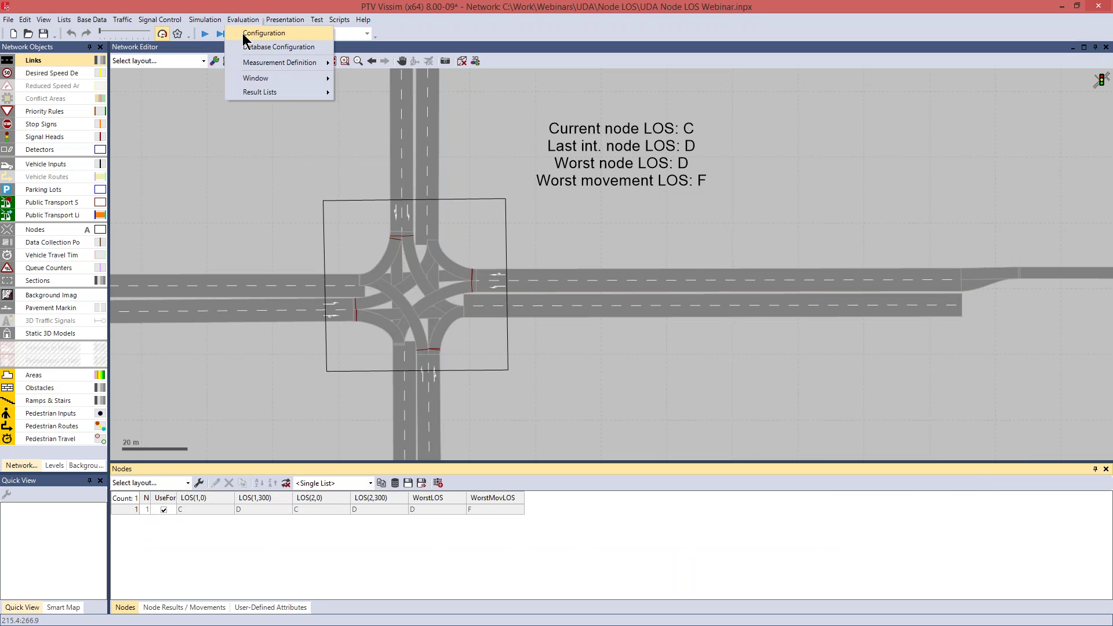
{"action": "left_click", "coordinate": [243, 34]}
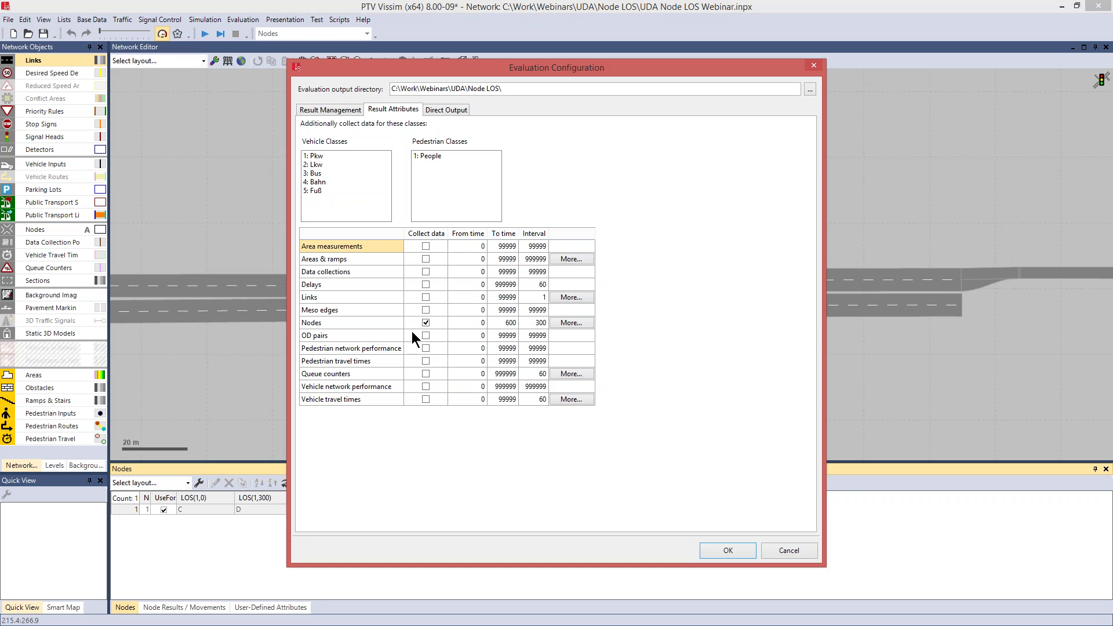
{"action": "left_click", "coordinate": [779, 546]}
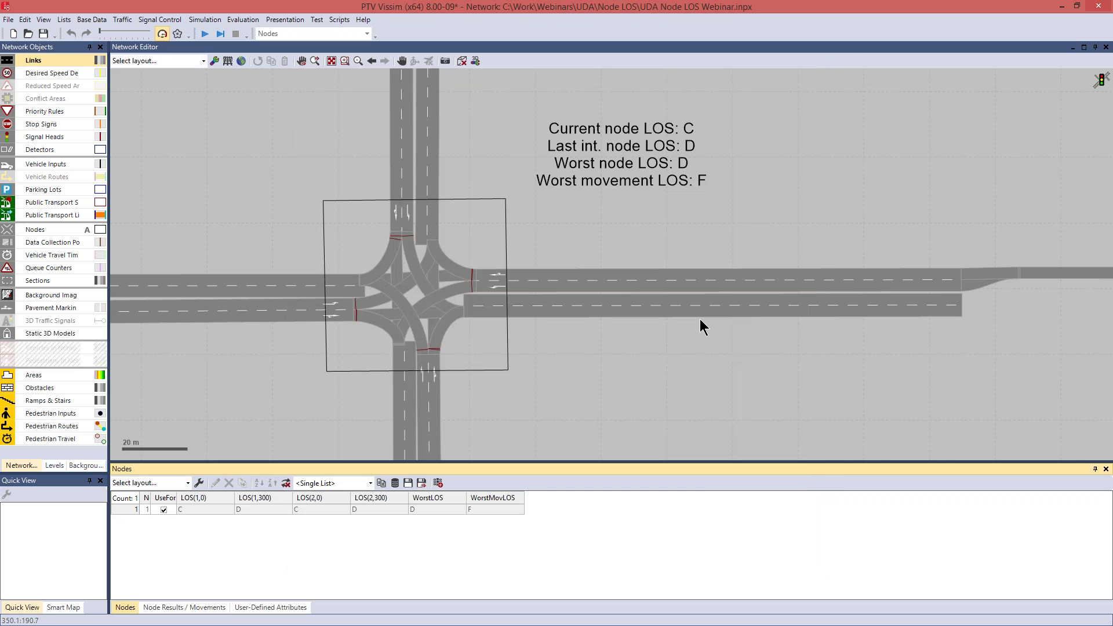